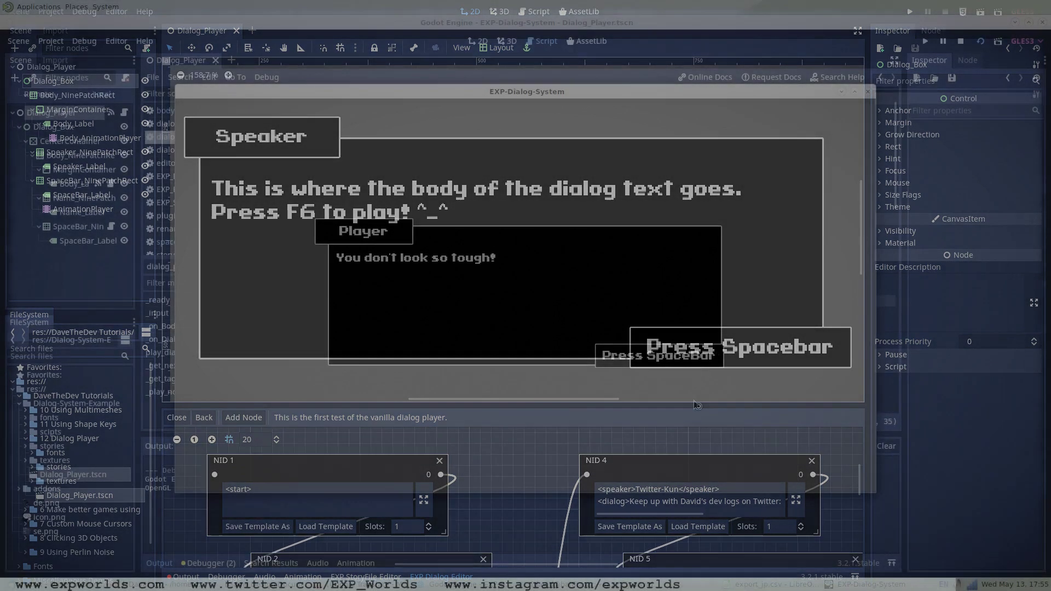
- Advance the running example story line by line, alternating between Player and Slime dialog
{"action": "key", "text": "space"}
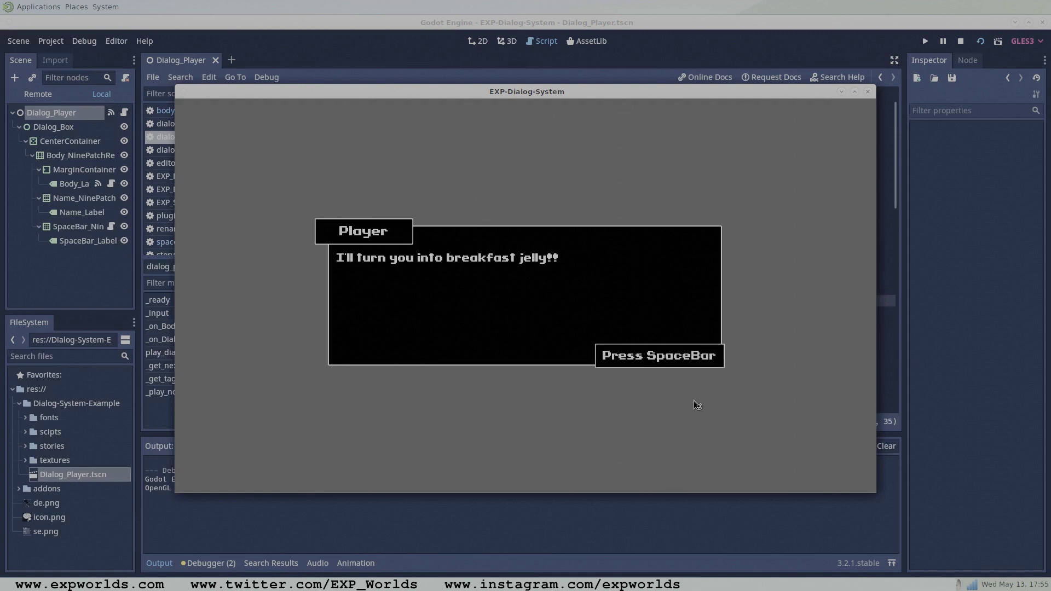
{"action": "key", "text": "space"}
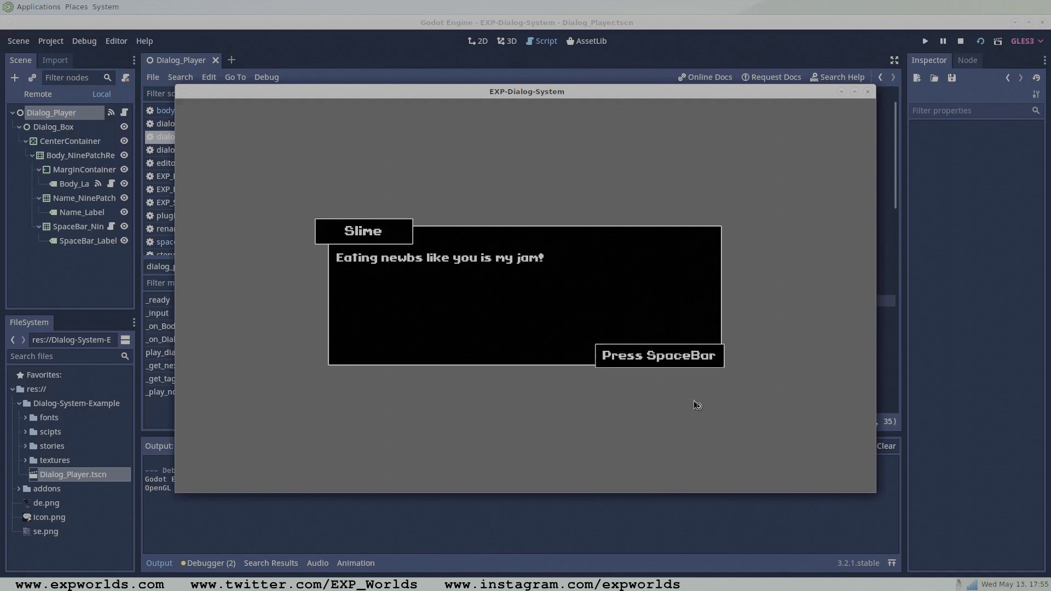
{"action": "key", "text": "space"}
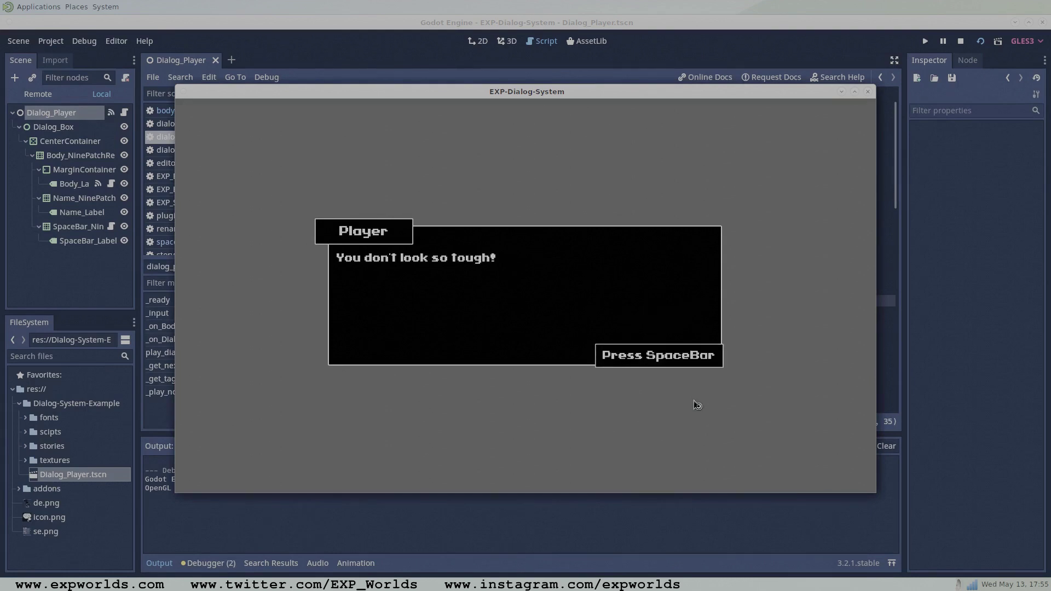
{"action": "key", "text": "space"}
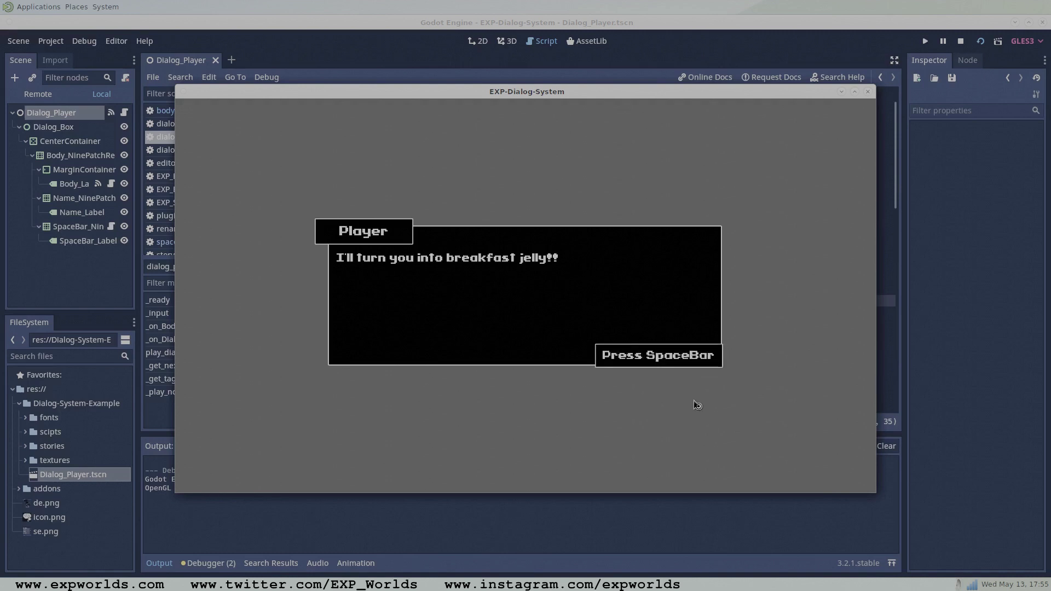
{"action": "key", "text": "space"}
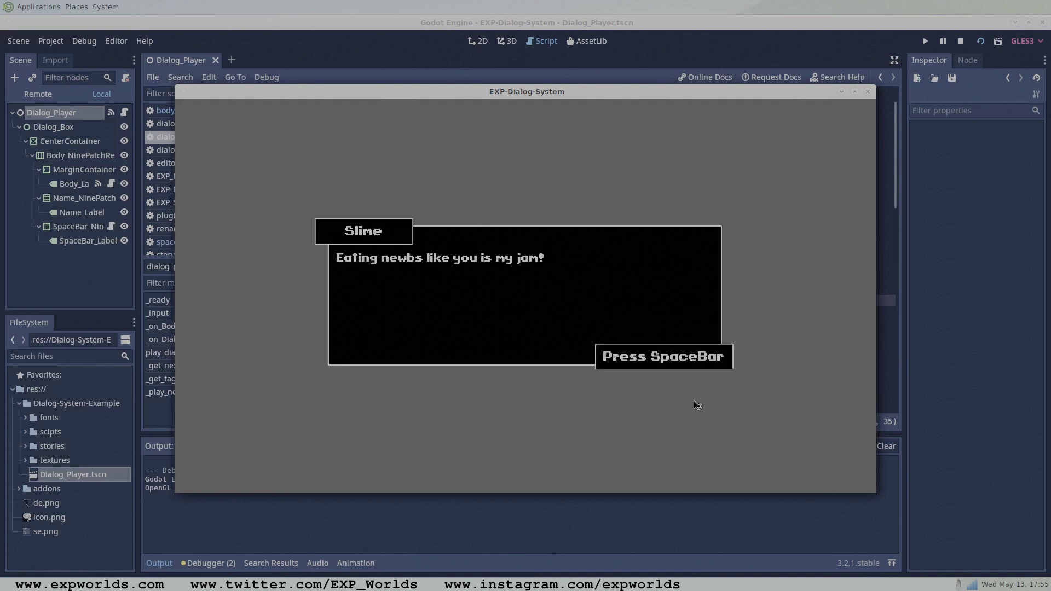
{"action": "key", "text": "space"}
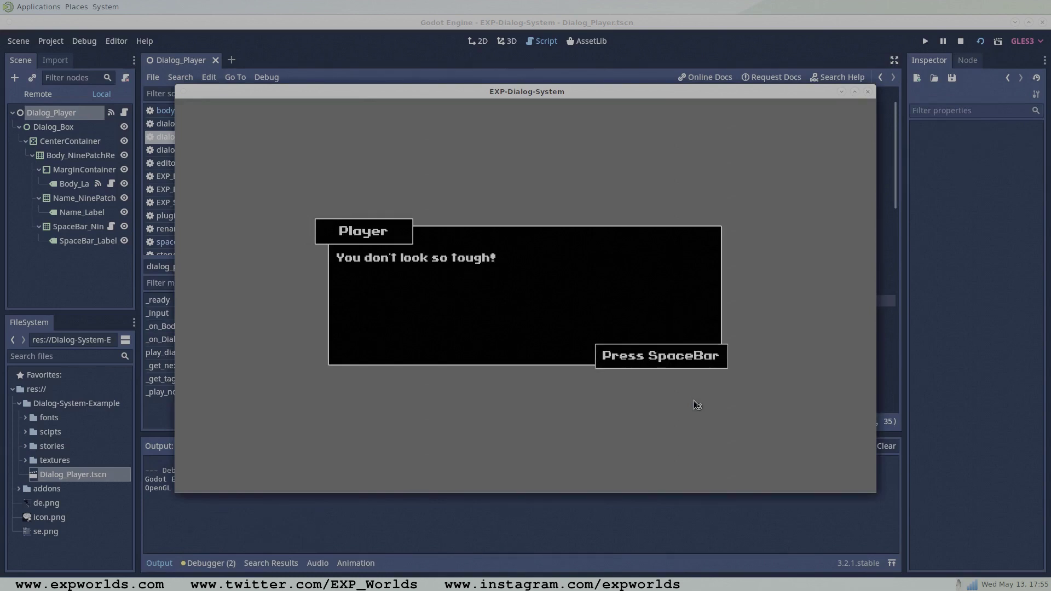
{"action": "key", "text": "space"}
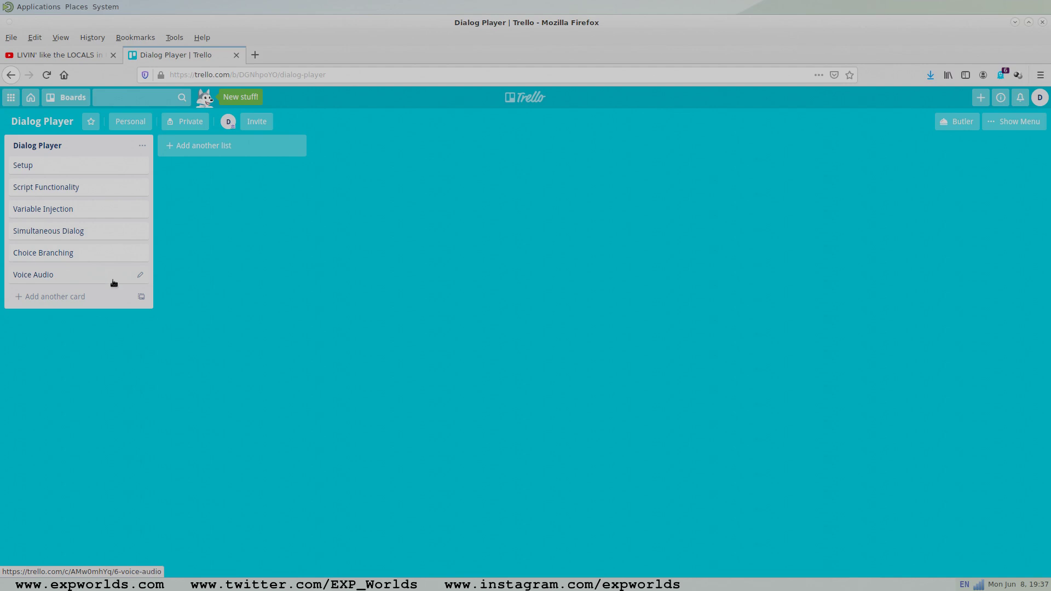
- Return to the Godot editor and create a plain Node scene root named Dialog_Player
{"action": "left_click", "coordinate": [1015, 22]}
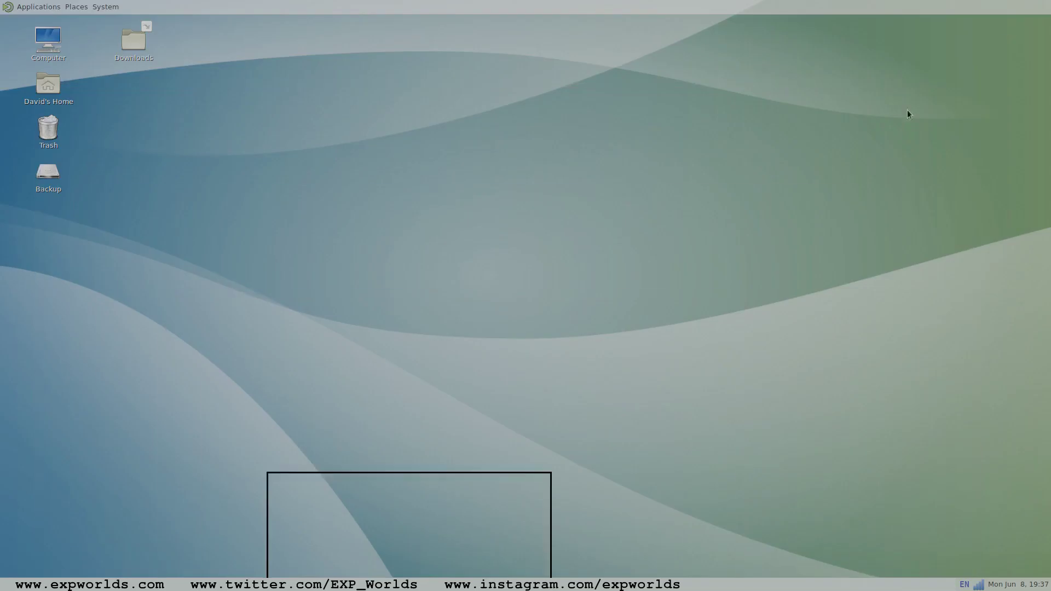
{"action": "left_click", "coordinate": [602, 569]}
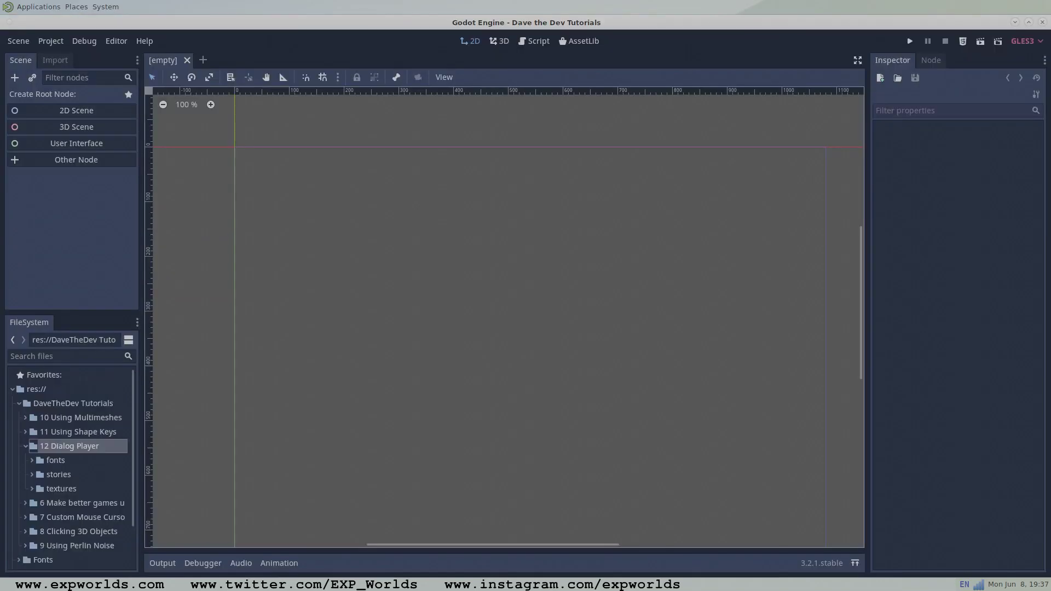
{"action": "left_click", "coordinate": [84, 162]}
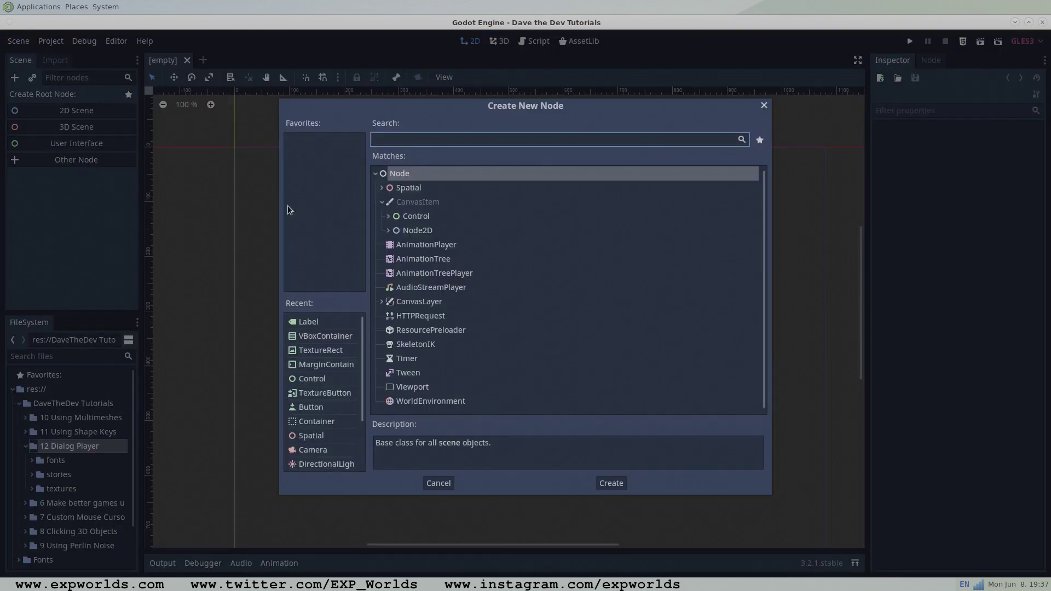
{"action": "double_click", "coordinate": [404, 176]}
{"action": "double_click", "coordinate": [98, 97]}
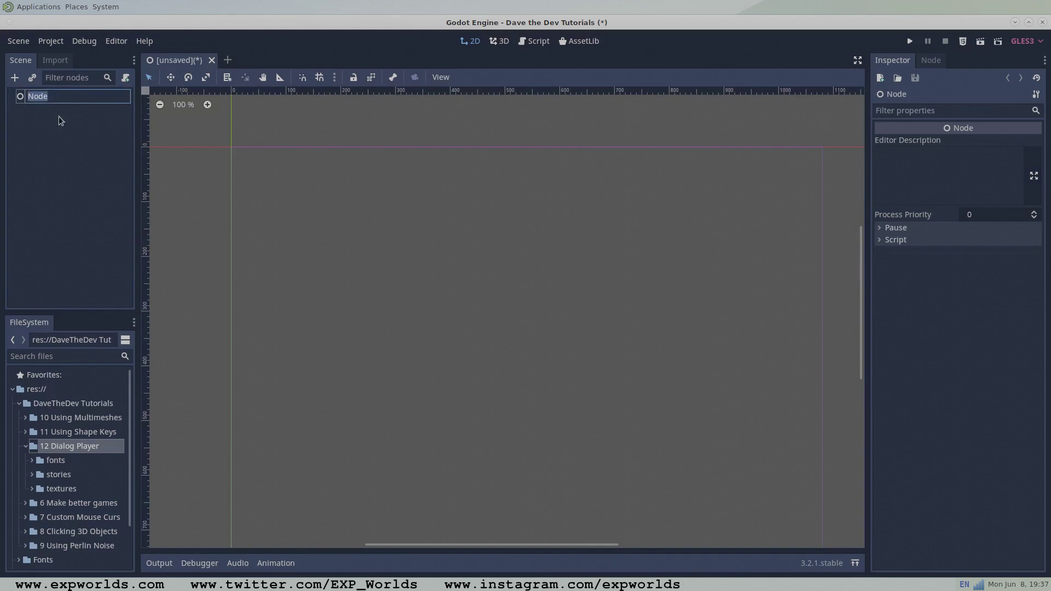
{"action": "type", "text": "DialogPlayer_"}
{"action": "key", "text": "Return"}
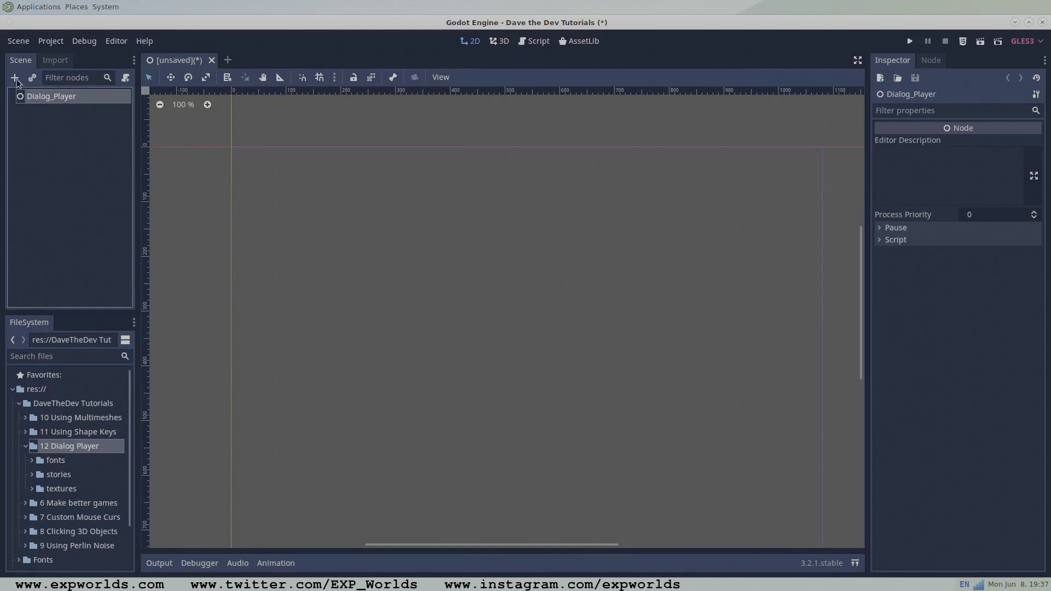
- Add a Control child named Dialog_Box and set its layout to Full Rect
{"action": "left_click", "coordinate": [15, 79]}
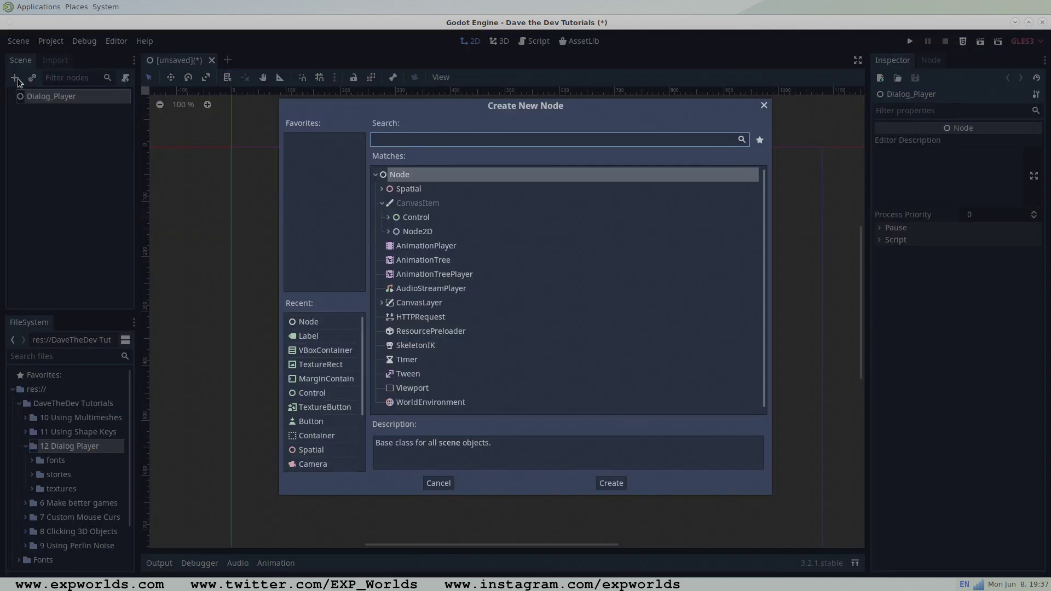
{"action": "double_click", "coordinate": [416, 216]}
{"action": "double_click", "coordinate": [55, 111]}
{"action": "type", "text": "Dialog_Box"}
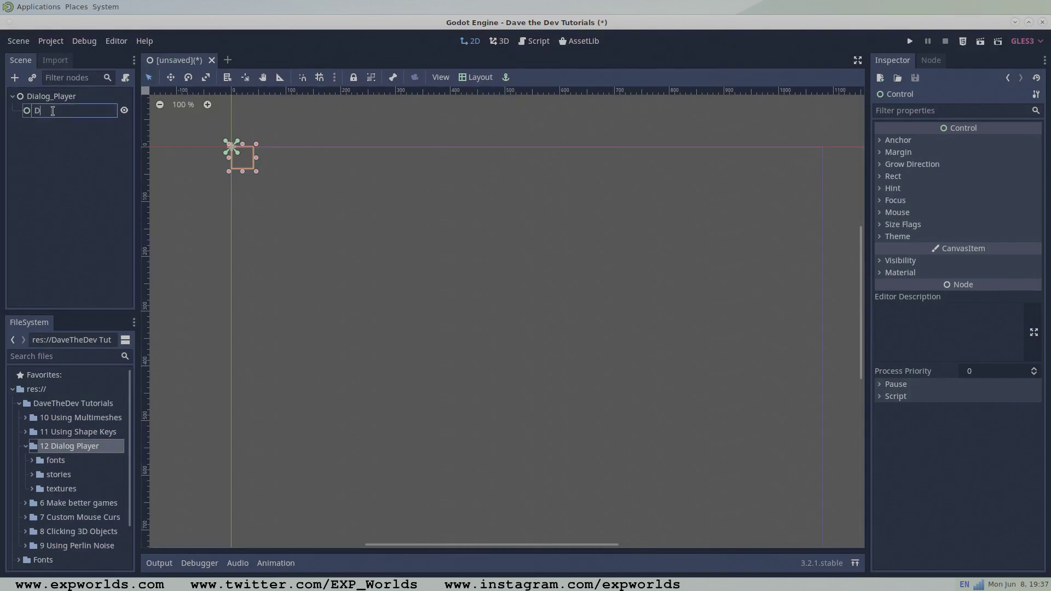
{"action": "left_click", "coordinate": [85, 159]}
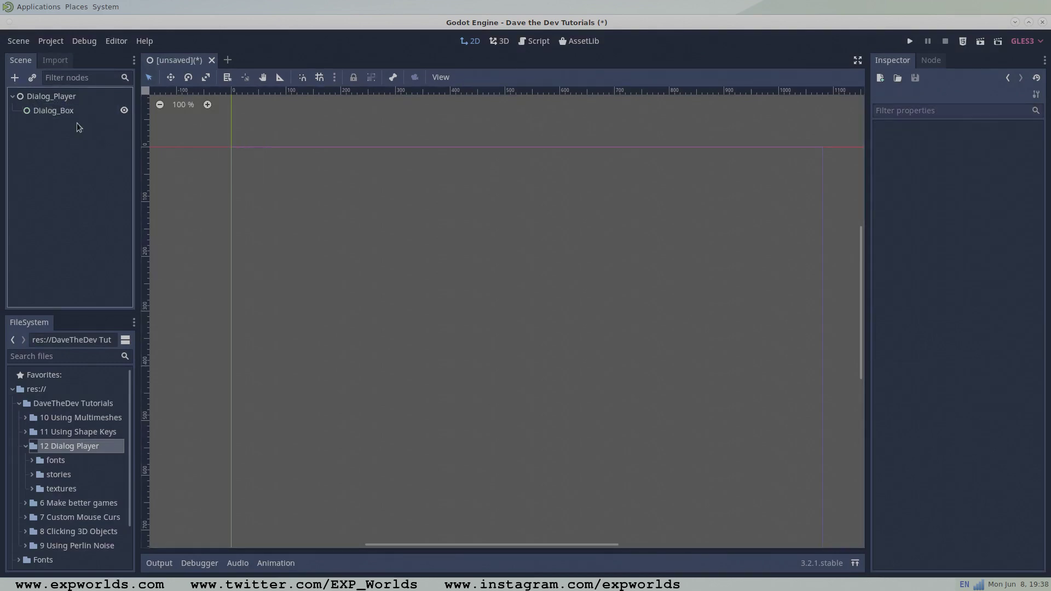
{"action": "left_click", "coordinate": [60, 112]}
{"action": "left_click", "coordinate": [484, 78]}
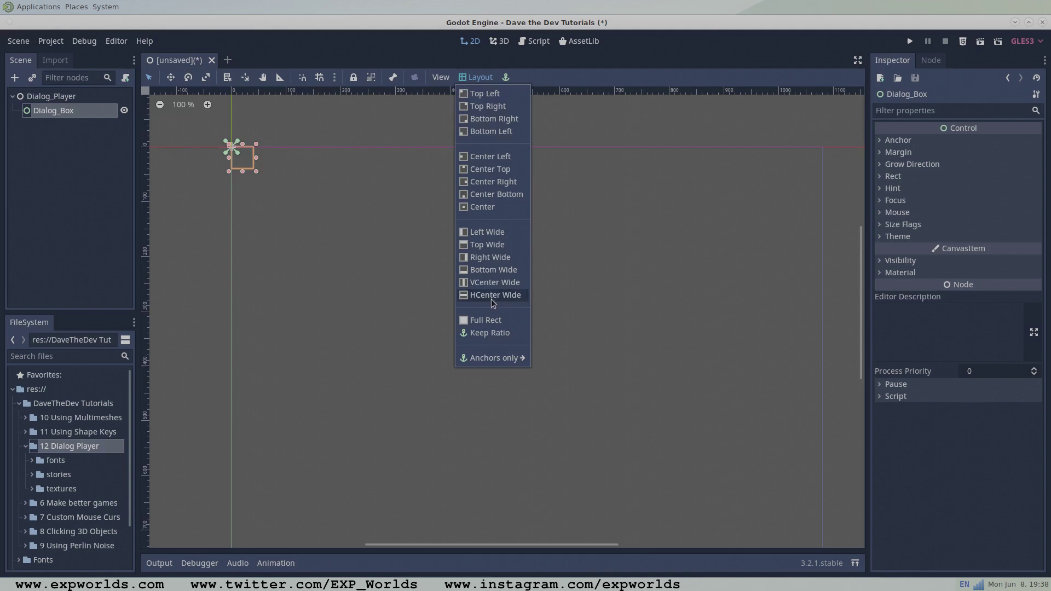
{"action": "left_click", "coordinate": [486, 319]}
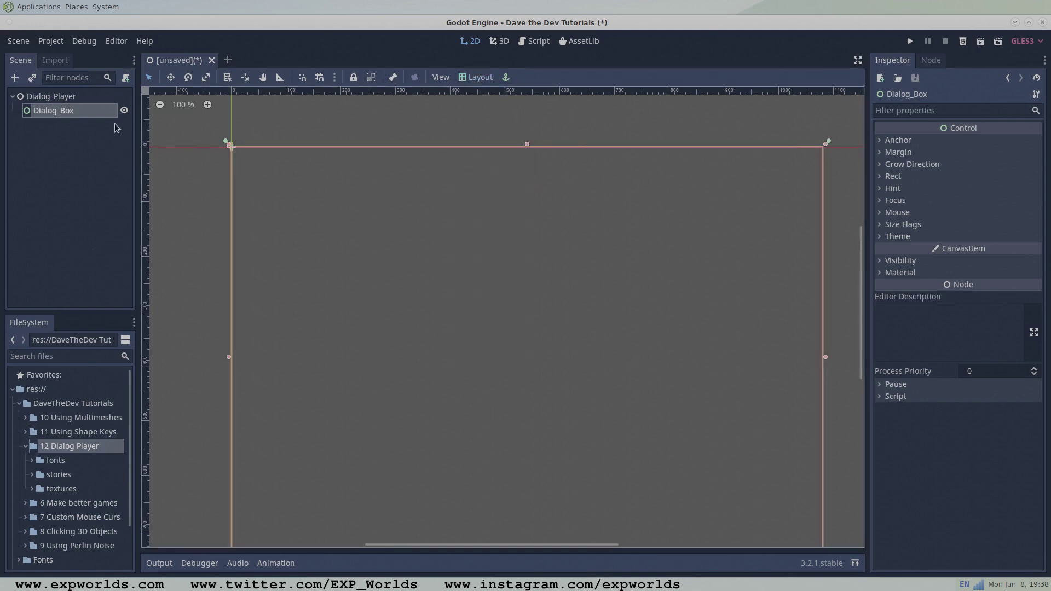
- Add a NinePatchRect under Dialog_Box and rename it Body_NinePatchRect
{"action": "left_click", "coordinate": [15, 78]}
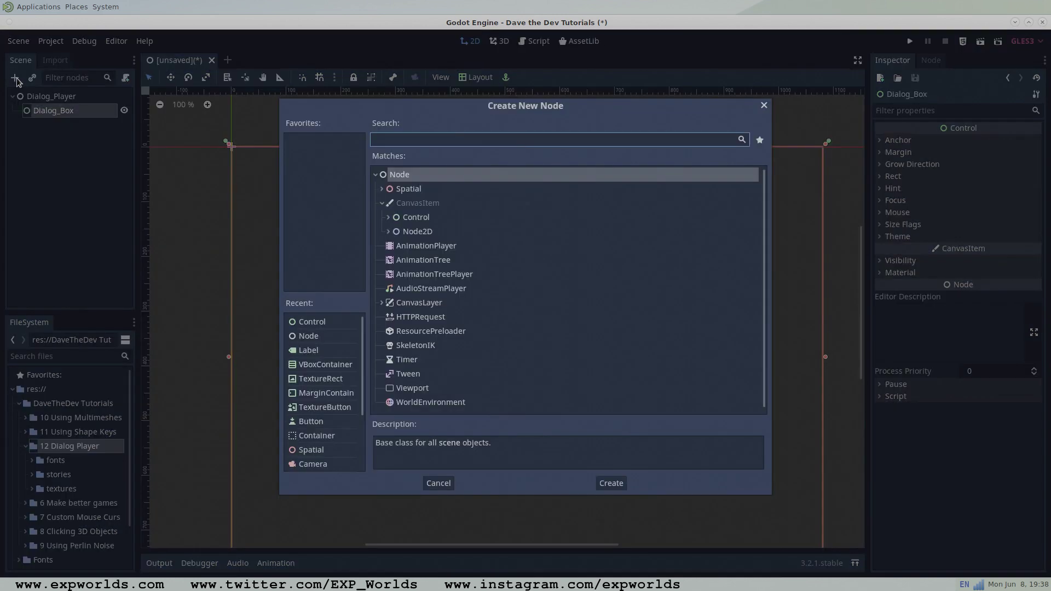
{"action": "left_click", "coordinate": [388, 218]}
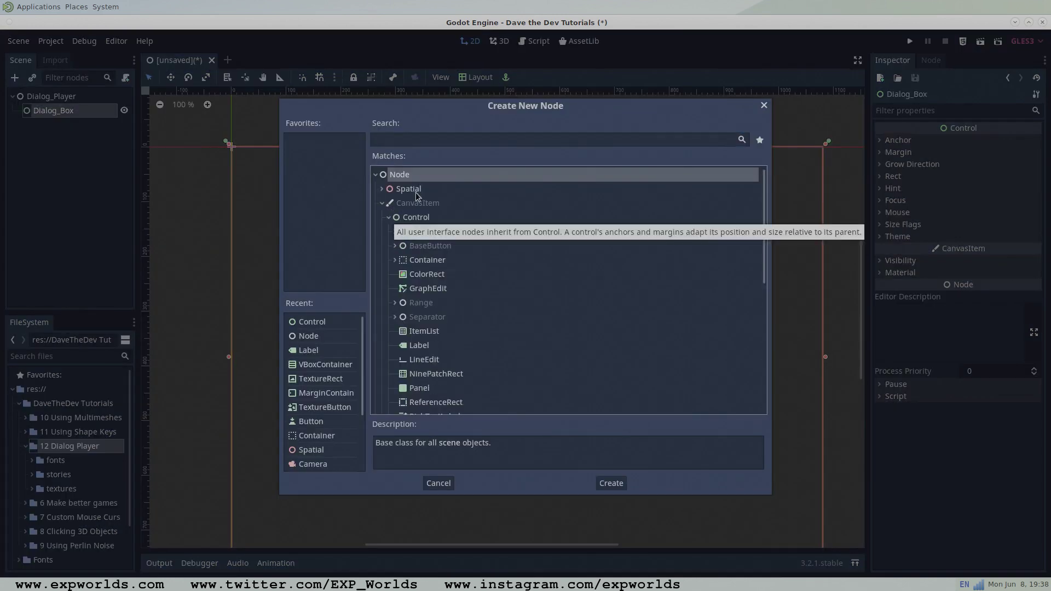
{"action": "double_click", "coordinate": [435, 374]}
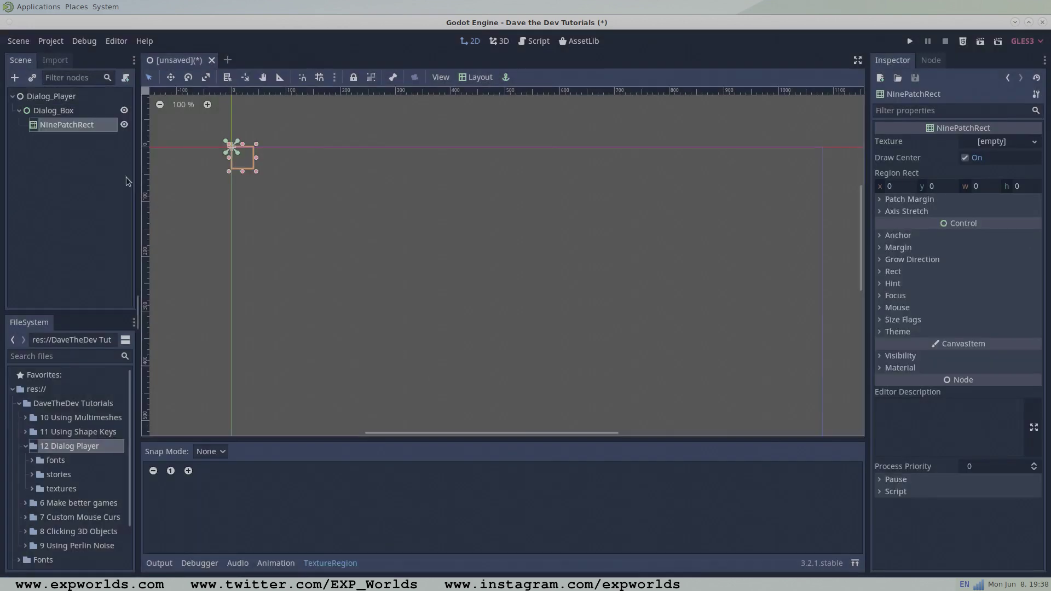
{"action": "double_click", "coordinate": [61, 126]}
{"action": "key", "text": "Home"}
{"action": "type", "text": "Body_"}
{"action": "key", "text": "Return"}
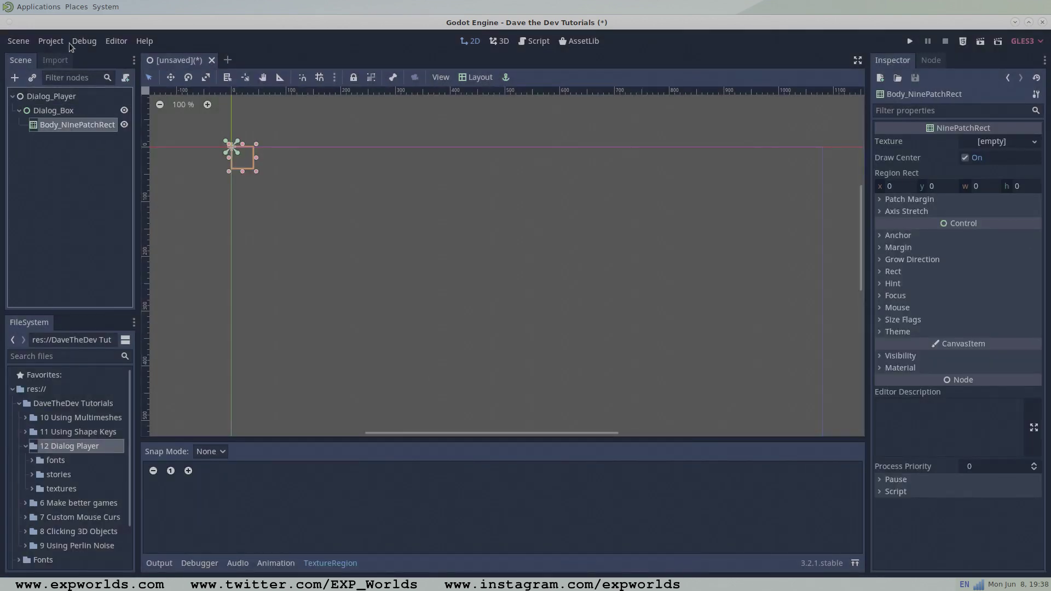
{"action": "double_click", "coordinate": [80, 127]}
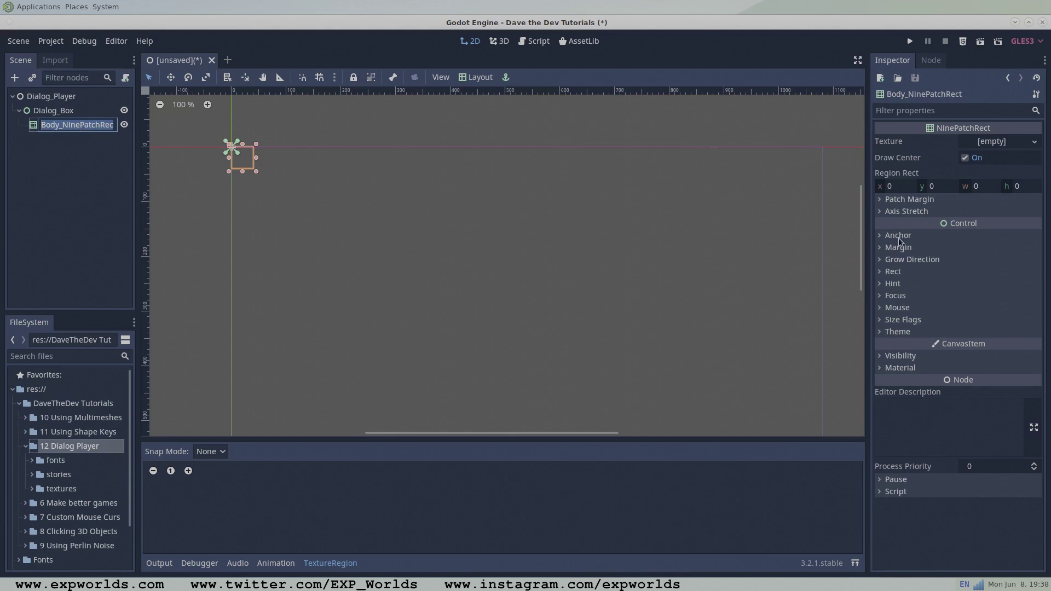
- Set Body_NinePatchRect's minimum size to 720 × 256 and centre it on screen
{"action": "left_click", "coordinate": [884, 272]}
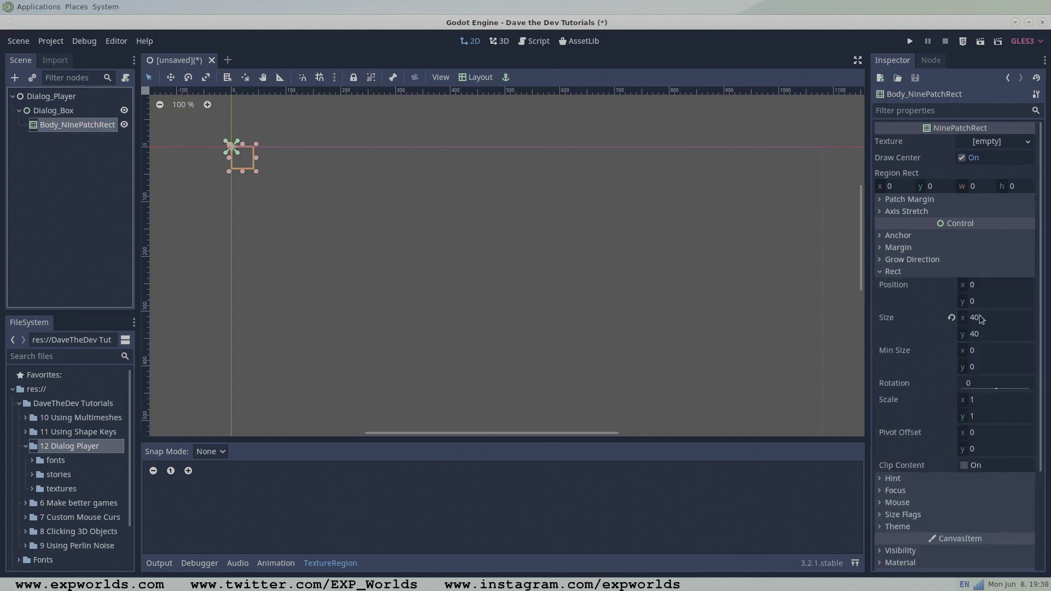
{"action": "left_click", "coordinate": [980, 350]}
{"action": "type", "text": "720"}
{"action": "key", "text": "Return"}
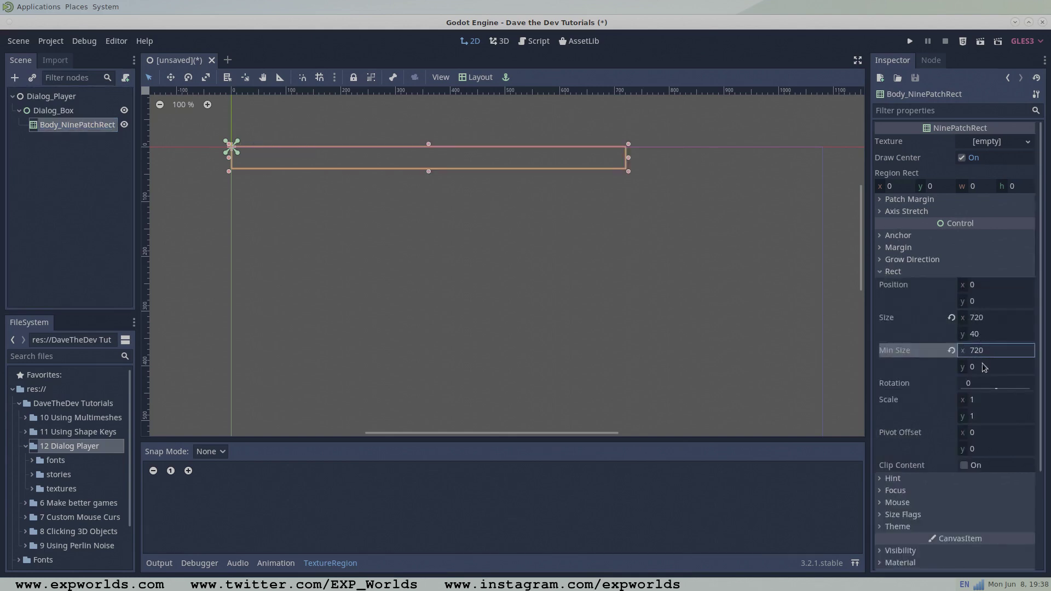
{"action": "left_click", "coordinate": [983, 367]}
{"action": "type", "text": "256"}
{"action": "key", "text": "Return"}
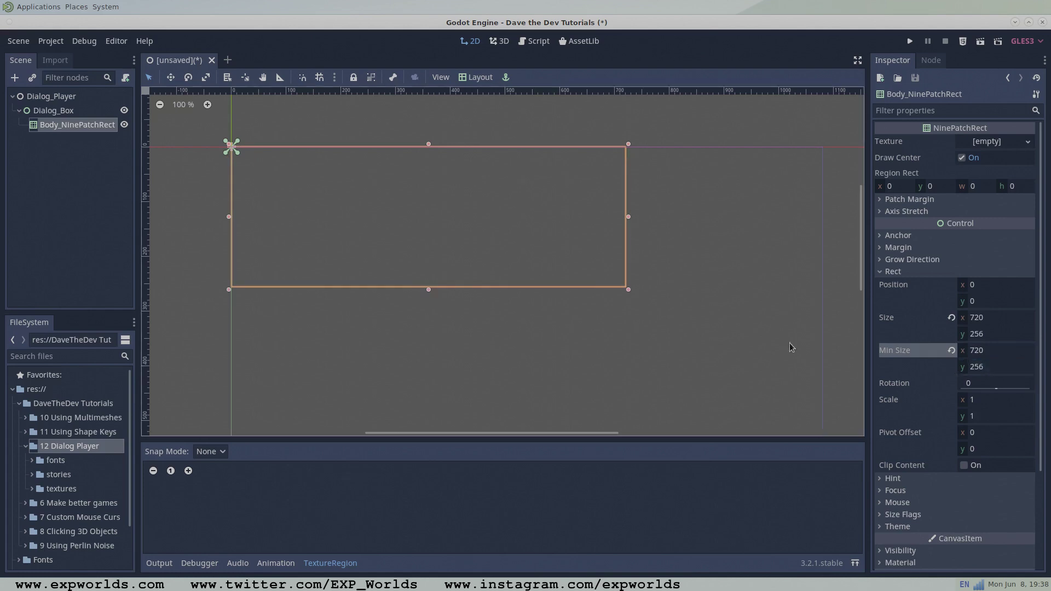
{"action": "left_click", "coordinate": [478, 78]}
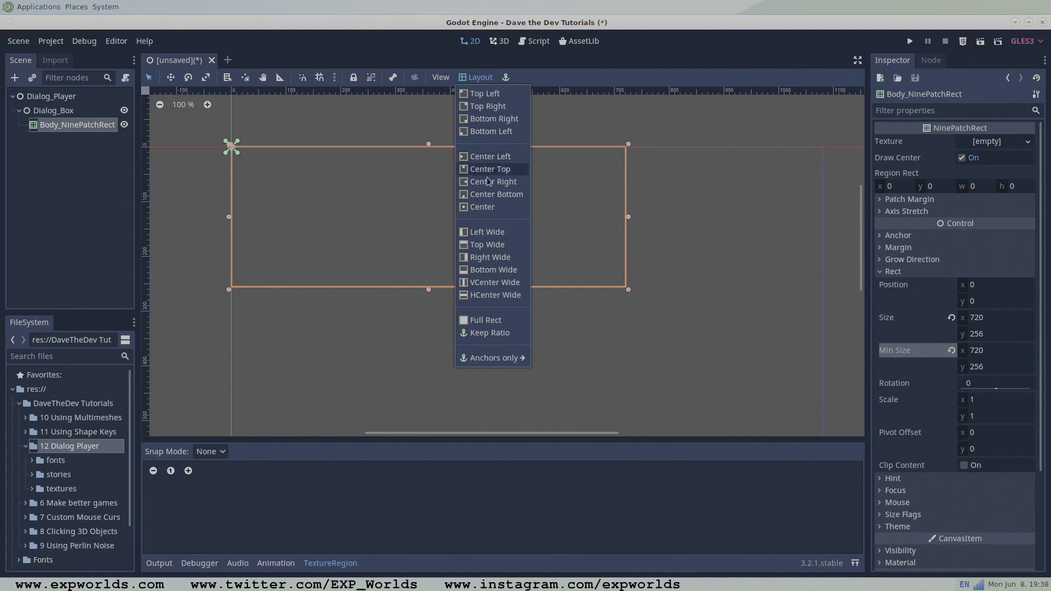
{"action": "left_click", "coordinate": [485, 206]}
{"action": "scroll", "coordinate": [486, 307], "scroll_direction": "down", "scroll_amount": 3}
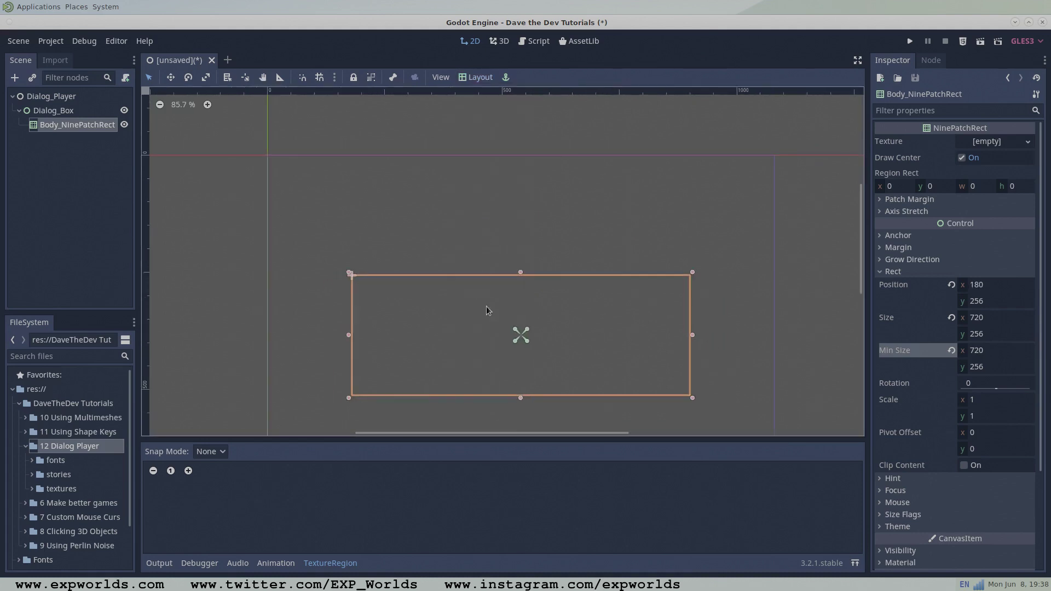
{"action": "scroll", "coordinate": [475, 290], "scroll_direction": "down", "scroll_amount": 2}
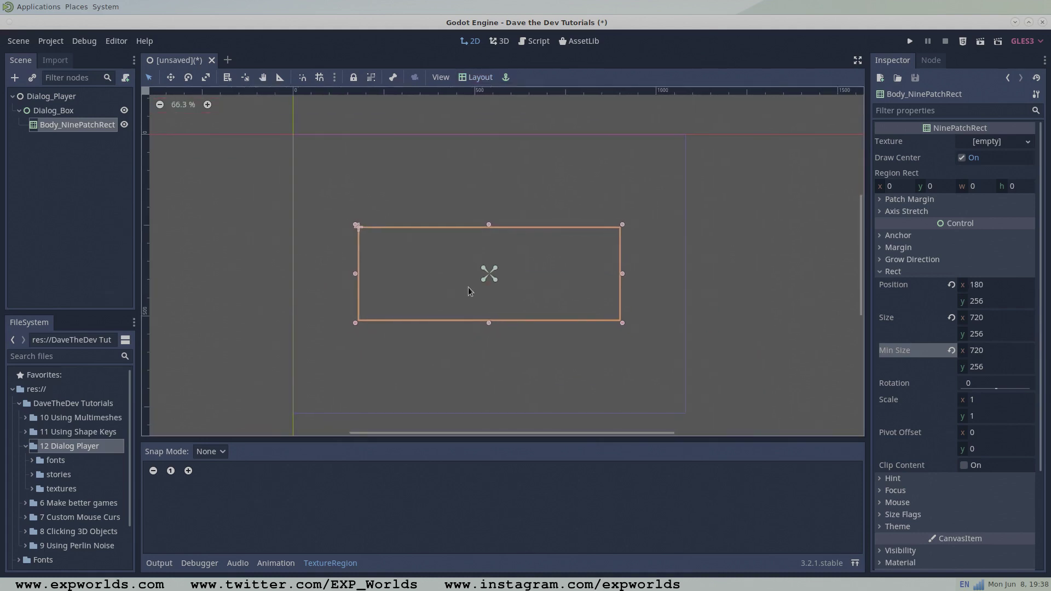
- Assign menu_section_9patch.png from the textures folder as Body_NinePatchRect's texture
{"action": "left_click", "coordinate": [32, 490]}
{"action": "left_click", "coordinate": [77, 503]}
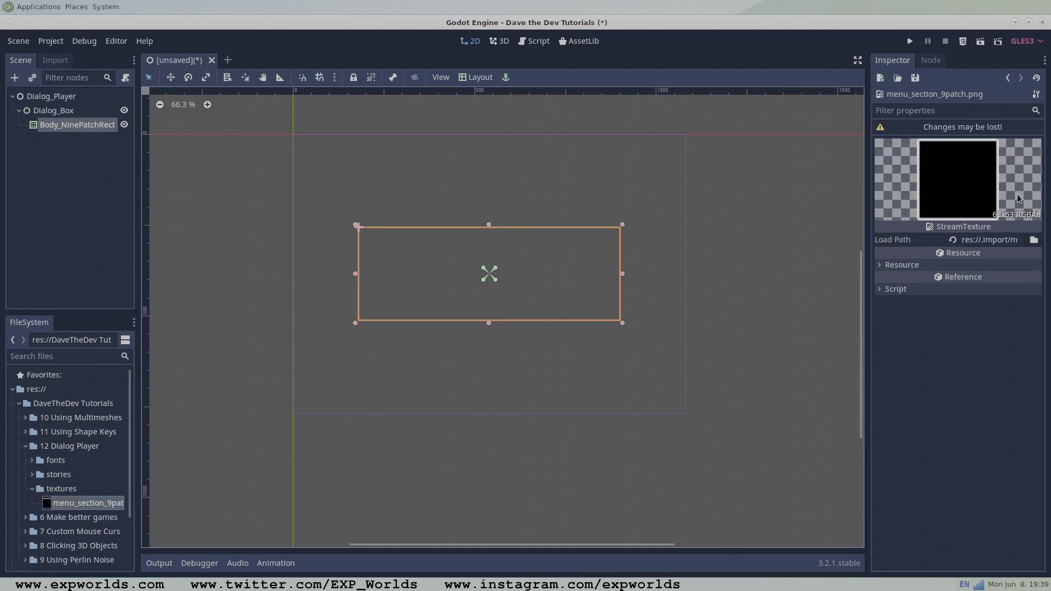
{"action": "left_click", "coordinate": [93, 125]}
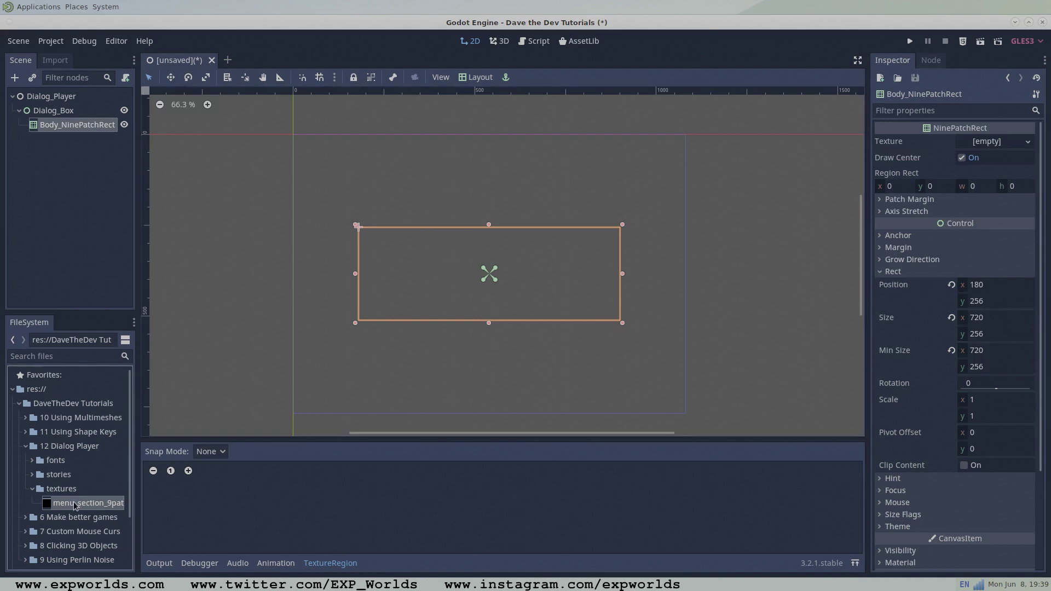
{"action": "left_click_drag", "start_coordinate": [77, 503], "coordinate": [980, 145]}
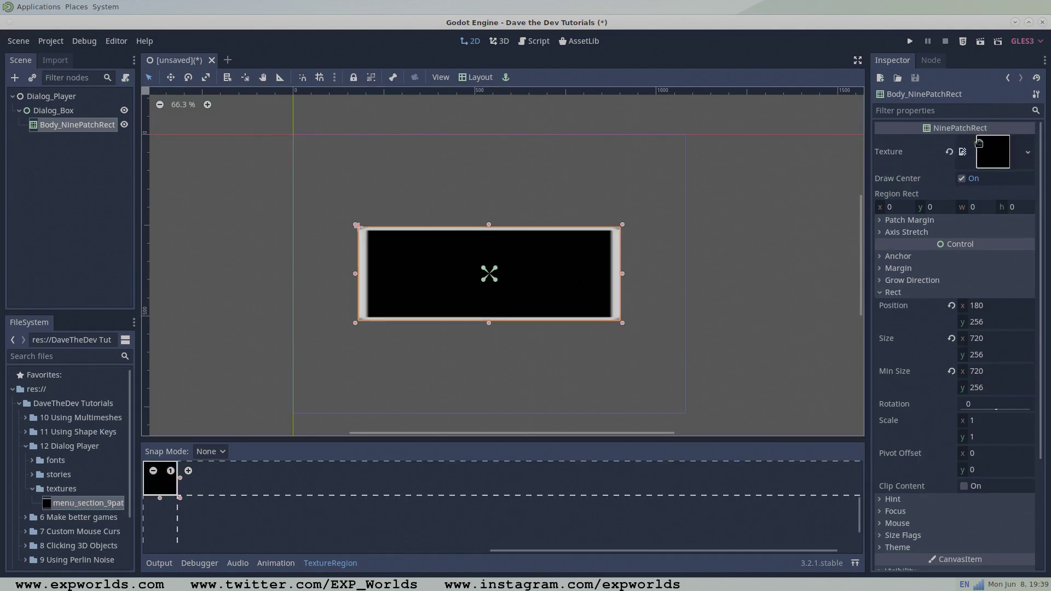
- Set Body_NinePatchRect's patch margins to 3
{"action": "left_click", "coordinate": [880, 220]}
{"action": "left_click", "coordinate": [972, 232]}
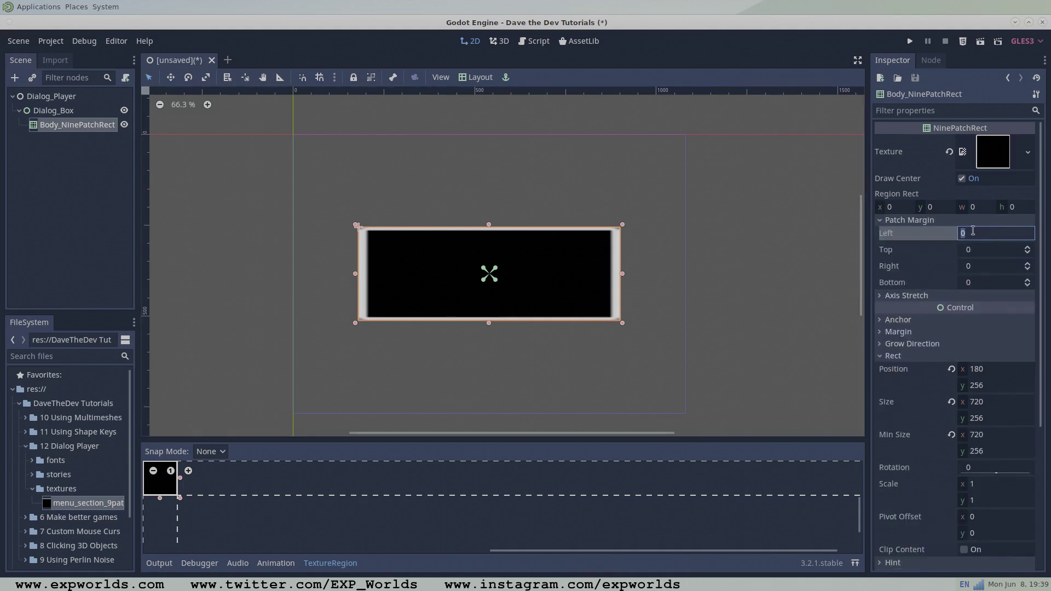
{"action": "type", "text": "10"}
{"action": "key", "text": "Tab"}
{"action": "left_click", "coordinate": [522, 271]}
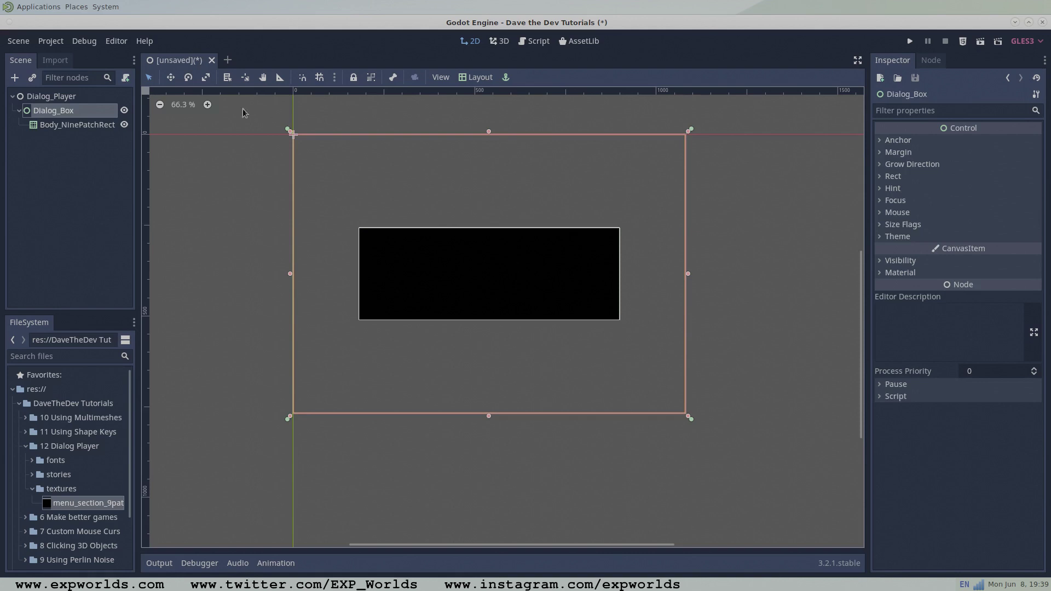
{"action": "left_click", "coordinate": [79, 125]}
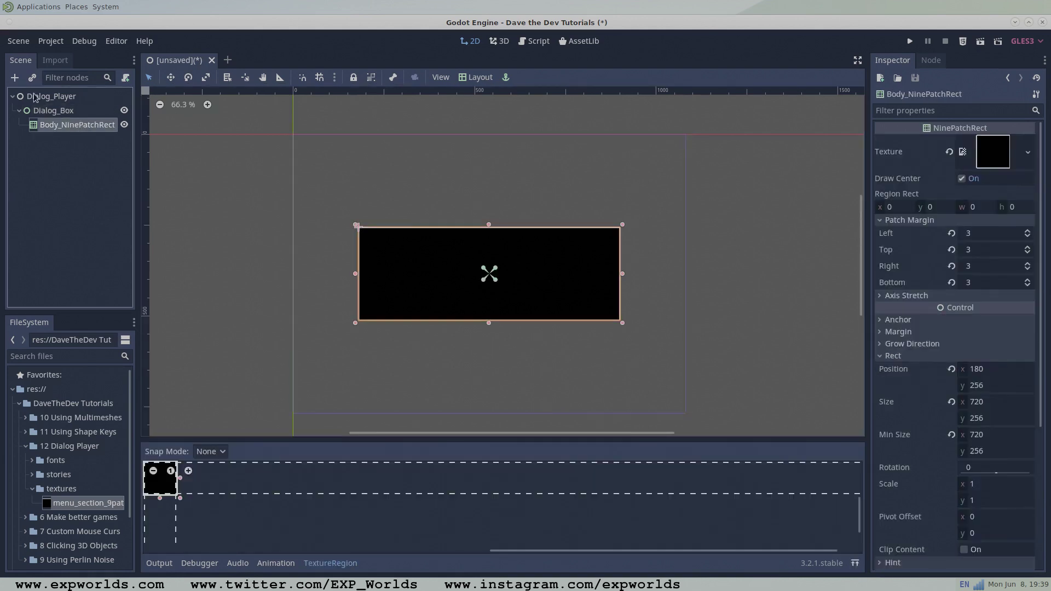
- Add a MarginContainer under Body_NinePatchRect with a Full Rect layout
{"action": "left_click", "coordinate": [15, 78]}
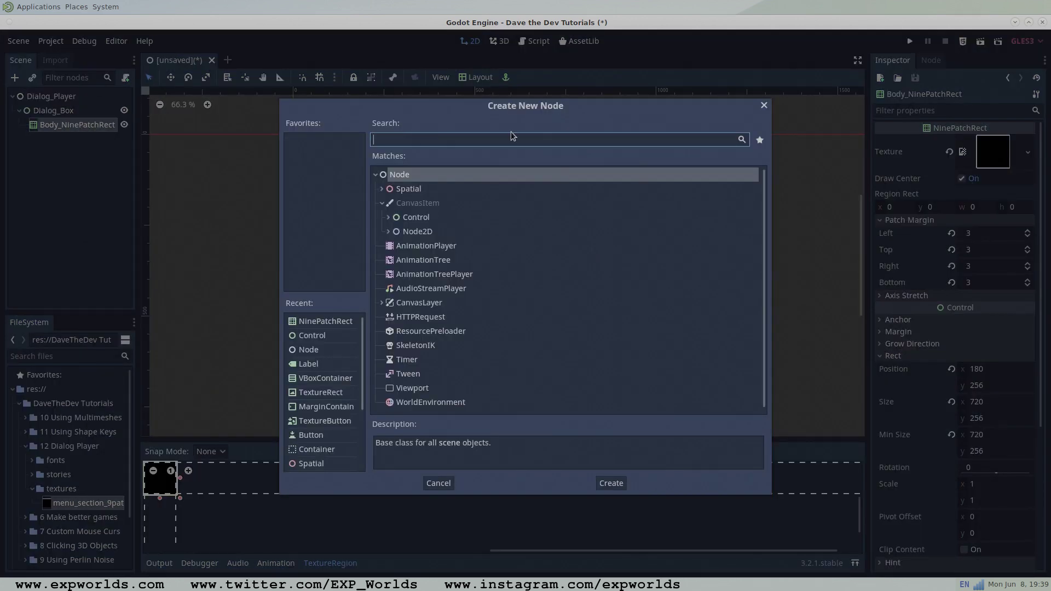
{"action": "type", "text": "mar"}
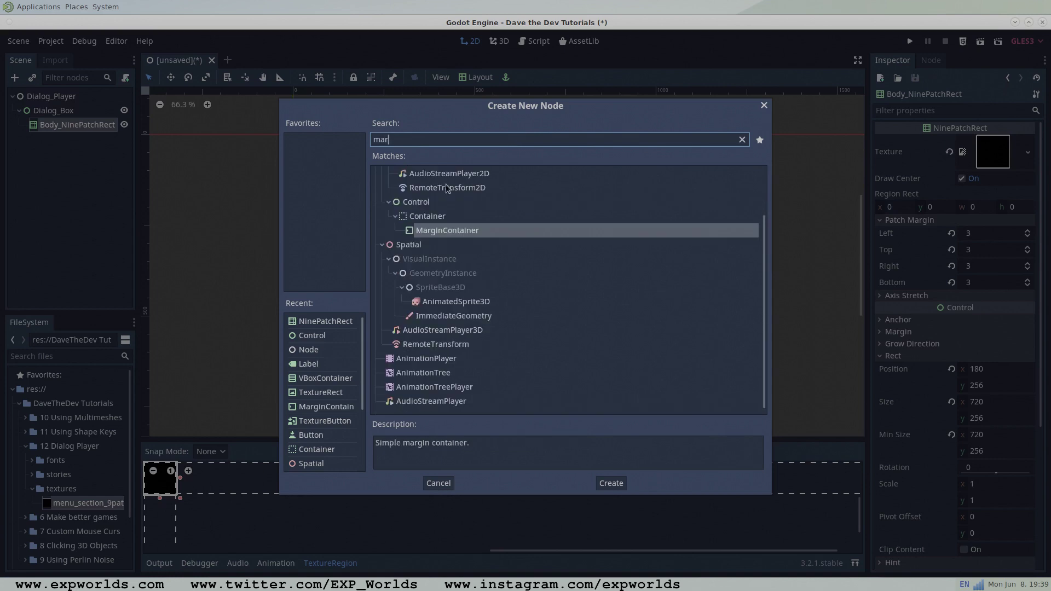
{"action": "double_click", "coordinate": [431, 229]}
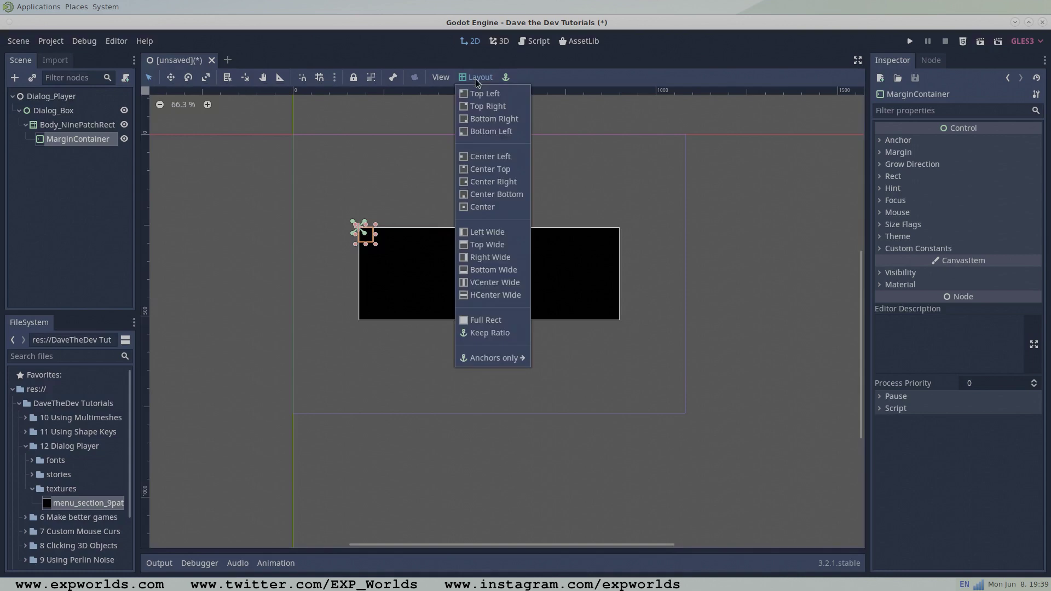
{"action": "left_click", "coordinate": [485, 321]}
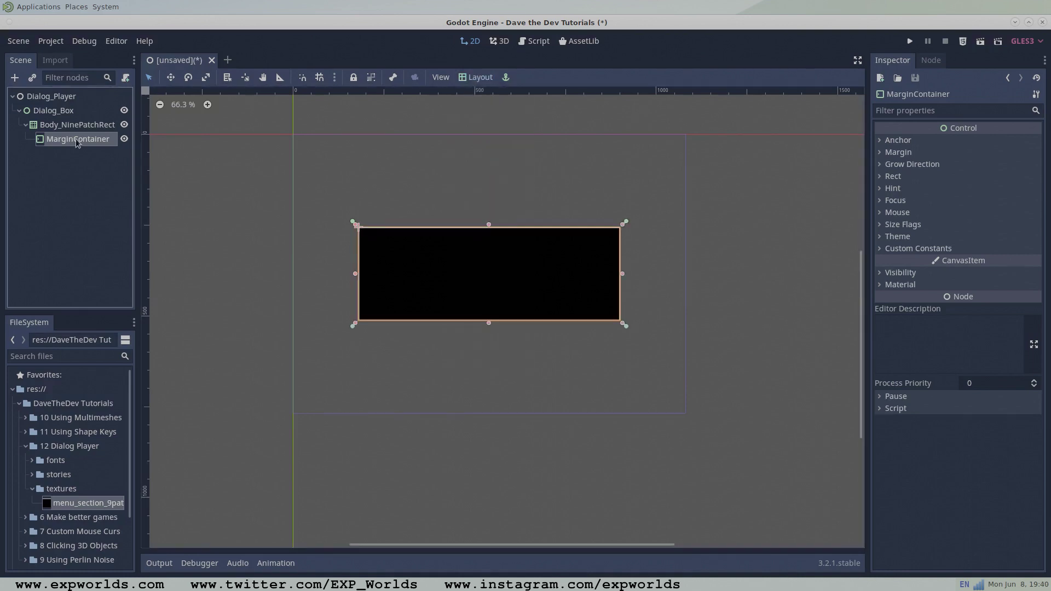
- Set the MarginContainer's margins to left 16, top 48, right -16, bottom -48
{"action": "left_click", "coordinate": [881, 153]}
{"action": "left_click", "coordinate": [980, 168]}
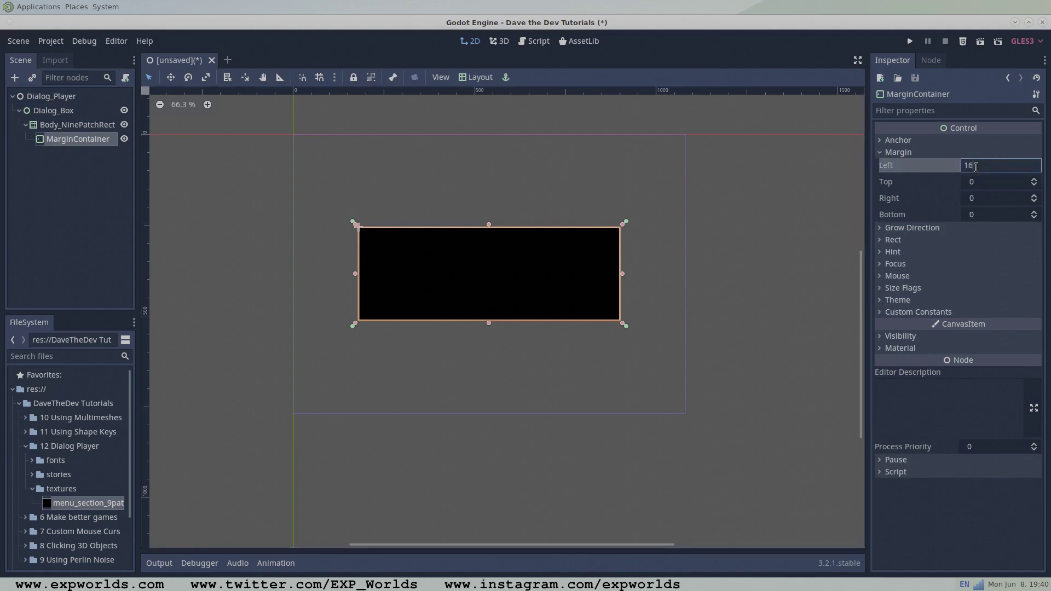
{"action": "type", "text": "16"}
{"action": "key", "text": "Tab"}
{"action": "type", "text": "48"}
{"action": "key", "text": "Tab"}
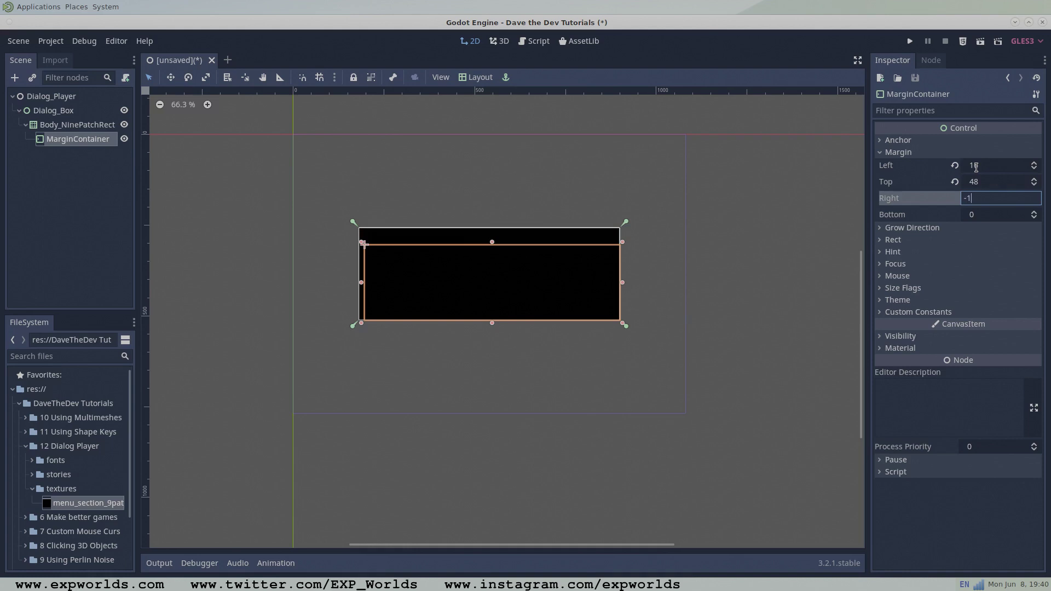
{"action": "type", "text": "-16"}
{"action": "key", "text": "Tab"}
{"action": "type", "text": "-"}
{"action": "key", "text": "Return"}
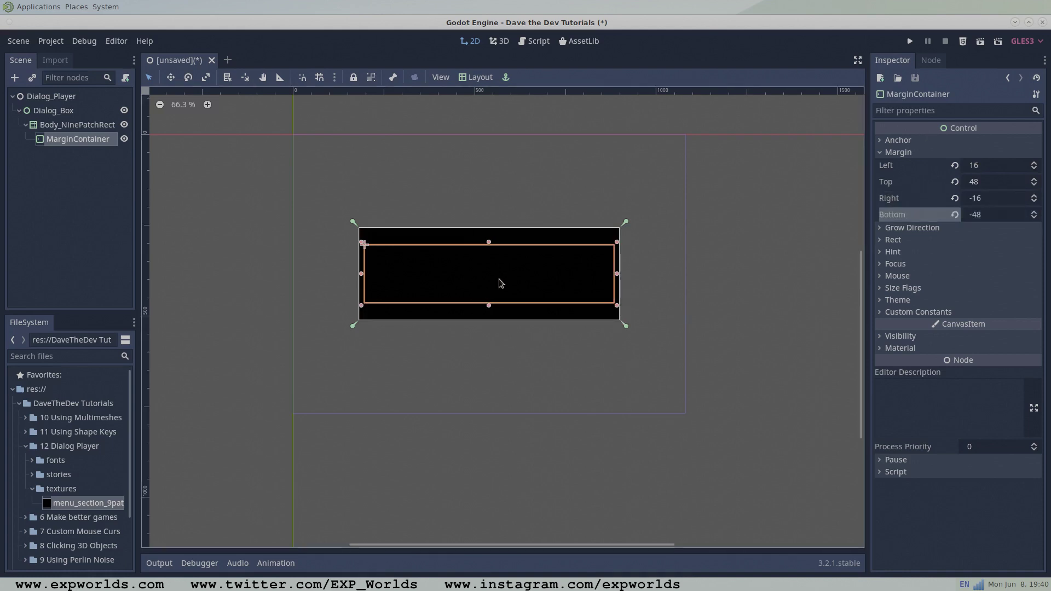
- Add a Label with horizontal Expand and vertical Fill and Expand, Shrink Center unchecked
{"action": "left_click", "coordinate": [20, 78]}
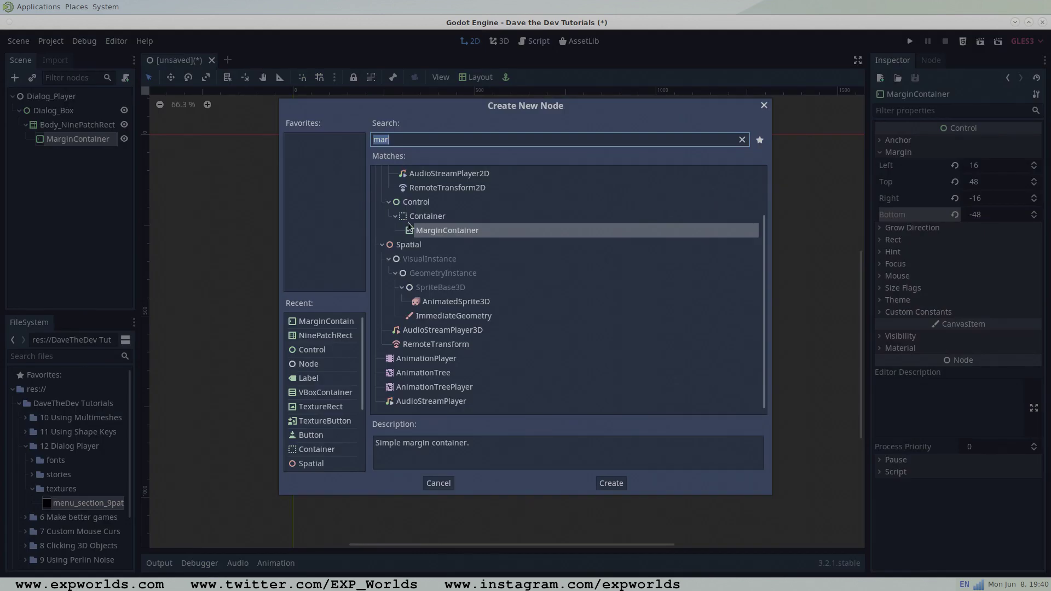
{"action": "type", "text": "label"}
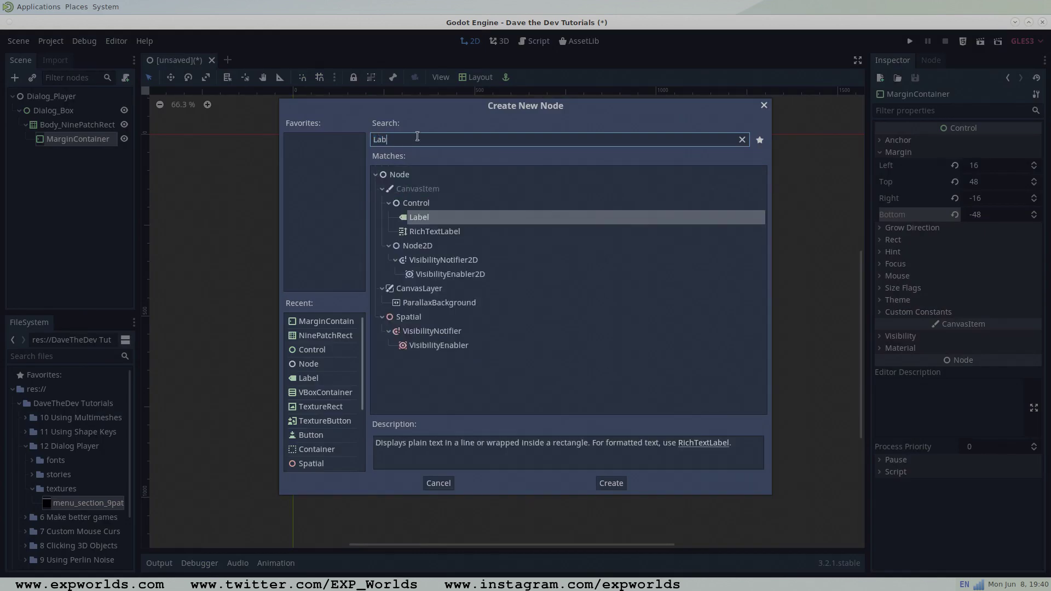
{"action": "key", "text": "Return"}
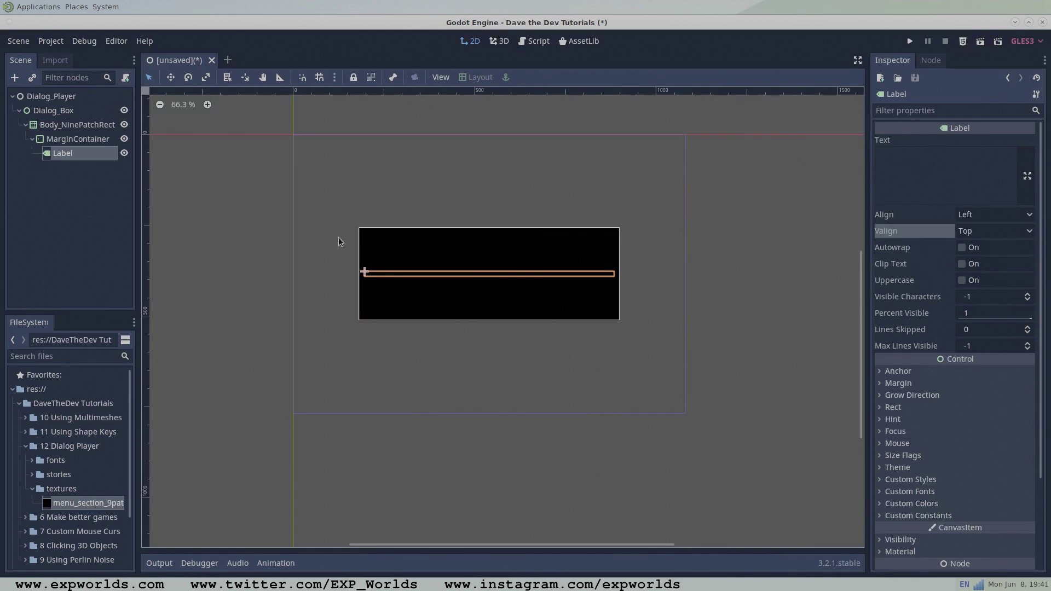
{"action": "scroll", "coordinate": [884, 441], "scroll_direction": "down", "scroll_amount": 3}
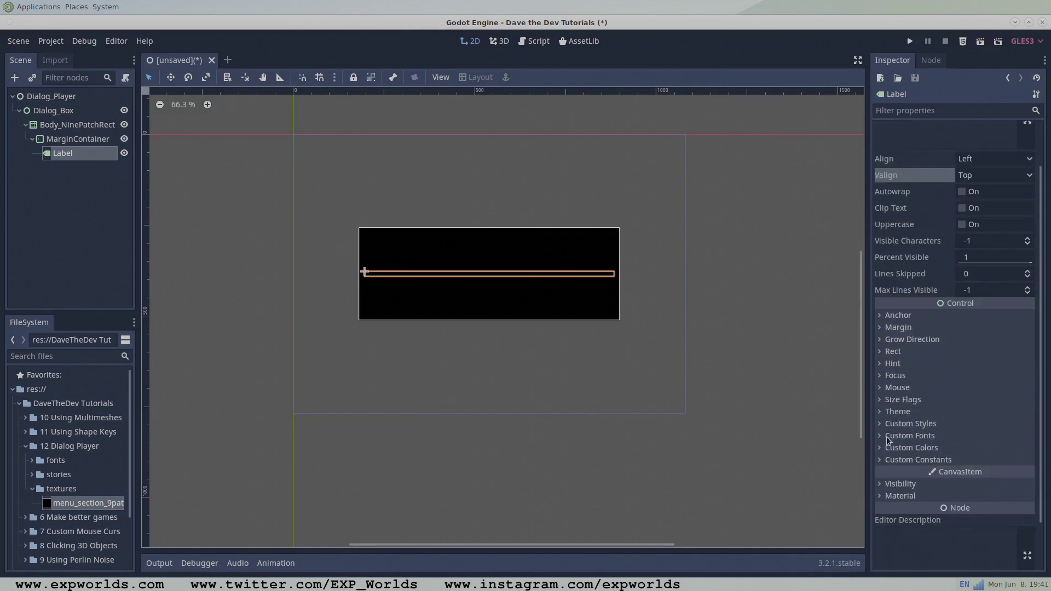
{"action": "left_click", "coordinate": [880, 402]}
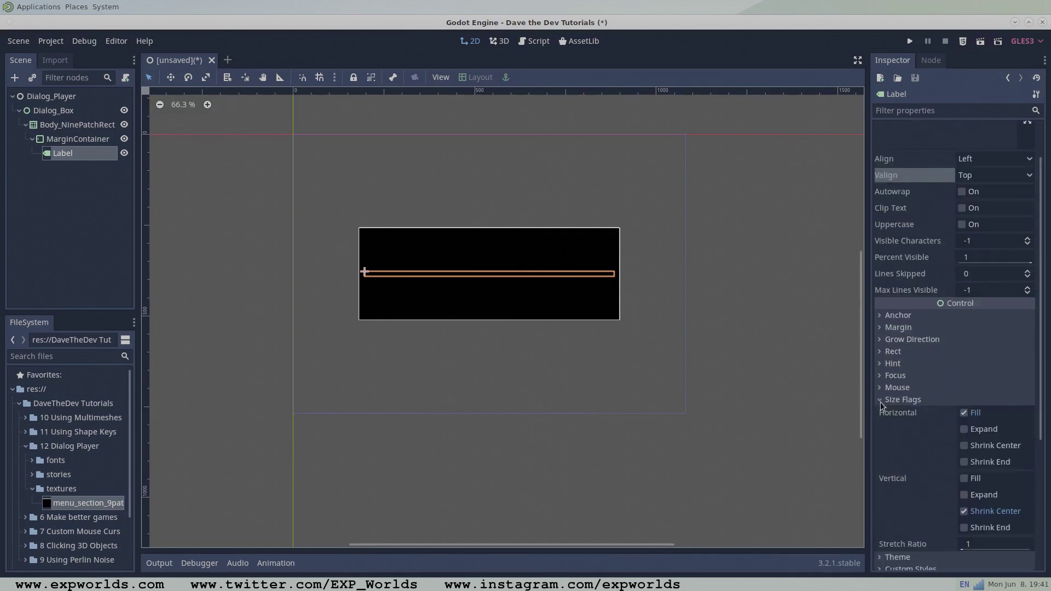
{"action": "left_click", "coordinate": [964, 429]}
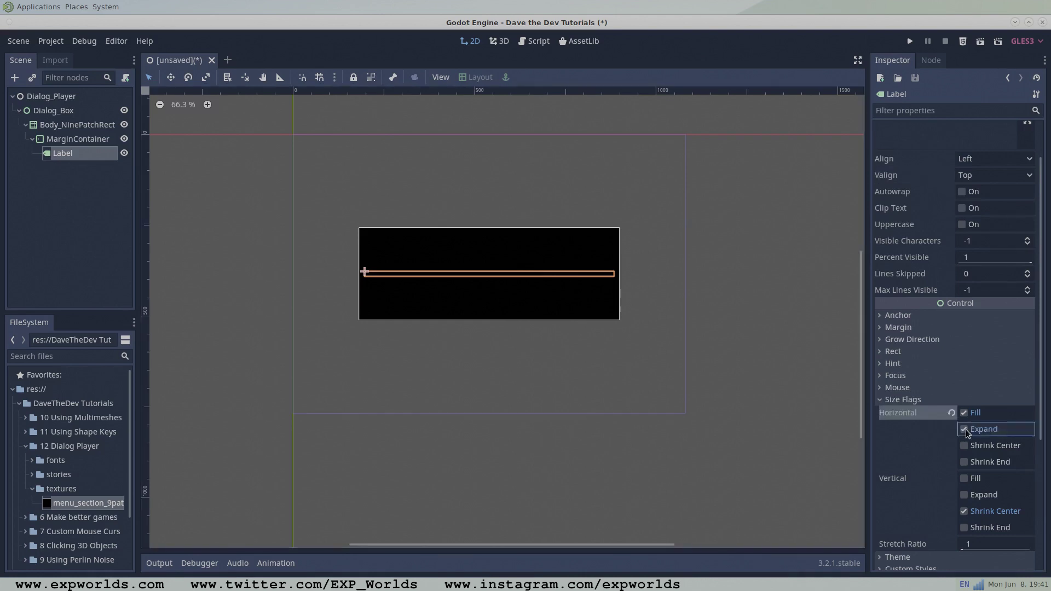
{"action": "left_click", "coordinate": [964, 511]}
{"action": "left_click", "coordinate": [964, 495]}
{"action": "left_click", "coordinate": [965, 479]}
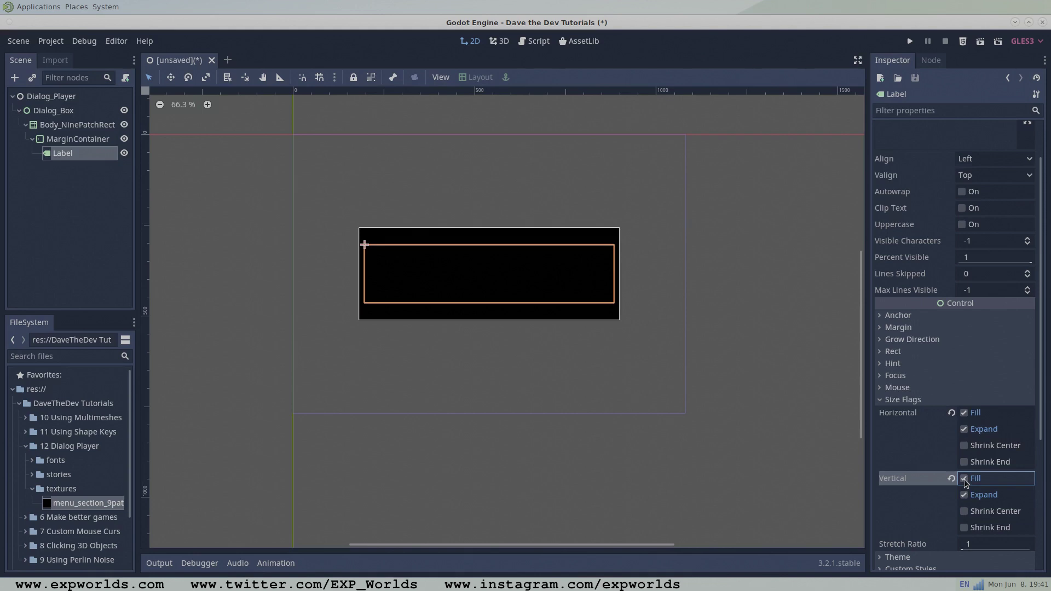
{"action": "left_click", "coordinate": [880, 400]}
- Rename the Label node to Body_Label
{"action": "left_click", "coordinate": [704, 268]}
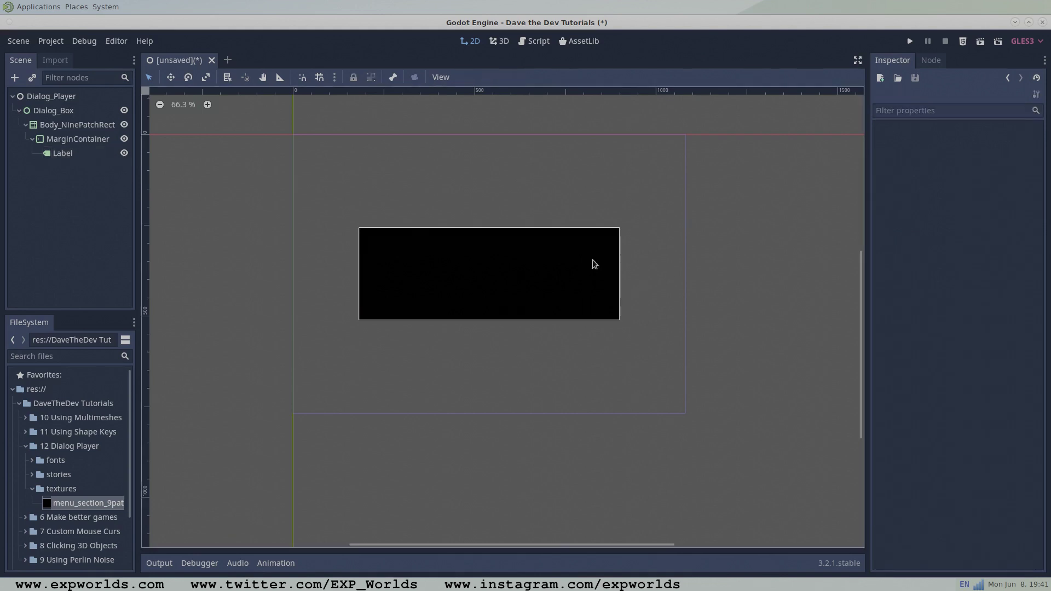
{"action": "left_click", "coordinate": [55, 155]}
{"action": "left_click", "coordinate": [60, 158]}
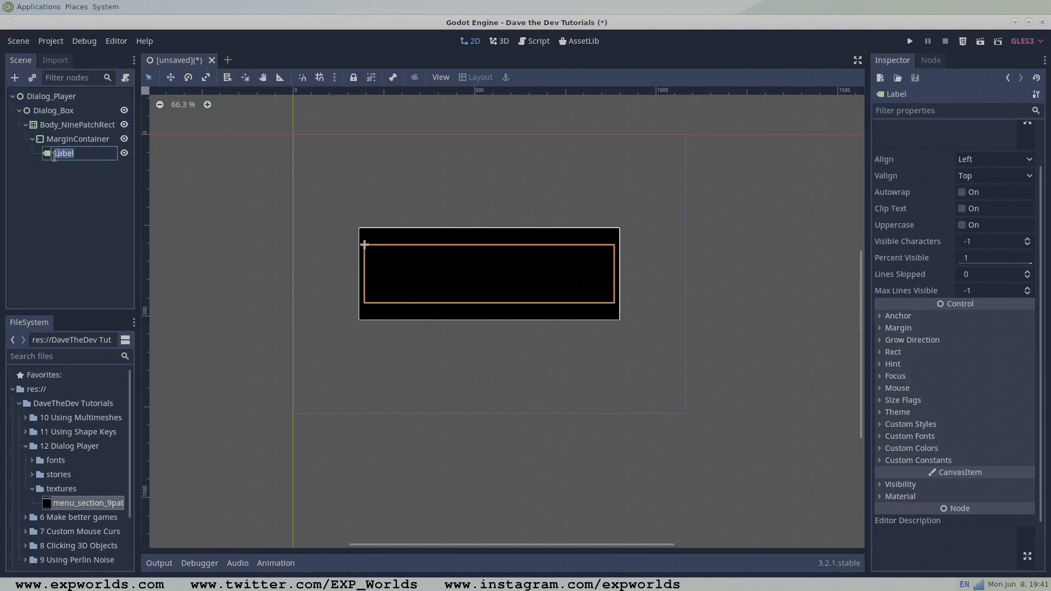
{"action": "left_click", "coordinate": [54, 155]}
{"action": "type", "text": "Body_"}
{"action": "left_click", "coordinate": [84, 171]}
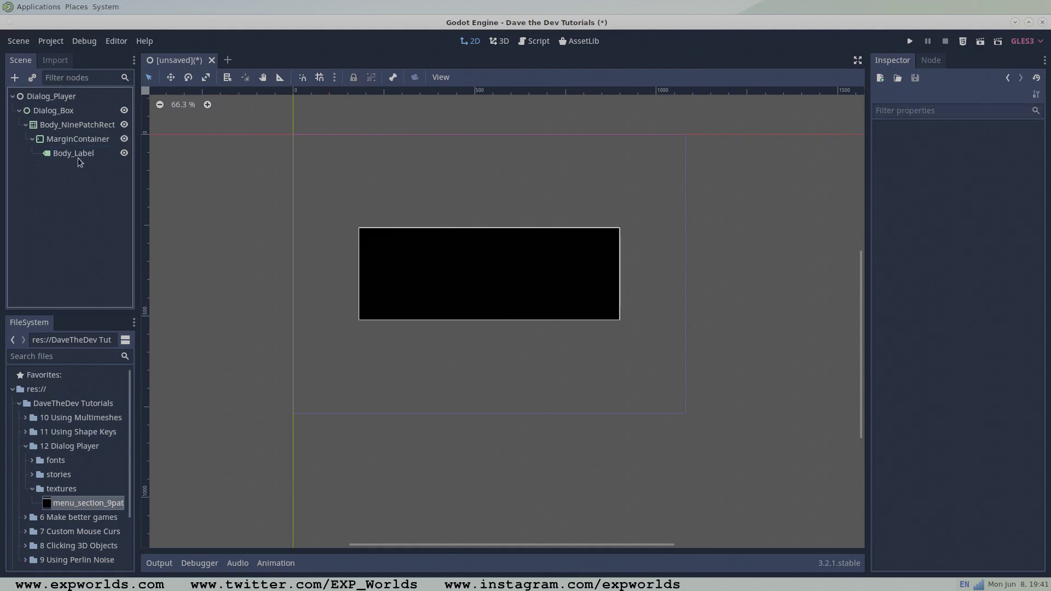
{"action": "left_click", "coordinate": [76, 155]}
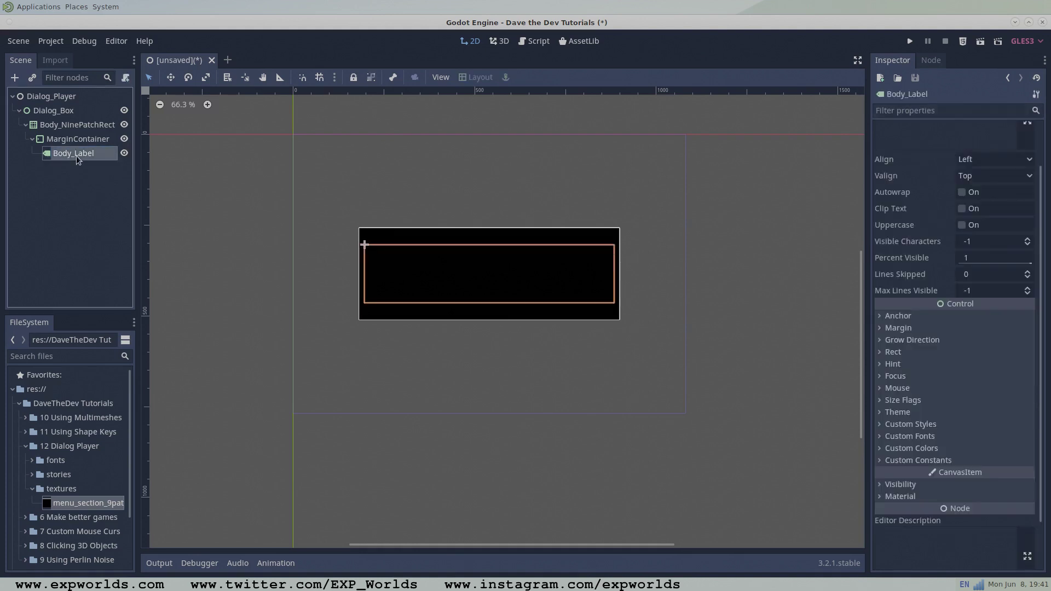
- Create an AnimationPlayer beneath Body_Label and name it Body_AnimationPlayer
{"action": "left_click", "coordinate": [16, 78]}
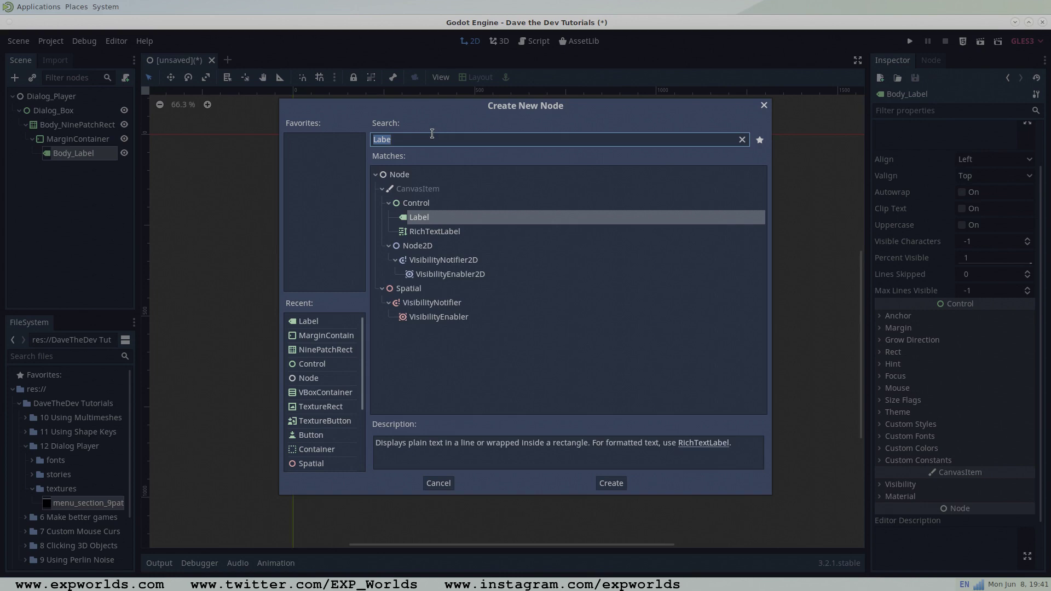
{"action": "type", "text": "Anime"}
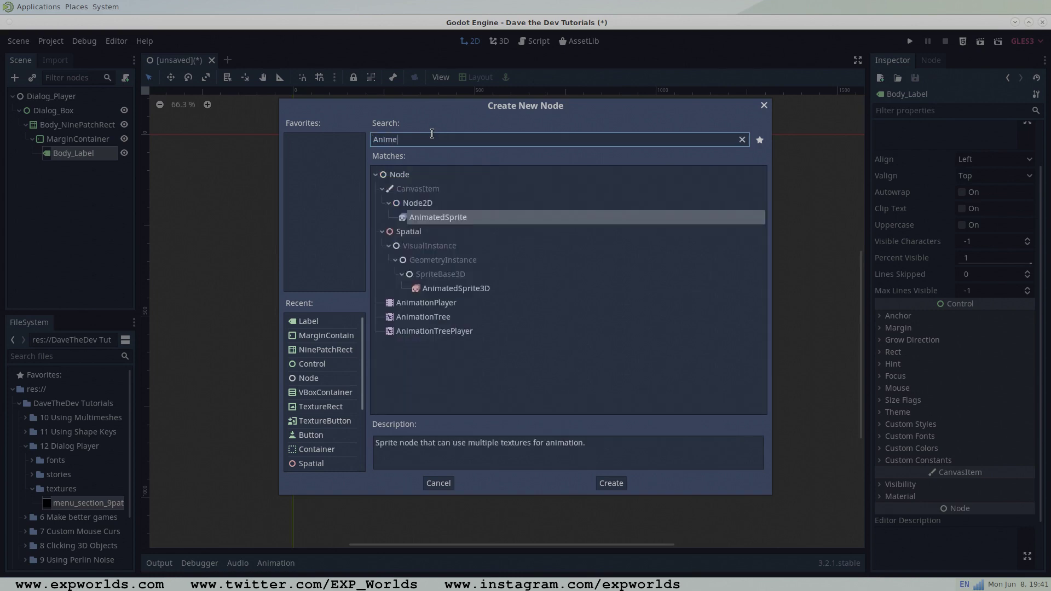
{"action": "double_click", "coordinate": [444, 303]}
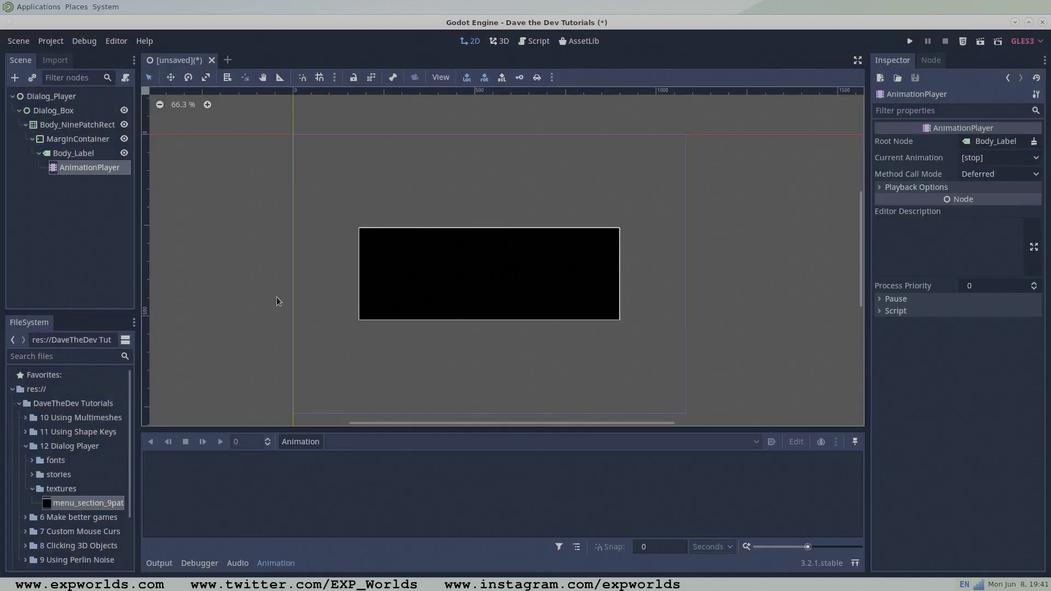
{"action": "double_click", "coordinate": [70, 168]}
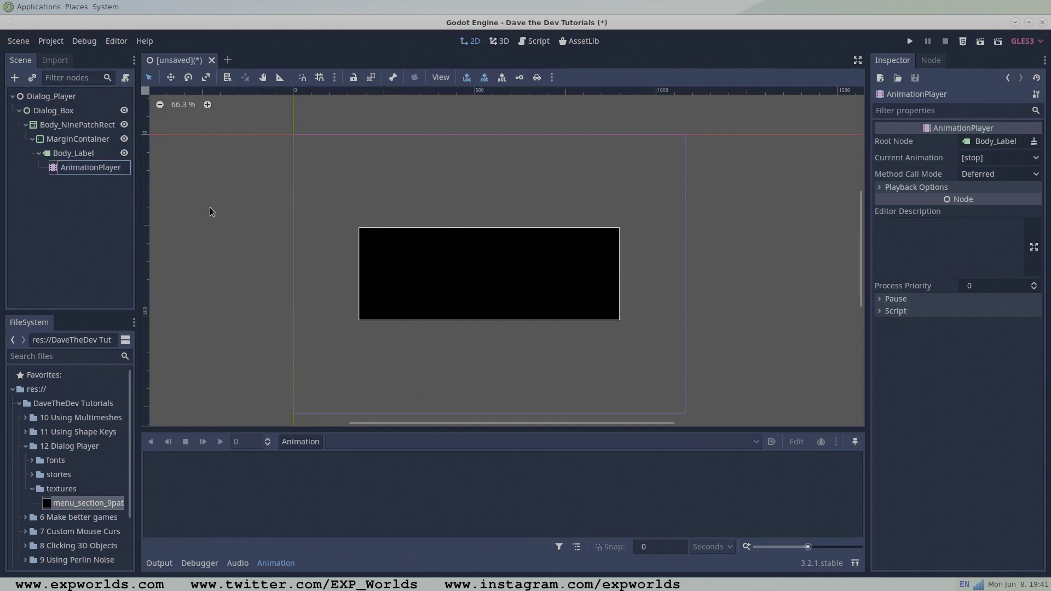
{"action": "key", "text": "Home"}
{"action": "type", "text": "_Body_"}
{"action": "key", "text": "Return"}
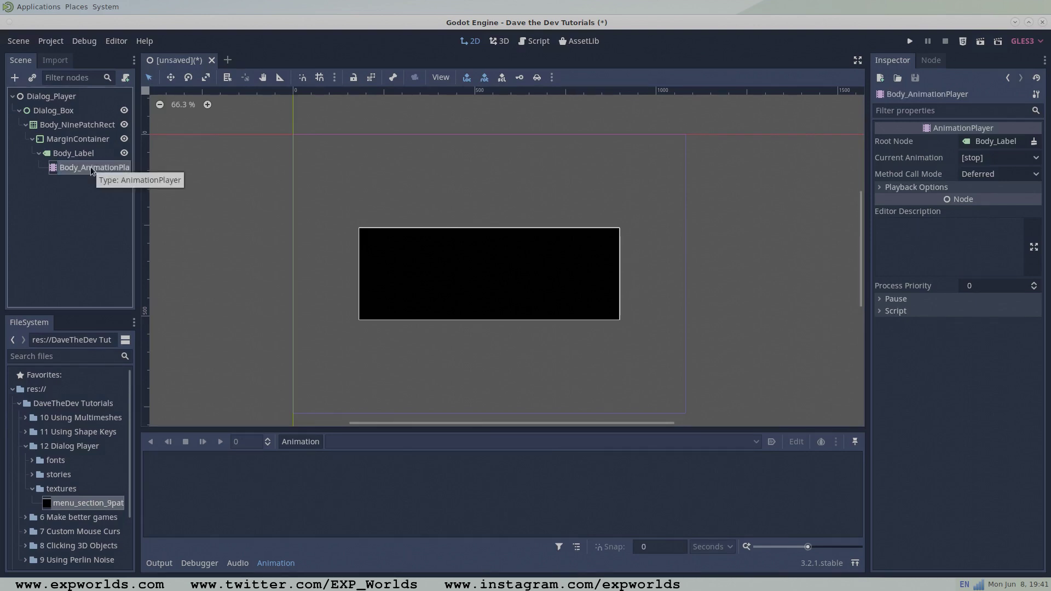
- Collapse Body_NinePatchRect and add a second NinePatchRect to the dialog box
{"action": "left_click", "coordinate": [46, 127]}
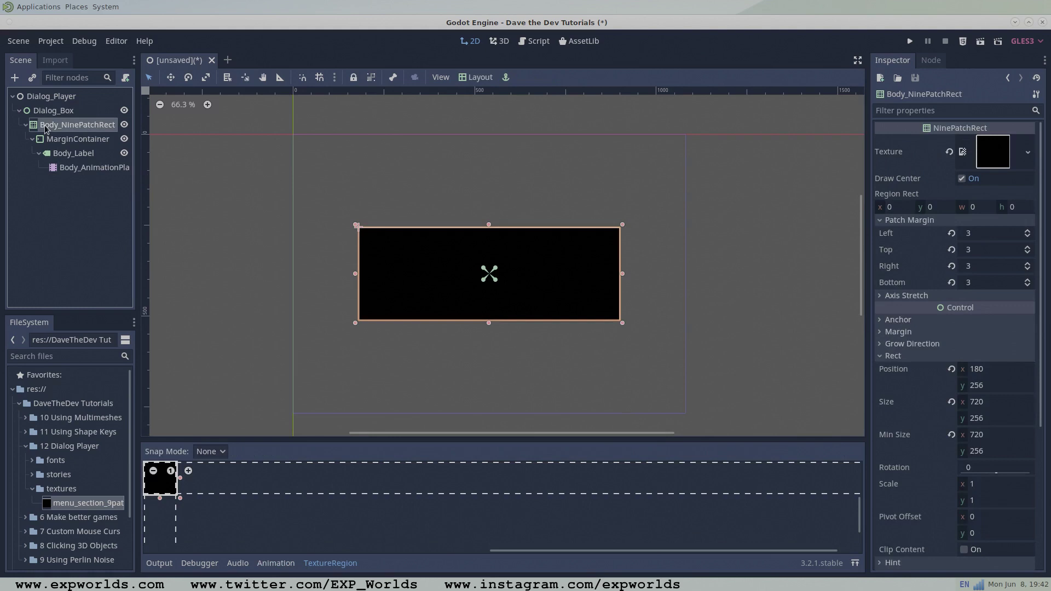
{"action": "left_click", "coordinate": [26, 125]}
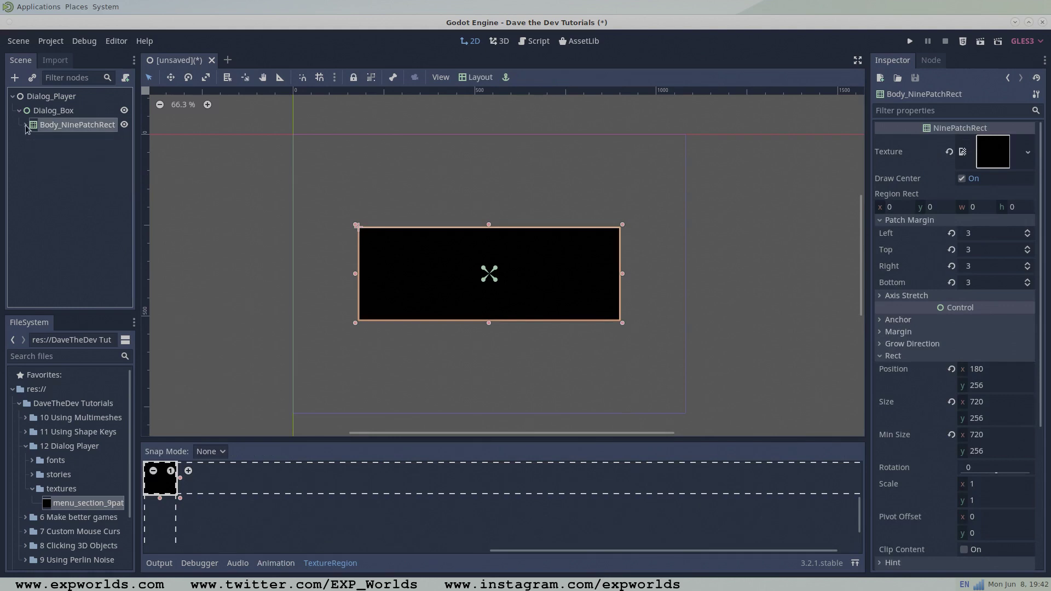
{"action": "left_click", "coordinate": [15, 78]}
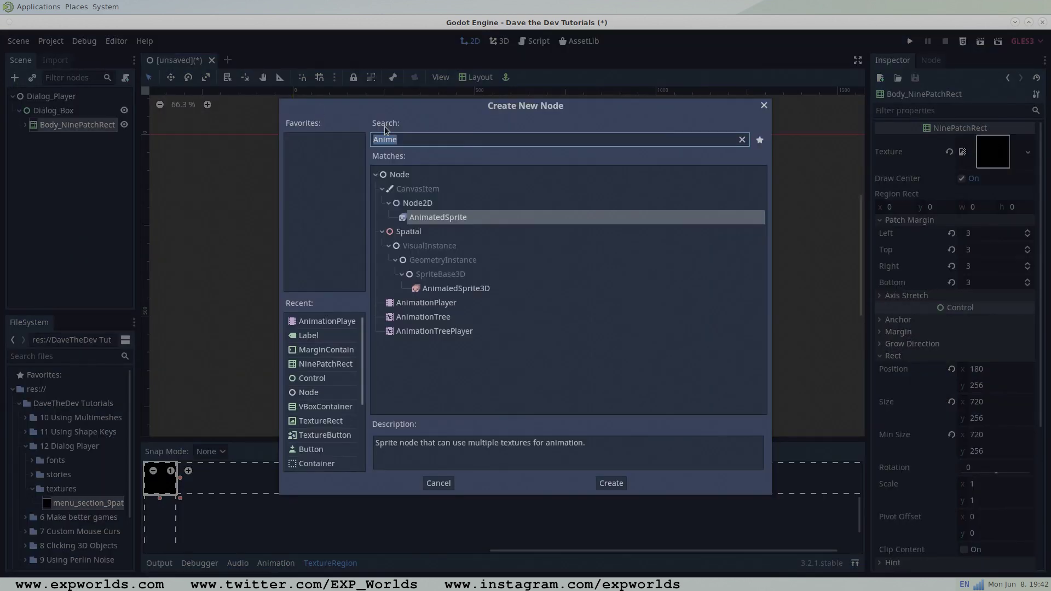
{"action": "type", "text": "Nice"}
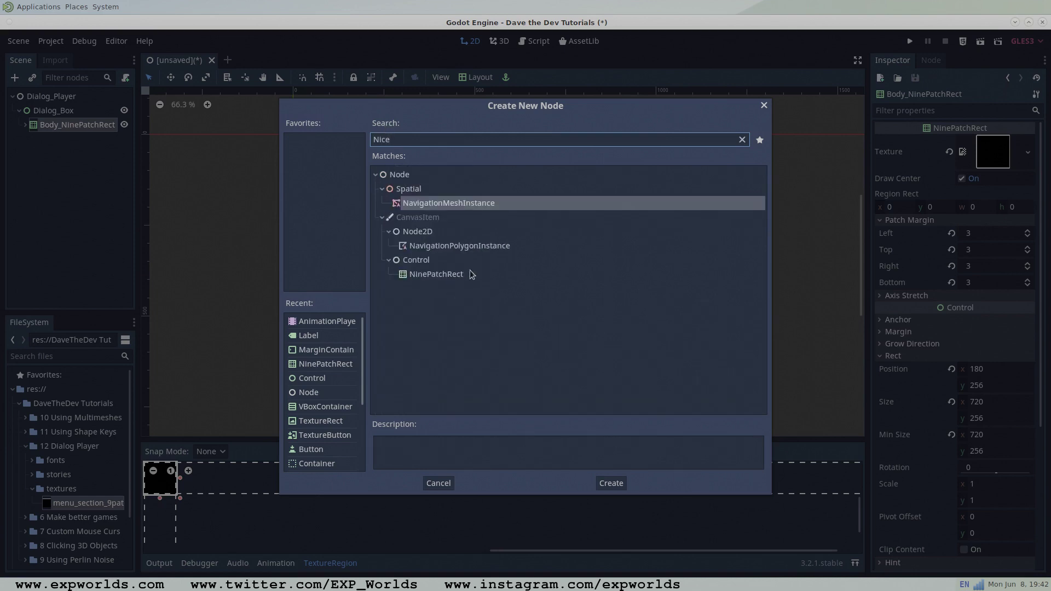
{"action": "double_click", "coordinate": [453, 275]}
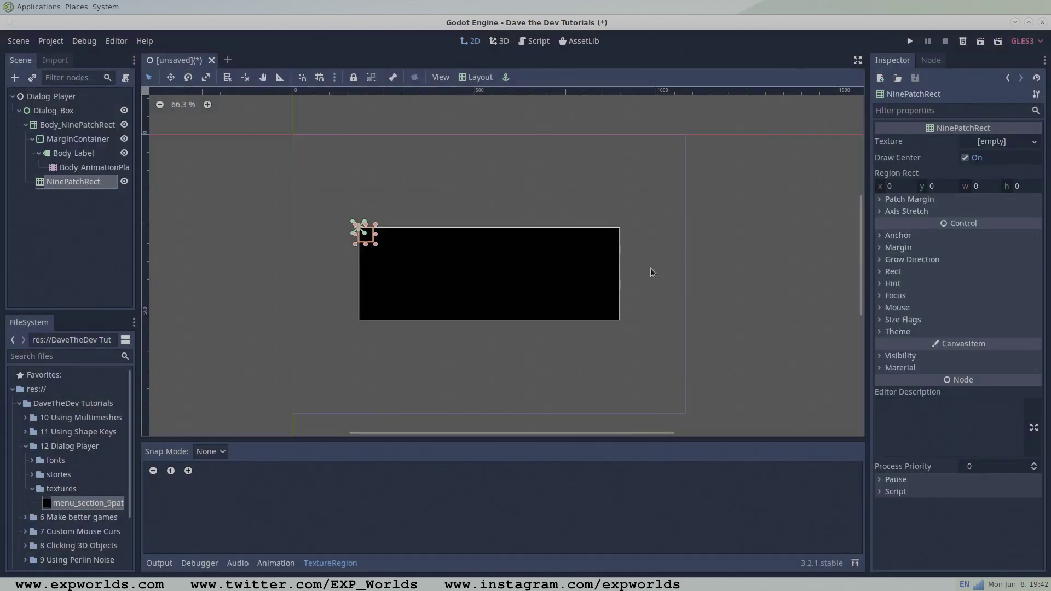
- Set the new NinePatchRect's minimum size to 180 × 48
{"action": "left_click", "coordinate": [881, 272]}
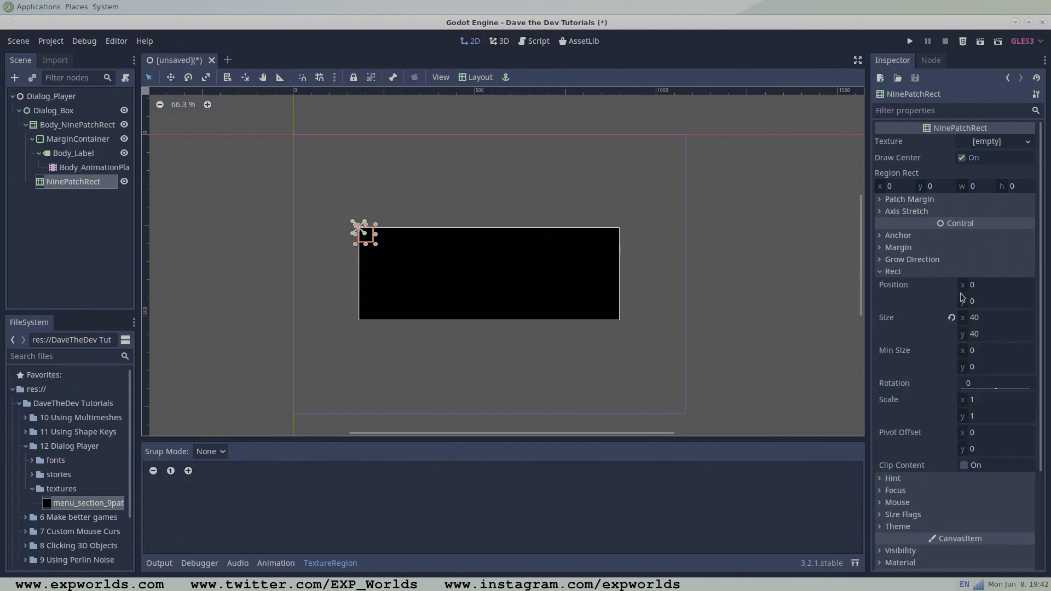
{"action": "left_click", "coordinate": [980, 351]}
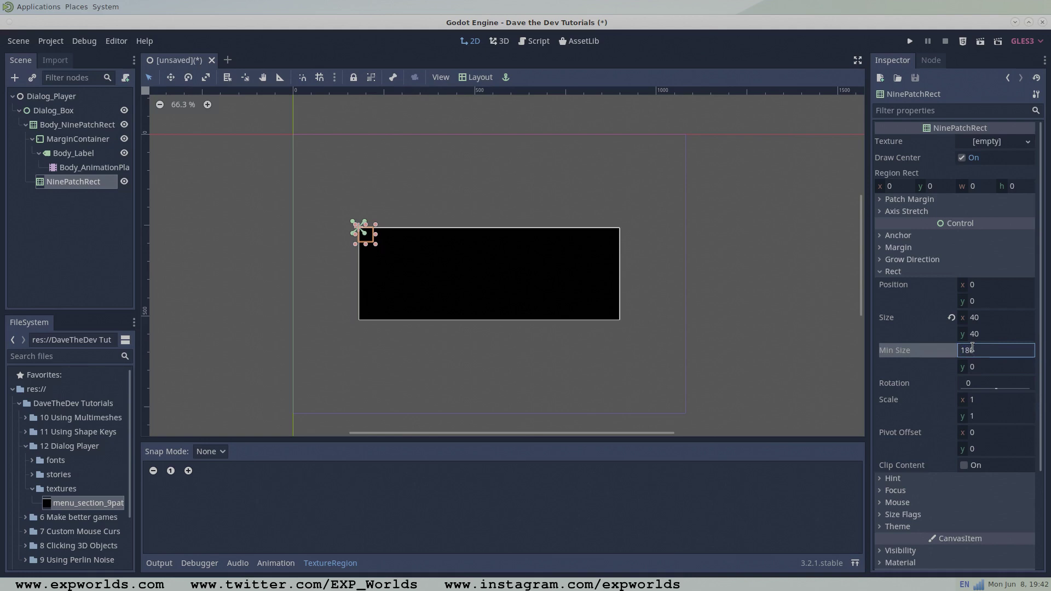
{"action": "type", "text": "180"}
{"action": "key", "text": "Tab"}
{"action": "type", "text": "48"}
{"action": "key", "text": "Return"}
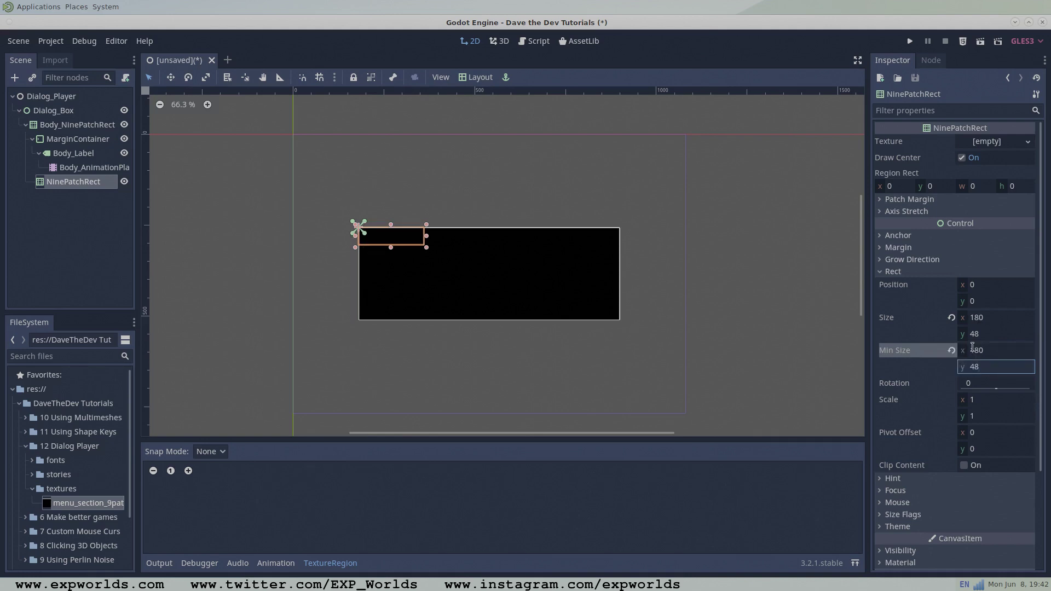
- Give the panel the menu_section_9patch texture with patch margins of 3
{"action": "left_click_drag", "start_coordinate": [88, 502], "coordinate": [980, 141]}
{"action": "left_click", "coordinate": [880, 219]}
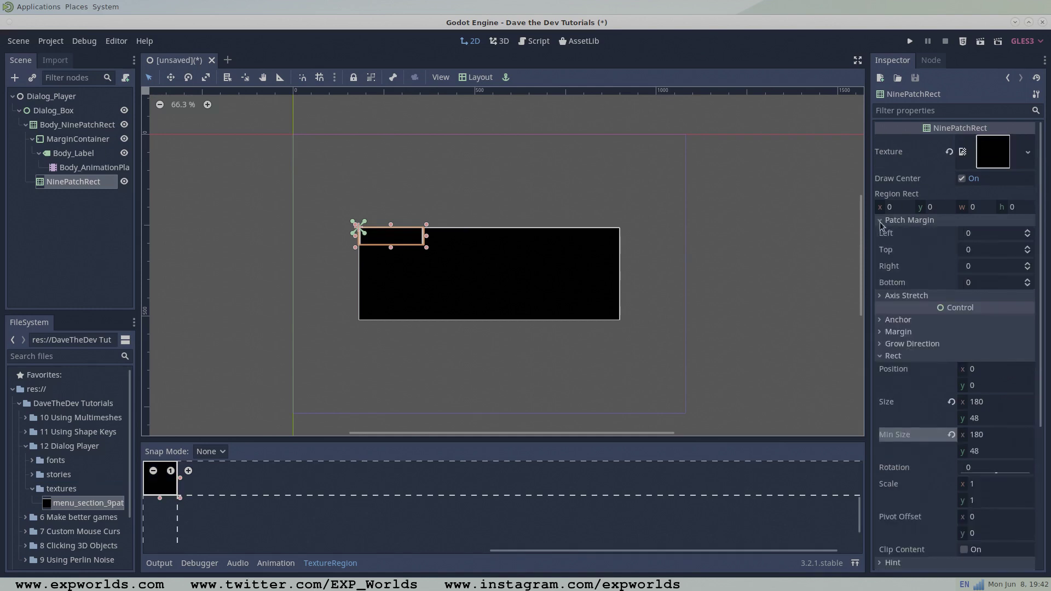
{"action": "left_click", "coordinate": [1006, 236]}
{"action": "type", "text": "3"}
{"action": "key", "text": "Tab"}
{"action": "type", "text": "3"}
{"action": "key", "text": "Tab"}
{"action": "type", "text": "3"}
{"action": "key", "text": "Tab"}
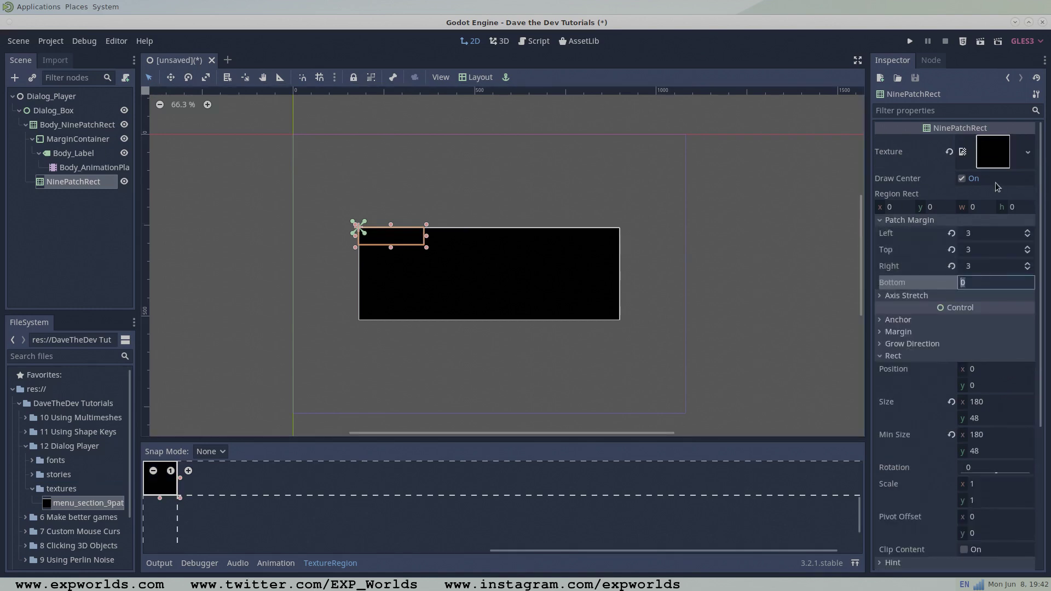
{"action": "type", "text": "3"}
- Move the small panel up-left so it overlaps the body box's top-left corner
{"action": "scroll", "coordinate": [425, 249], "scroll_direction": "up", "scroll_amount": 3}
{"action": "left_click", "coordinate": [170, 78]}
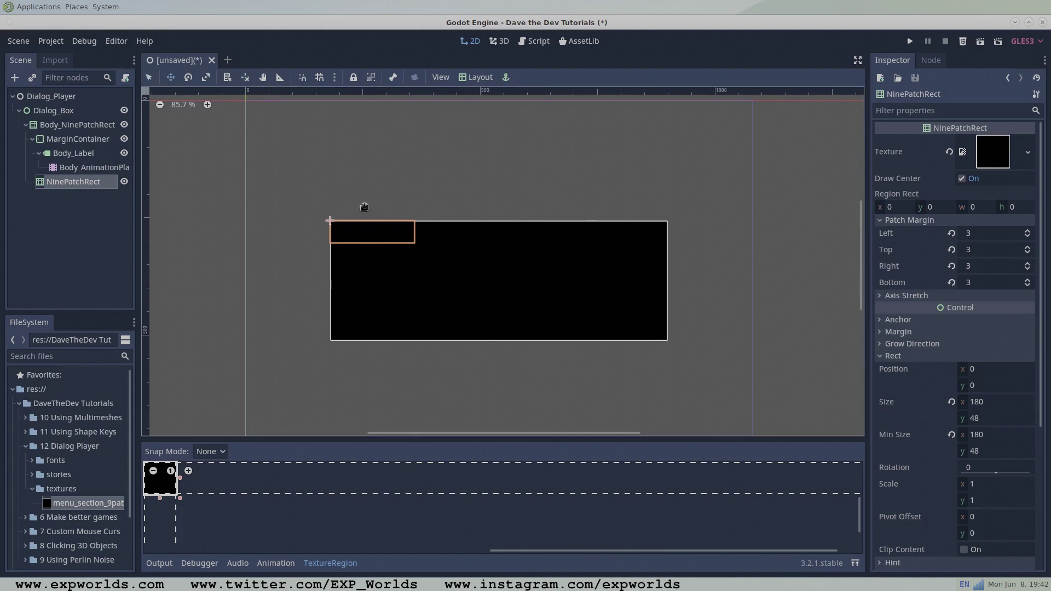
{"action": "left_click_drag", "start_coordinate": [402, 239], "coordinate": [392, 229]}
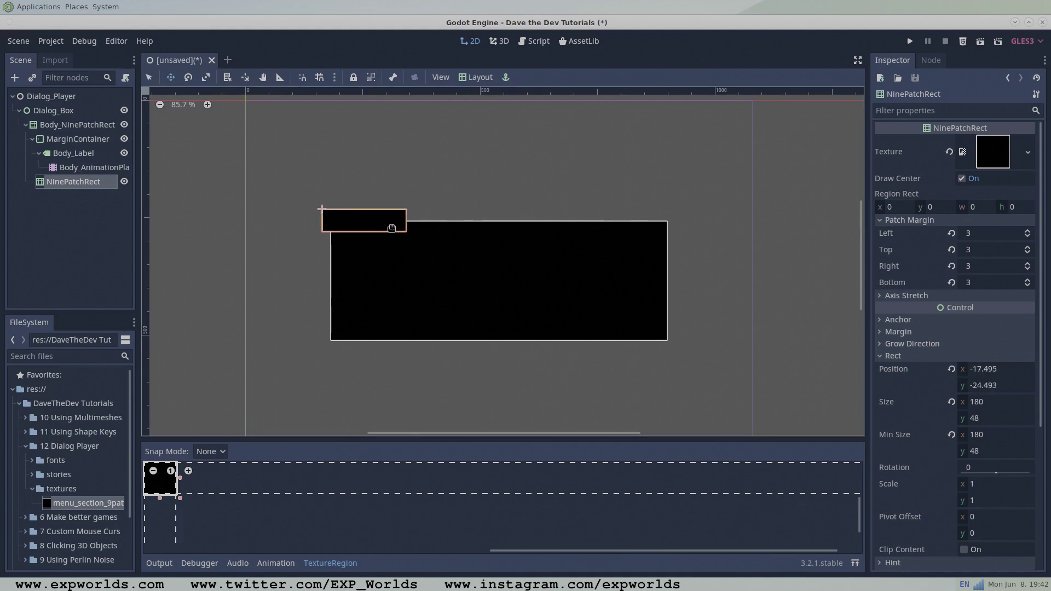
{"action": "left_click", "coordinate": [53, 110]}
{"action": "left_click", "coordinate": [77, 183]}
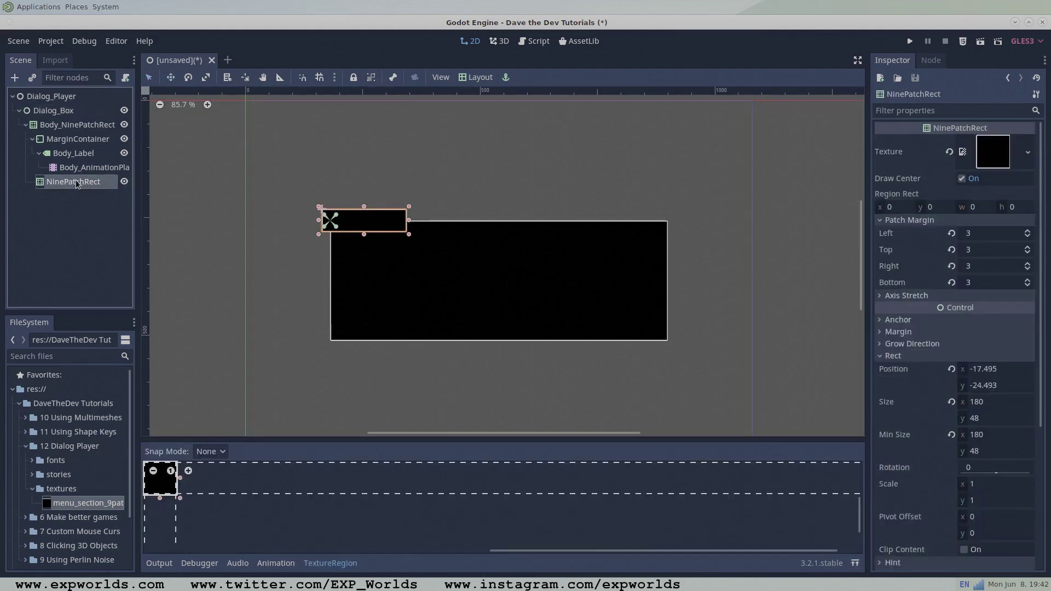
{"action": "left_click", "coordinate": [15, 77]}
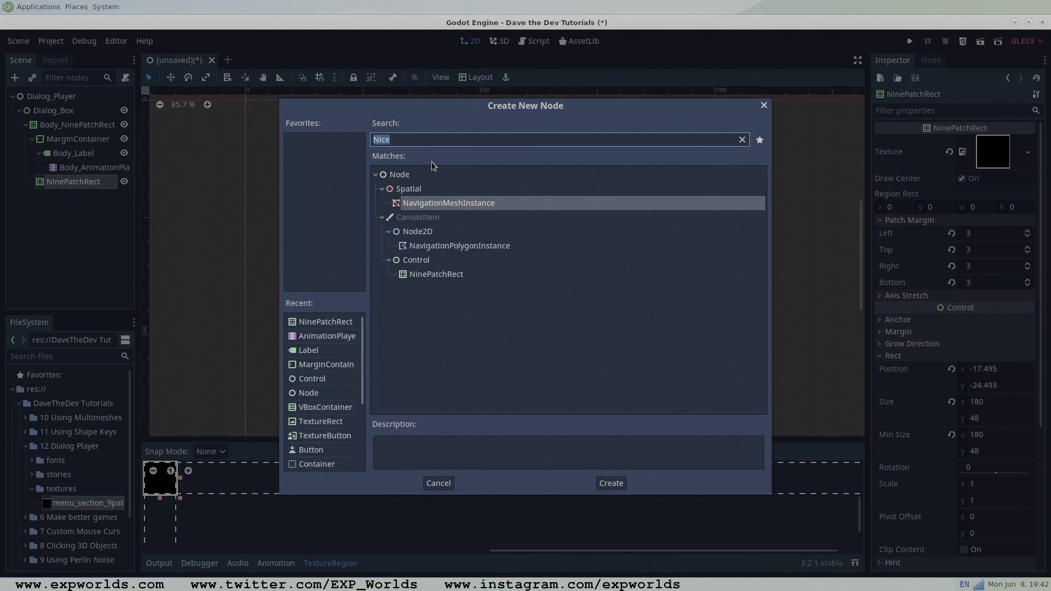
- Add a Label inside the small panel, naming them Speaker_NinePatch and Speaker_Label
{"action": "type", "text": "Lab"}
{"action": "key", "text": "Return"}
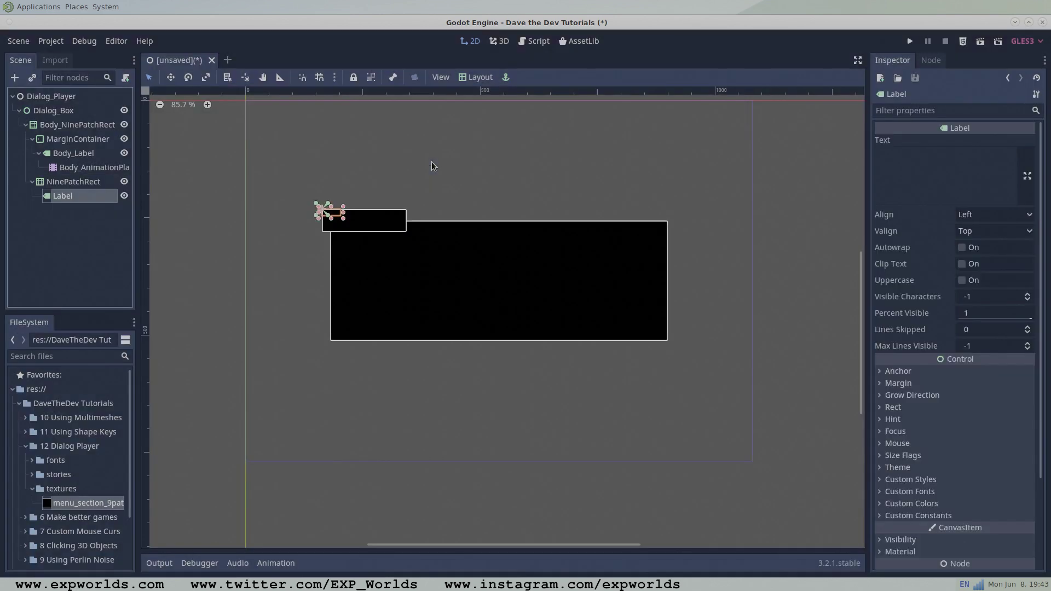
{"action": "double_click", "coordinate": [61, 182]}
{"action": "type", "text": "Speaker_NinePatch"}
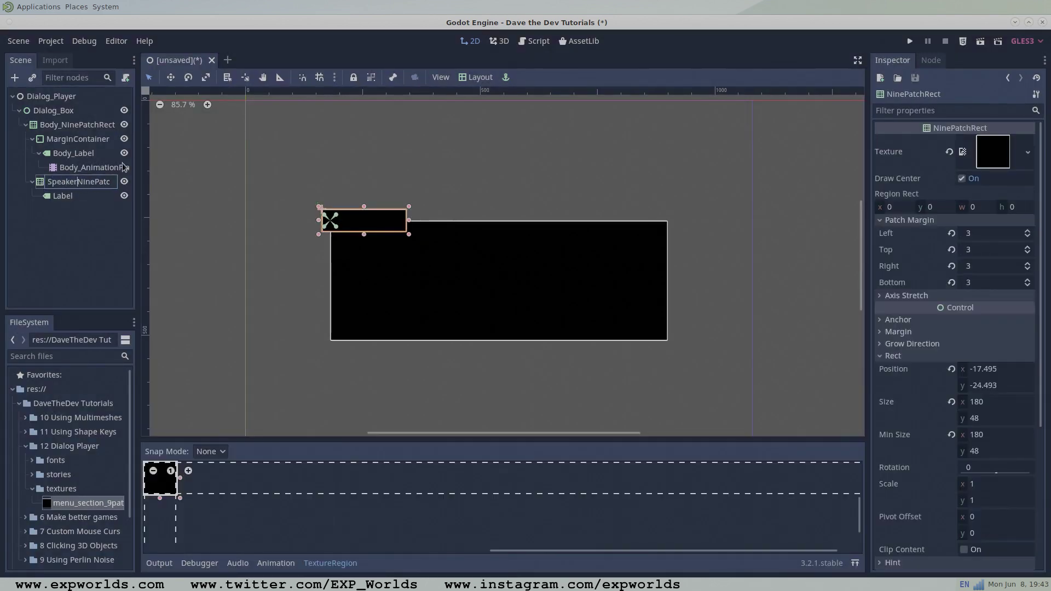
{"action": "key", "text": "Return"}
{"action": "double_click", "coordinate": [55, 196]}
{"action": "type", "text": "Speaker_Label"}
{"action": "key", "text": "Return"}
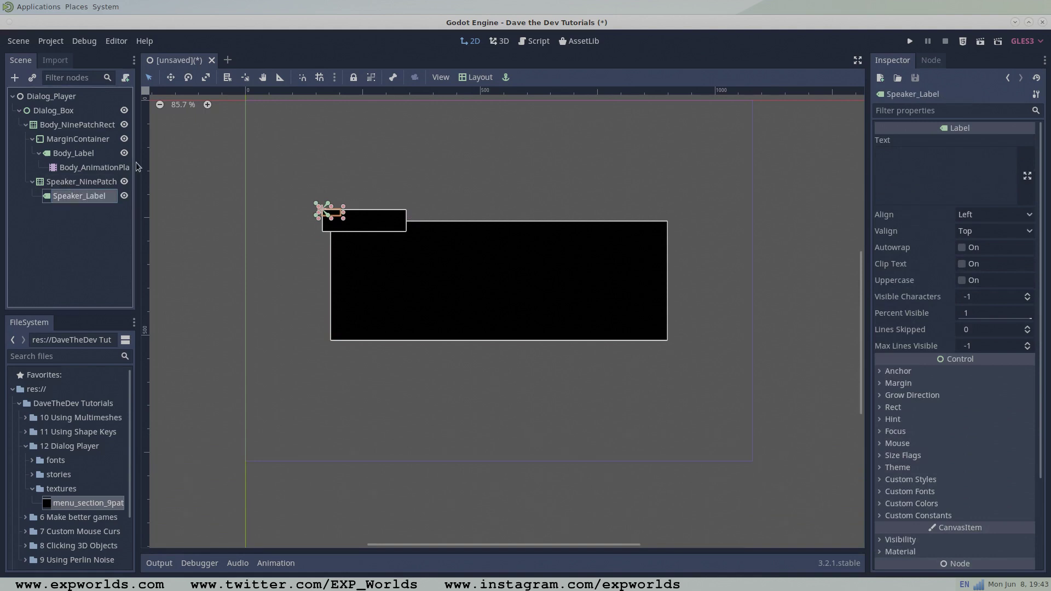
- Make Speaker_Label Full Rect, centred both ways, with the text 'Speaker'
{"action": "left_click", "coordinate": [474, 76]}
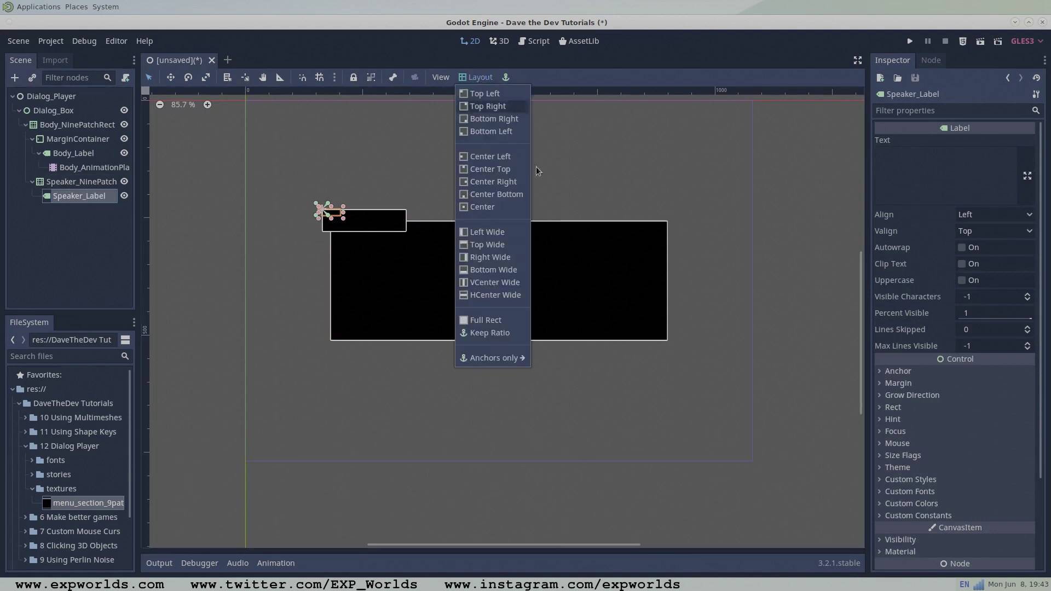
{"action": "left_click", "coordinate": [505, 318]}
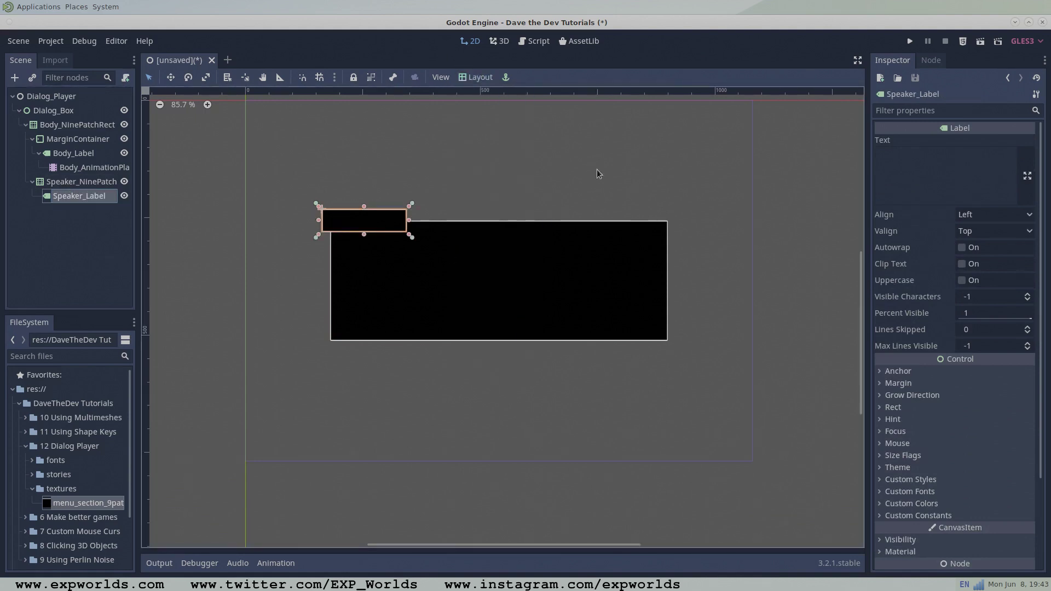
{"action": "left_click", "coordinate": [995, 220]}
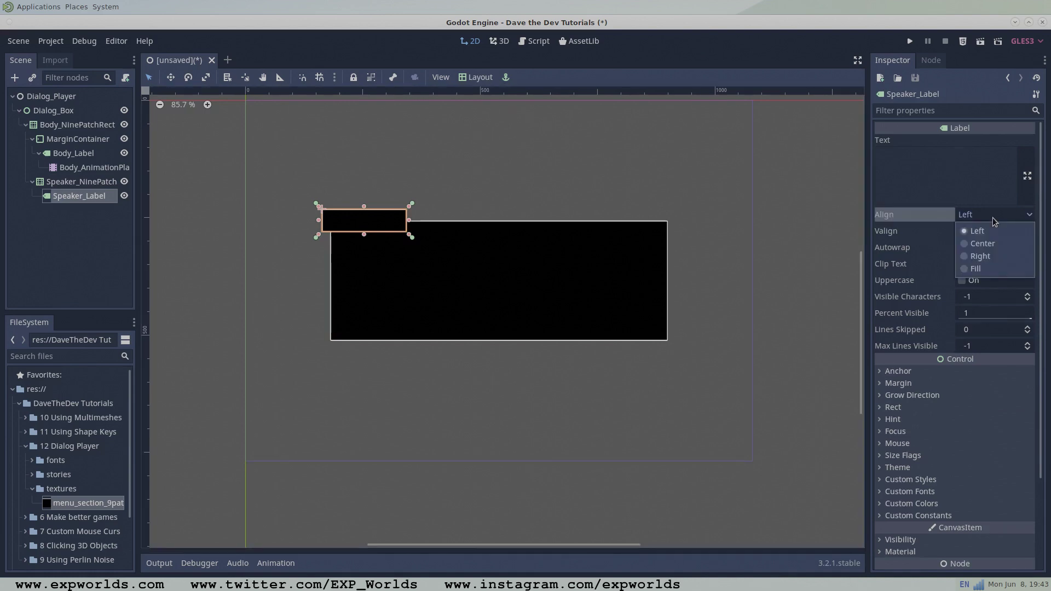
{"action": "left_click", "coordinate": [994, 243]}
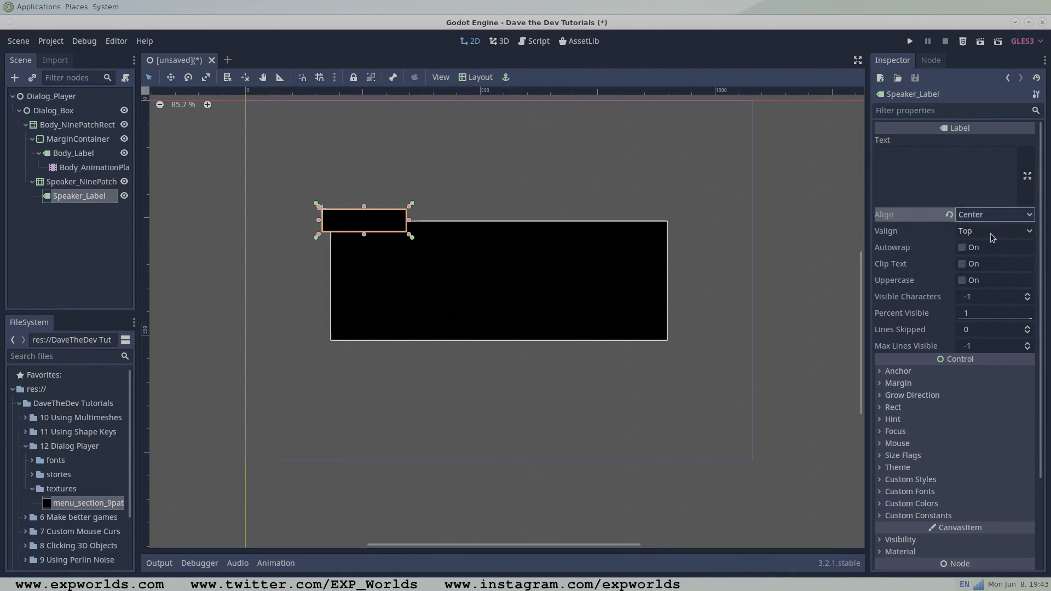
{"action": "left_click", "coordinate": [993, 234]}
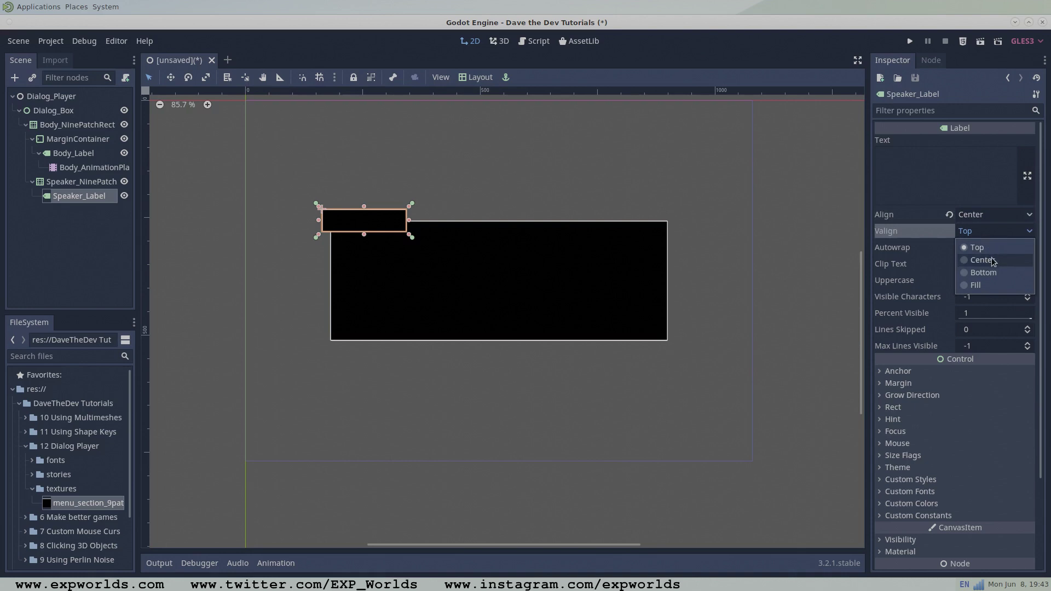
{"action": "left_click", "coordinate": [994, 260]}
{"action": "left_click", "coordinate": [975, 182]}
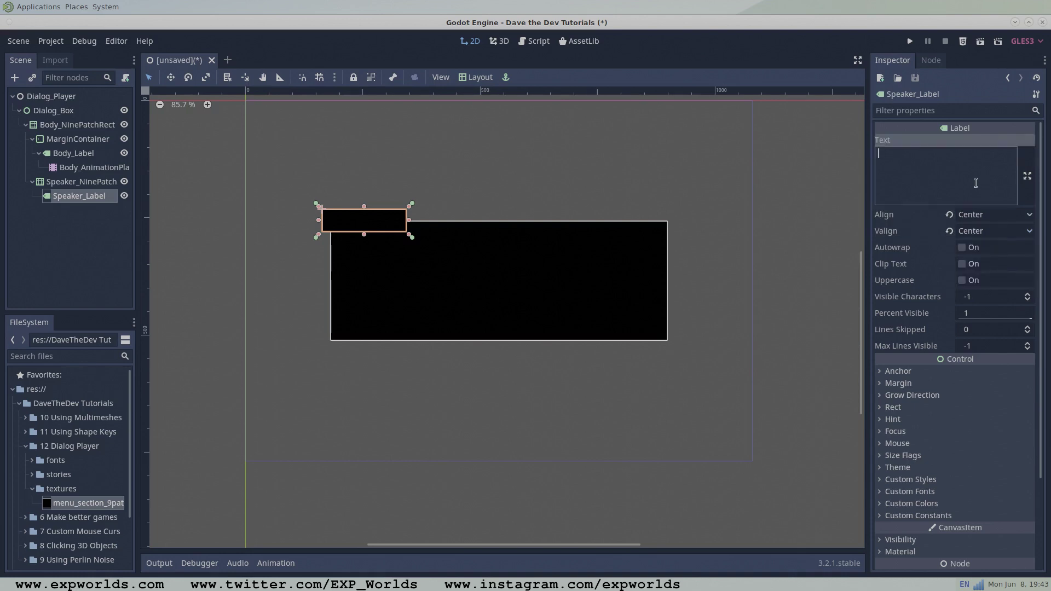
{"action": "type", "text": "Speaker"}
- Add another NinePatchRect under the body panel and anchor it to the bottom-right corner
{"action": "left_click", "coordinate": [60, 125]}
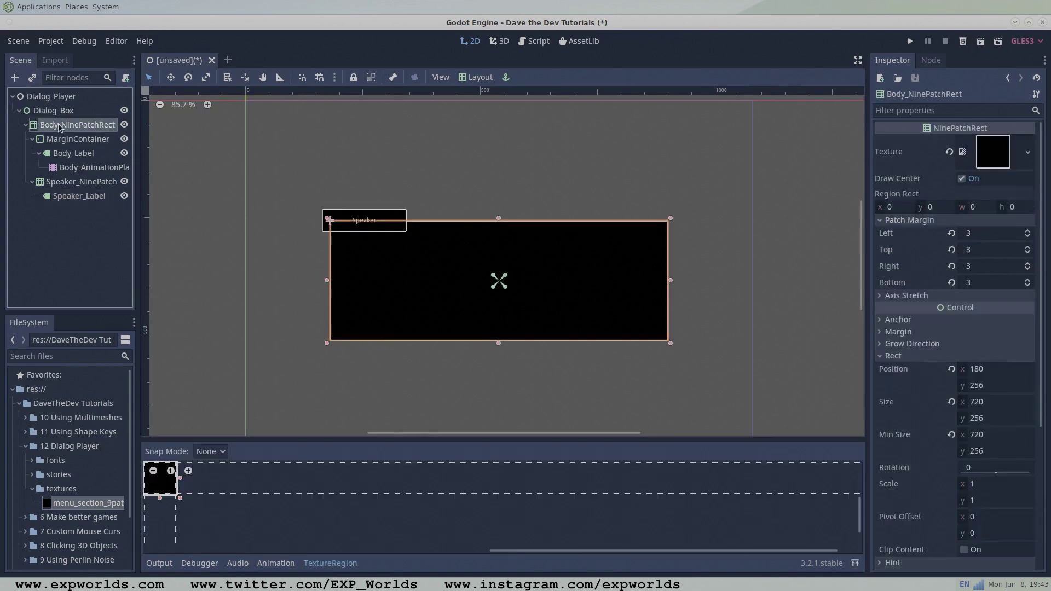
{"action": "left_click", "coordinate": [15, 78]}
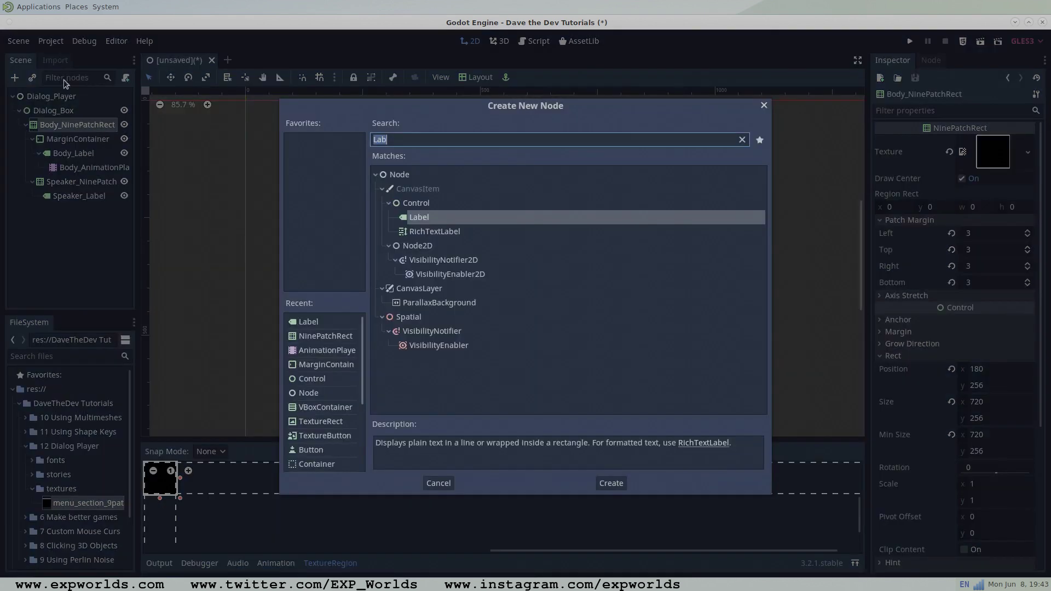
{"action": "type", "text": "Nine"}
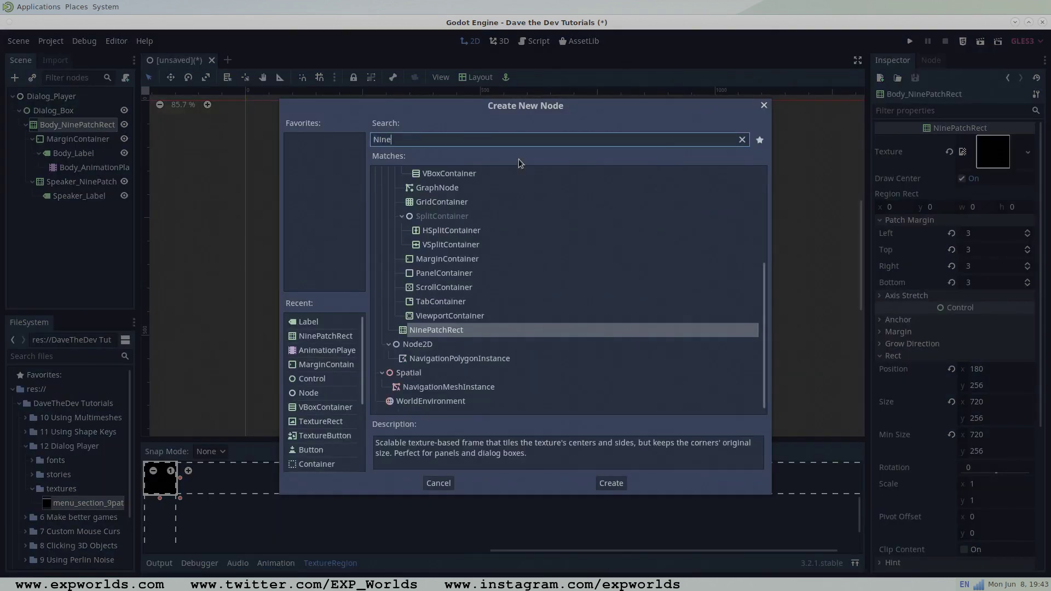
{"action": "double_click", "coordinate": [455, 330]}
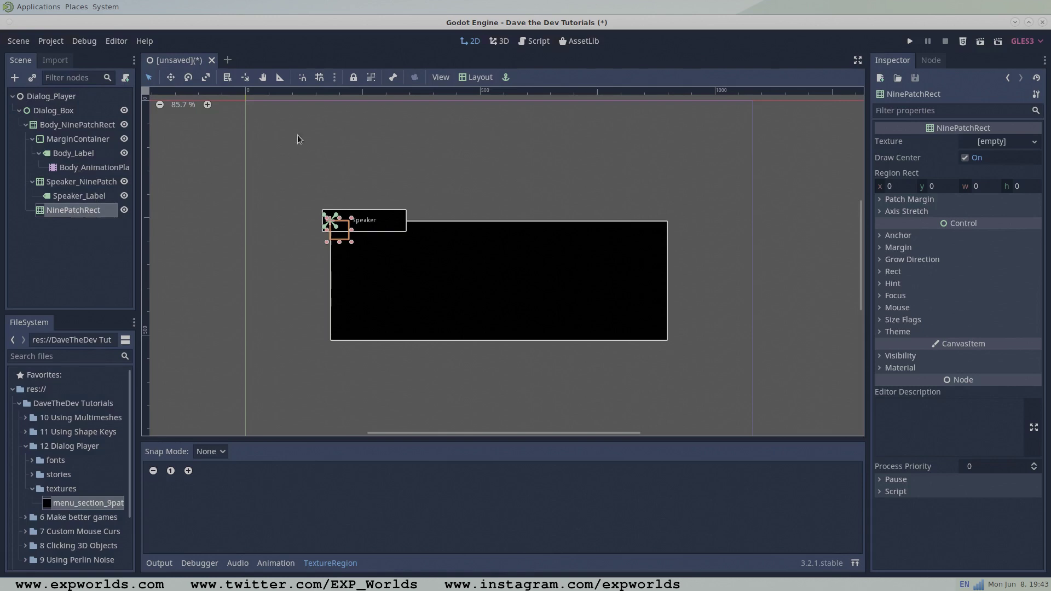
{"action": "left_click", "coordinate": [487, 80]}
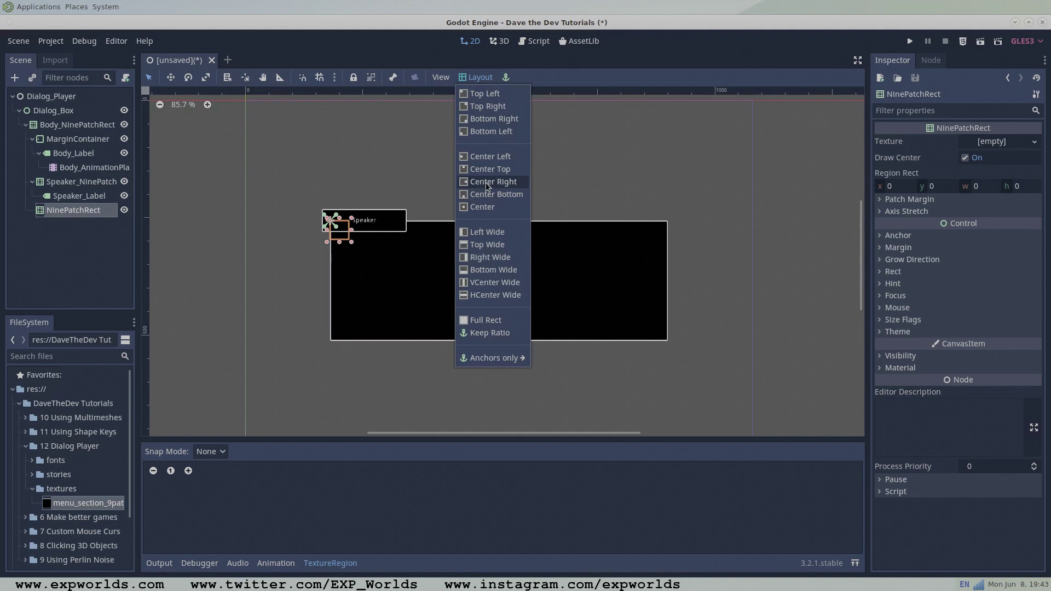
{"action": "left_click", "coordinate": [493, 119]}
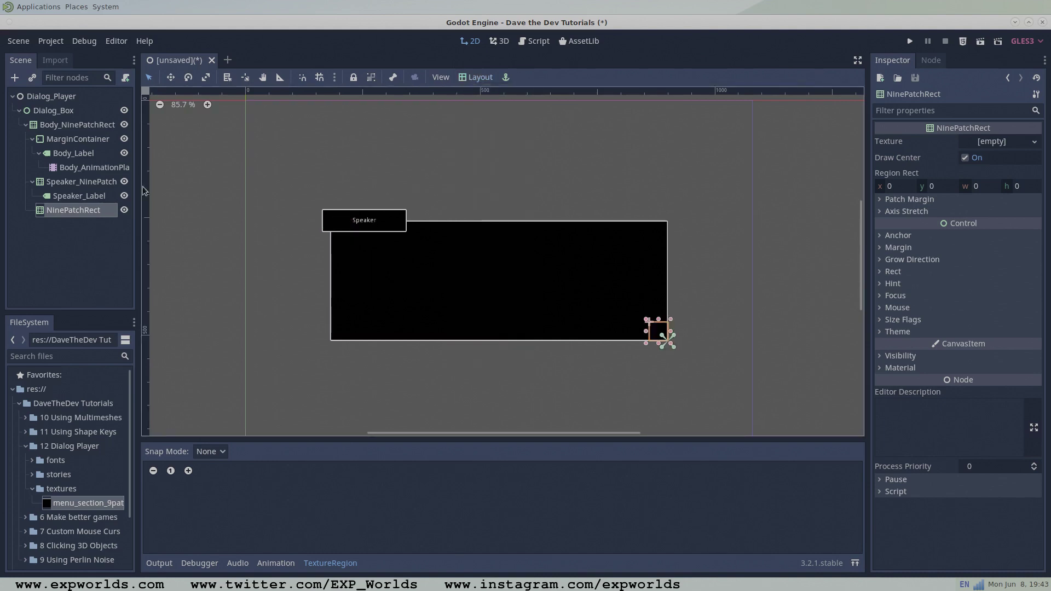
- Set the new panel's minimum size to 256×48
{"action": "left_click", "coordinate": [880, 271]}
{"action": "left_click", "coordinate": [963, 350]}
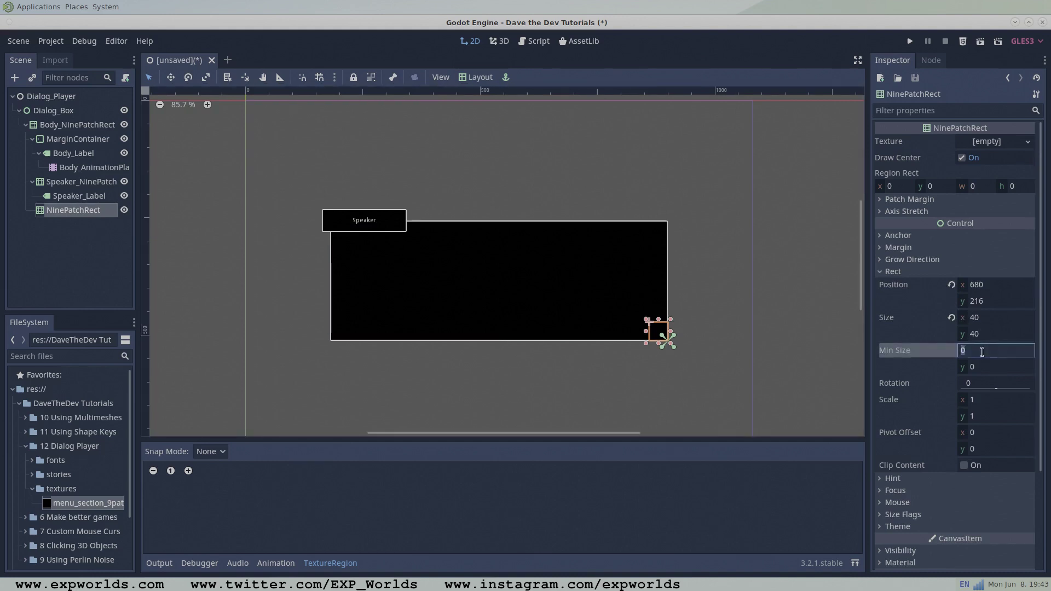
{"action": "type", "text": "256"}
{"action": "key", "text": "Tab"}
{"action": "type", "text": "48"}
{"action": "key", "text": "Return"}
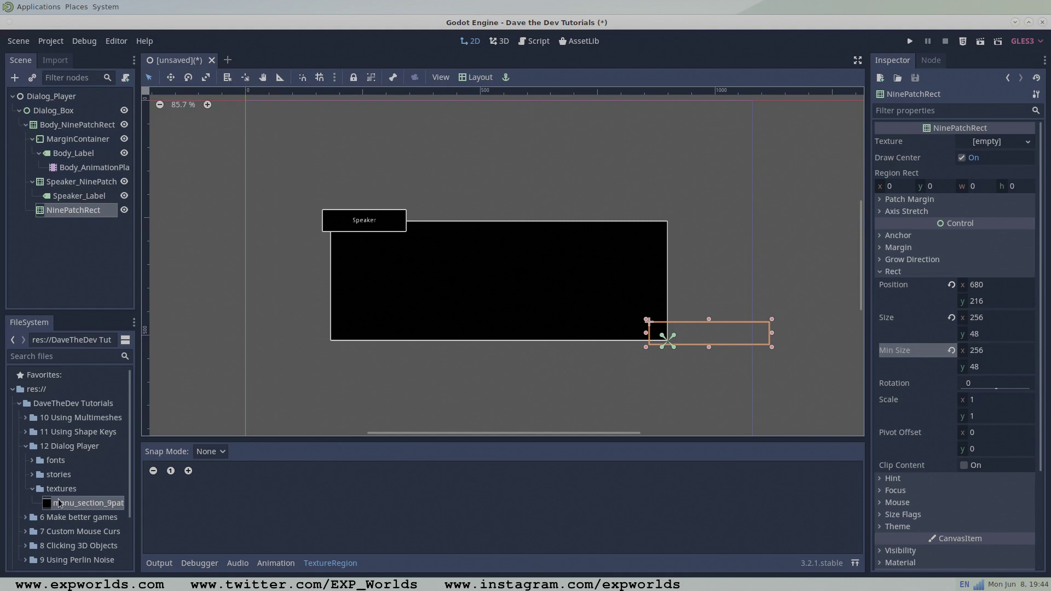
- Use menu_section_9patch as its texture and set all patch margins to 3
{"action": "left_click_drag", "start_coordinate": [87, 503], "coordinate": [988, 138]}
{"action": "left_click", "coordinate": [881, 219]}
{"action": "left_click", "coordinate": [988, 233]}
{"action": "type", "text": "3"}
{"action": "key", "text": "Tab"}
{"action": "type", "text": "3"}
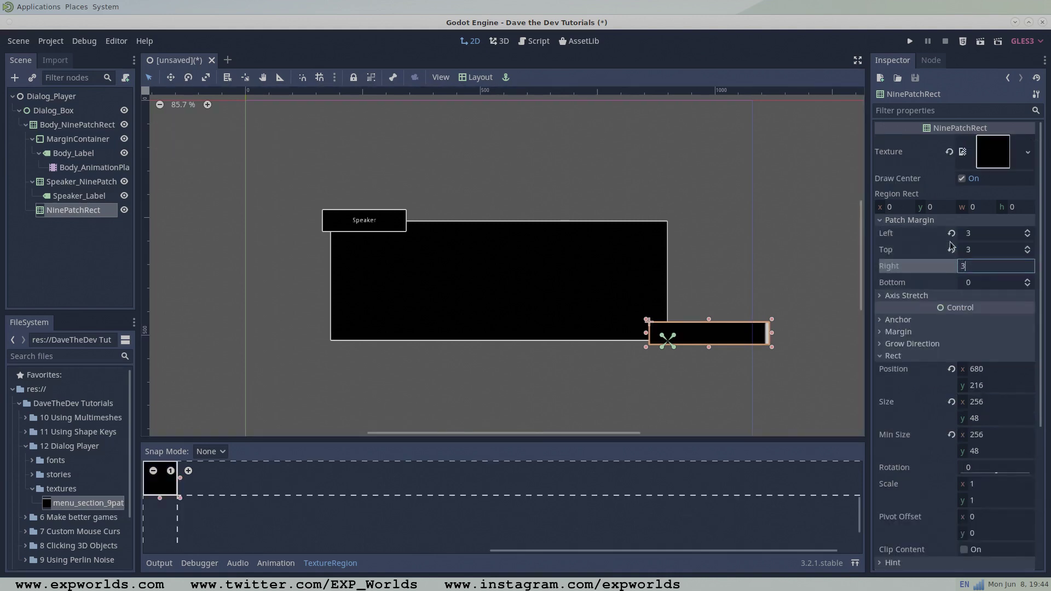
{"action": "key", "text": "Tab"}
{"action": "type", "text": "33"}
{"action": "key", "text": "Return"}
- Rename the box SpaceBar_NinePatchRect and add a child Label
{"action": "left_click", "coordinate": [80, 213]}
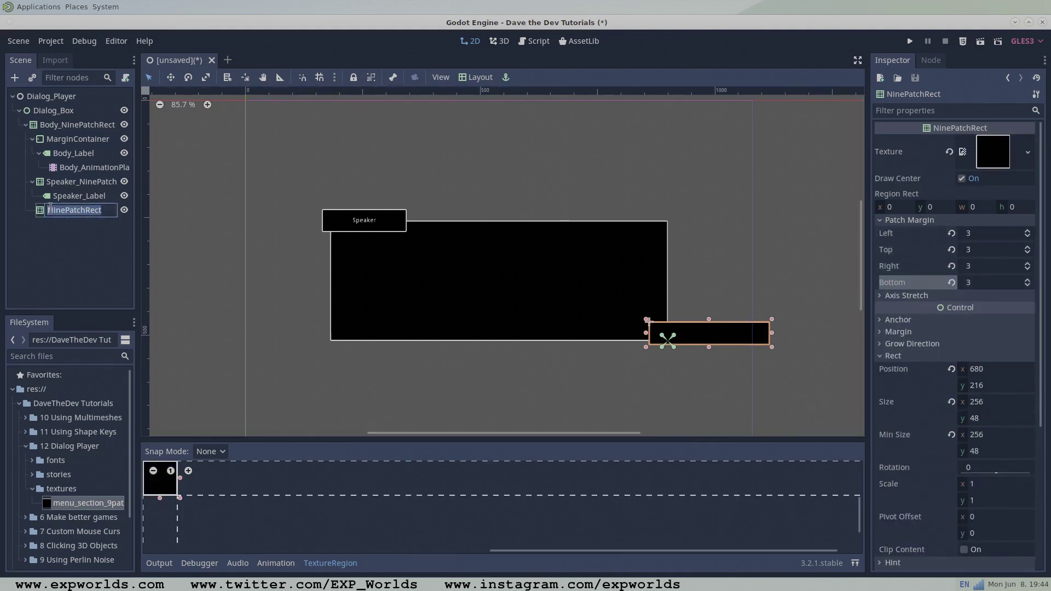
{"action": "type", "text": "SpaceBar_"}
{"action": "key", "text": "Return"}
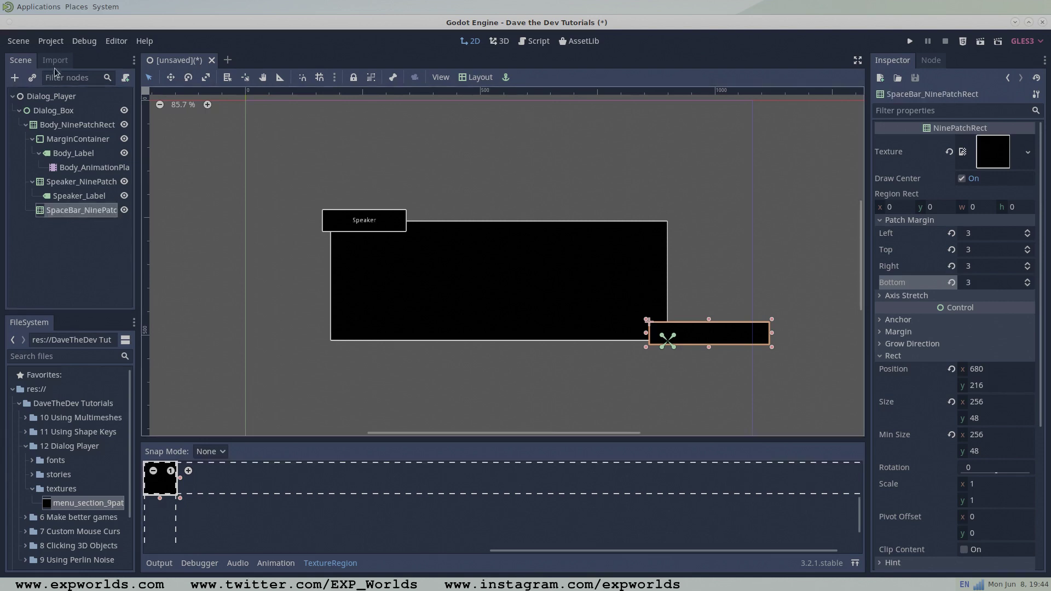
{"action": "left_click", "coordinate": [17, 80]}
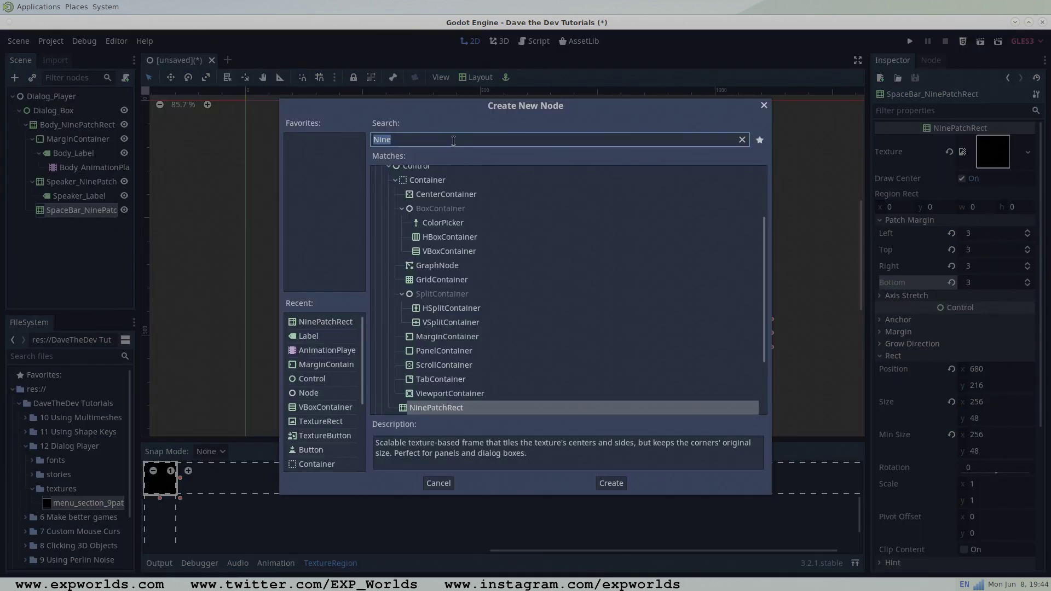
{"action": "type", "text": "Label"}
{"action": "key", "text": "Return"}
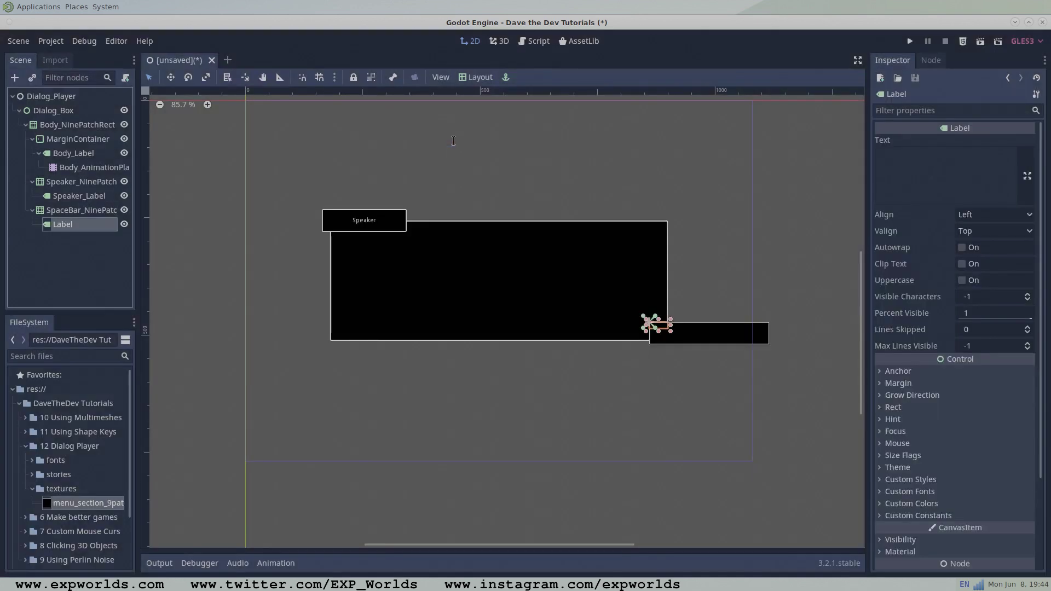
- Make the label full rect with text 'Press Spacebar', centred horizontally and vertically
{"action": "left_click", "coordinate": [484, 78]}
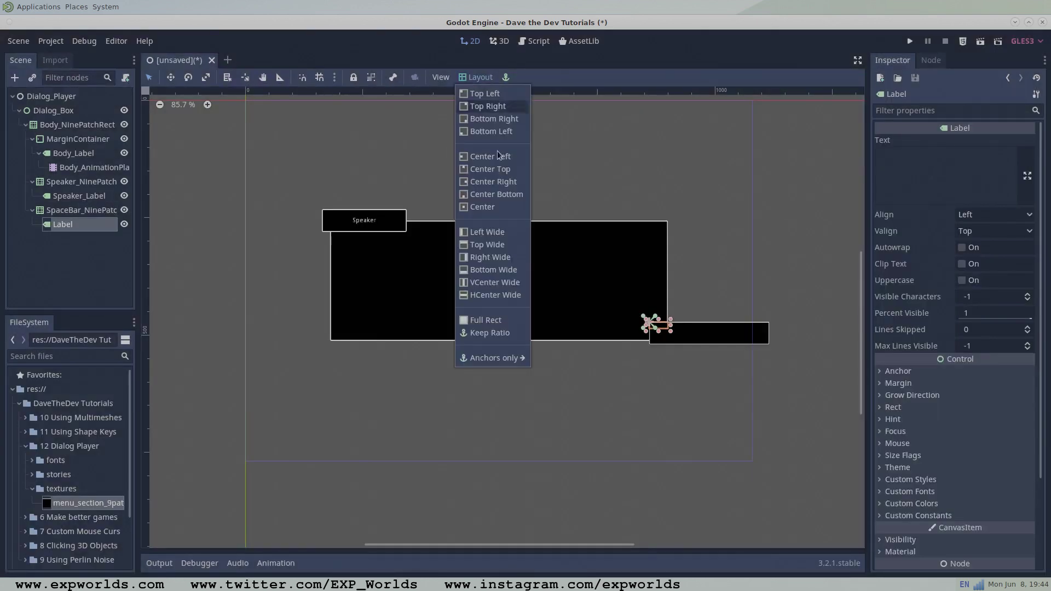
{"action": "left_click", "coordinate": [495, 316]}
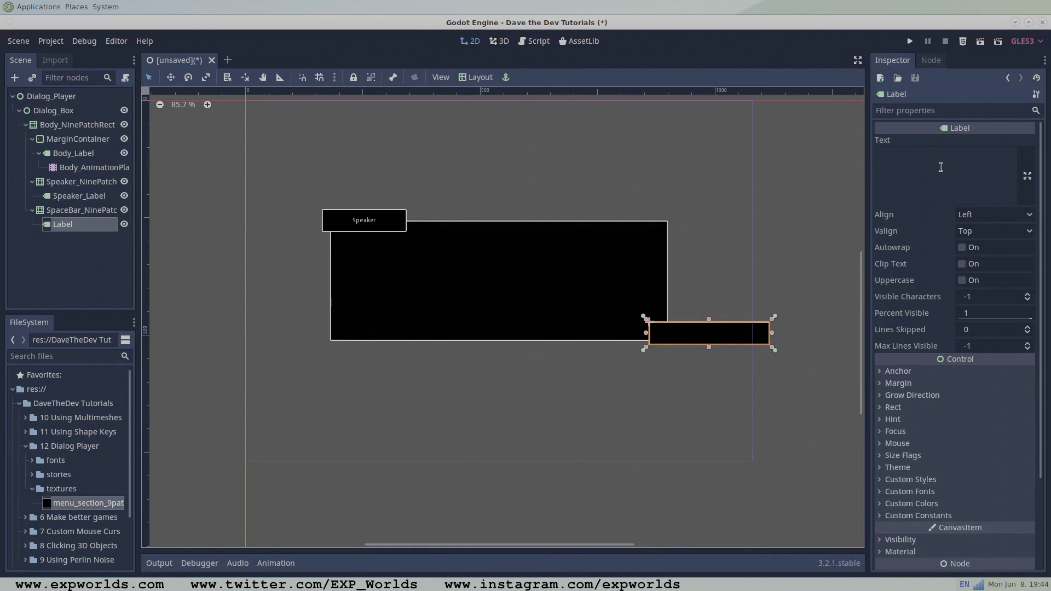
{"action": "left_click", "coordinate": [940, 167]}
{"action": "type", "text": "Press Spacebar"}
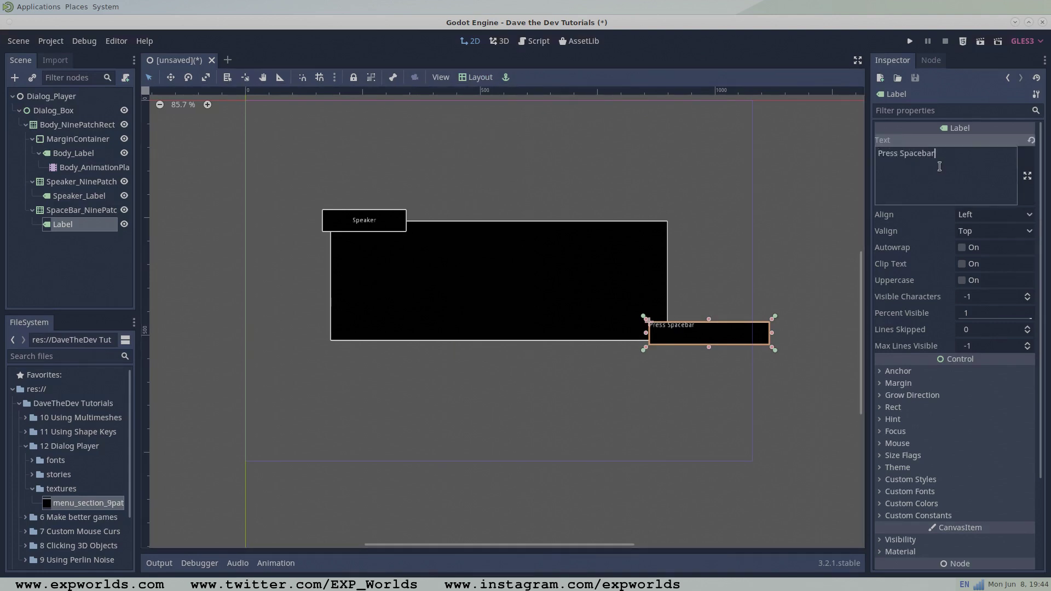
{"action": "left_click", "coordinate": [993, 214]}
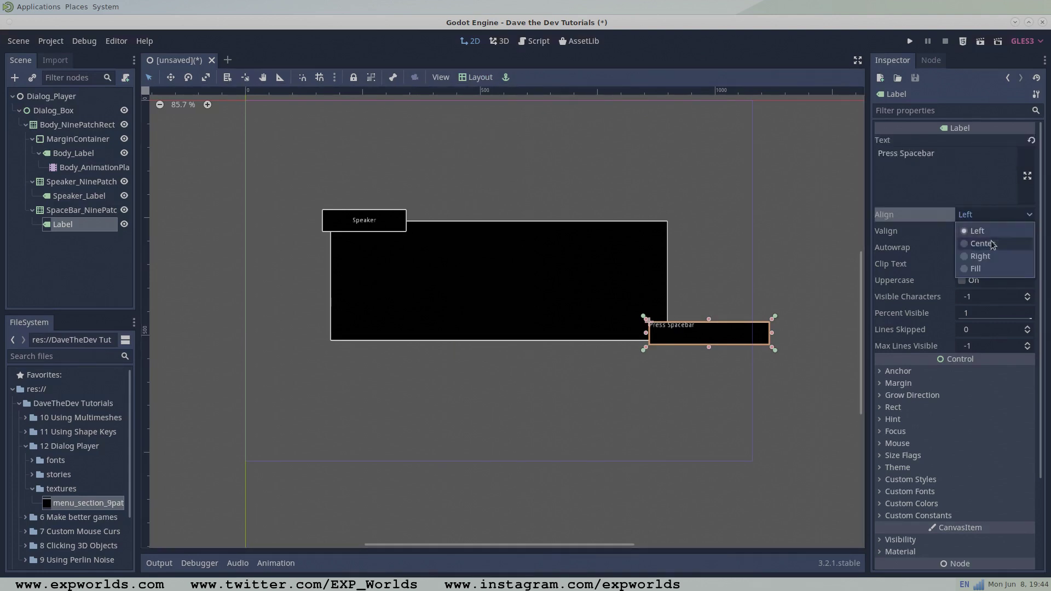
{"action": "left_click", "coordinate": [986, 243]}
{"action": "left_click", "coordinate": [991, 232]}
{"action": "left_click", "coordinate": [986, 261]}
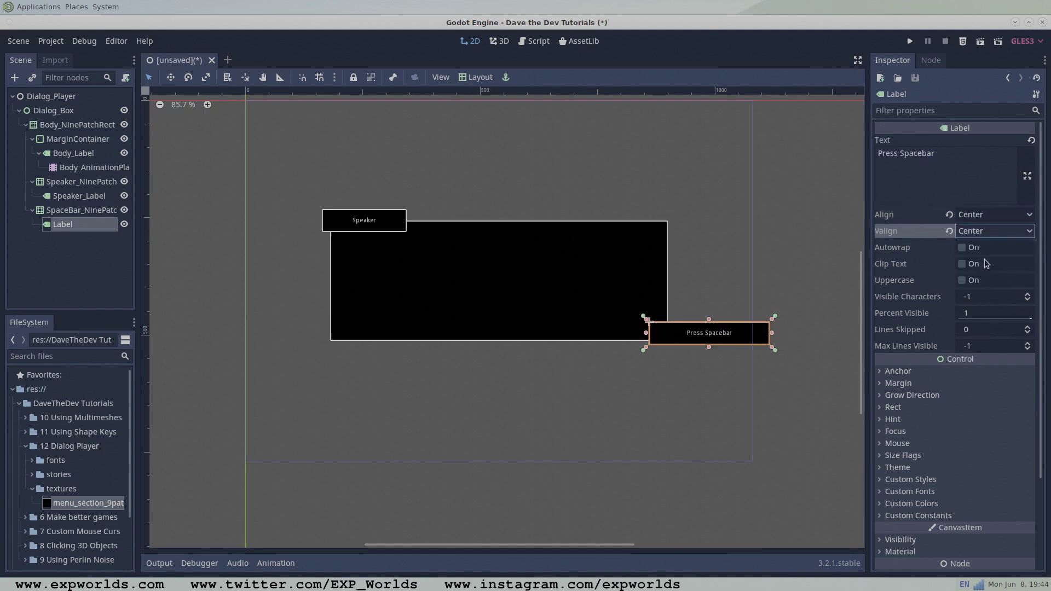
- Move the SpaceBar_NinePatchRect box left onto the dialog's lower edge
{"action": "left_click", "coordinate": [170, 77]}
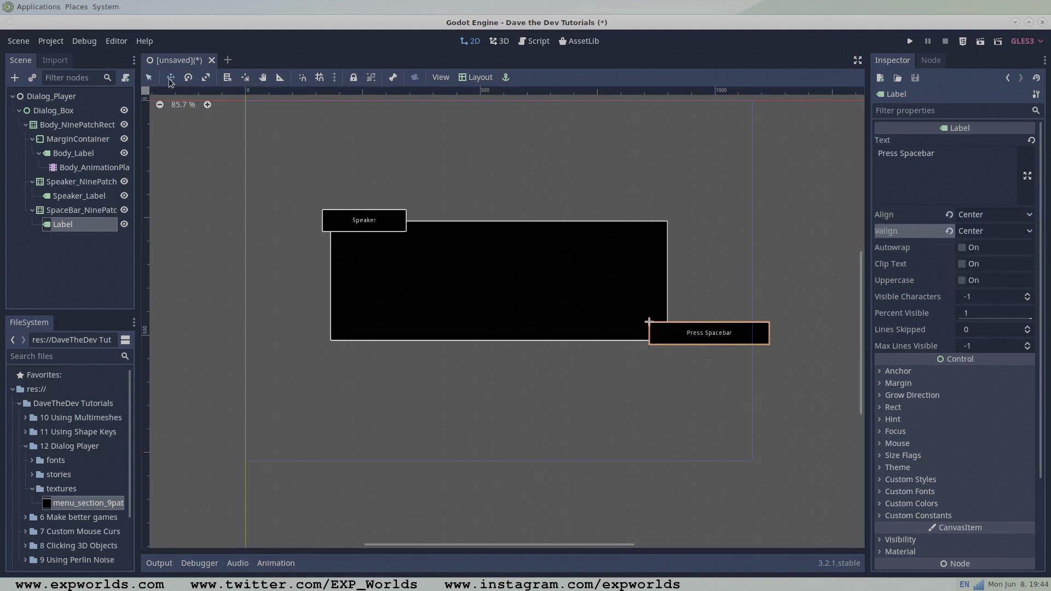
{"action": "left_click_drag", "start_coordinate": [714, 336], "coordinate": [652, 336]}
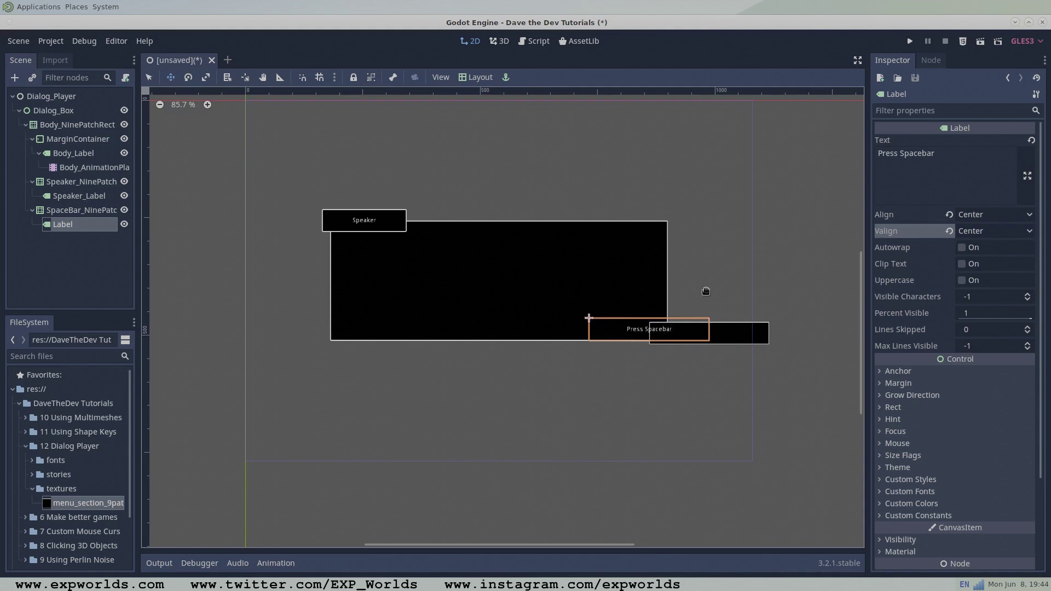
{"action": "key", "text": "ctrl+z"}
{"action": "left_click", "coordinate": [82, 211]}
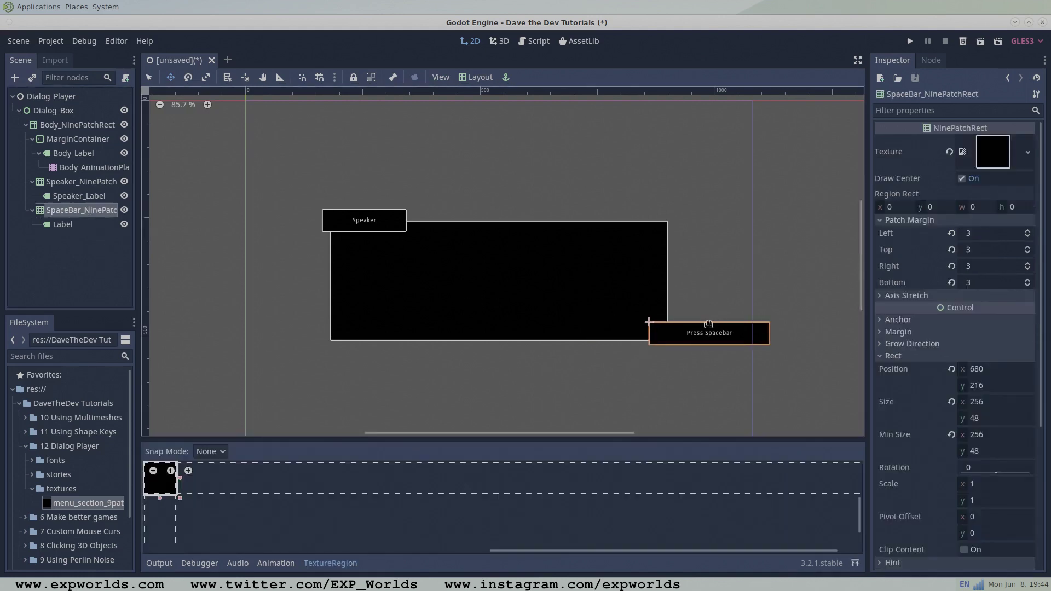
{"action": "left_click_drag", "start_coordinate": [701, 325], "coordinate": [619, 325]}
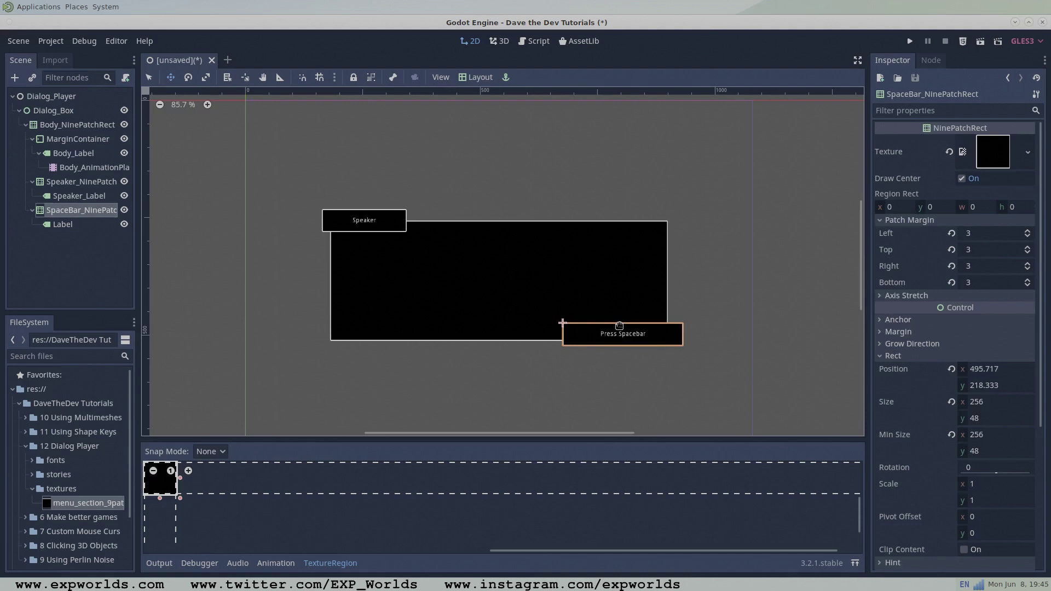
{"action": "left_click", "coordinate": [62, 225]}
{"action": "left_click", "coordinate": [71, 213]}
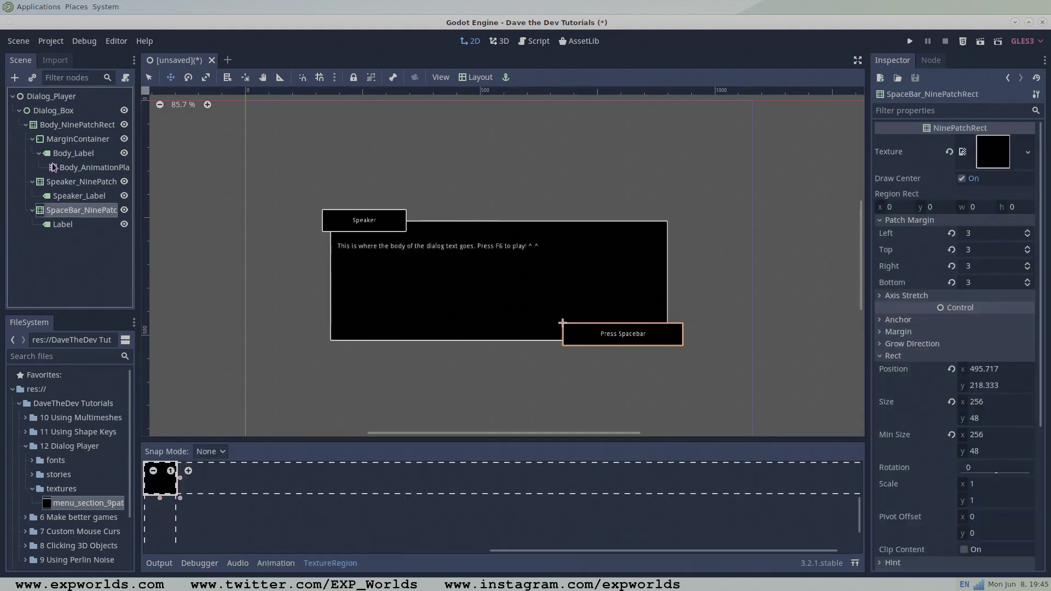
- Add an AnimationPlayer child under SpaceBar_NinePatchRect
{"action": "left_click", "coordinate": [15, 78]}
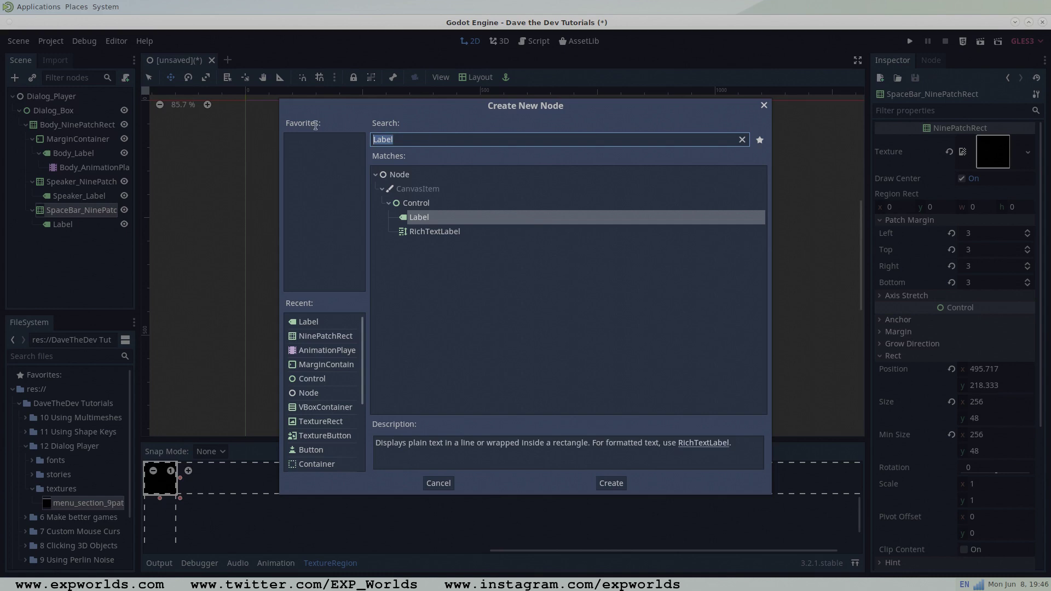
{"action": "type", "text": "Anime"}
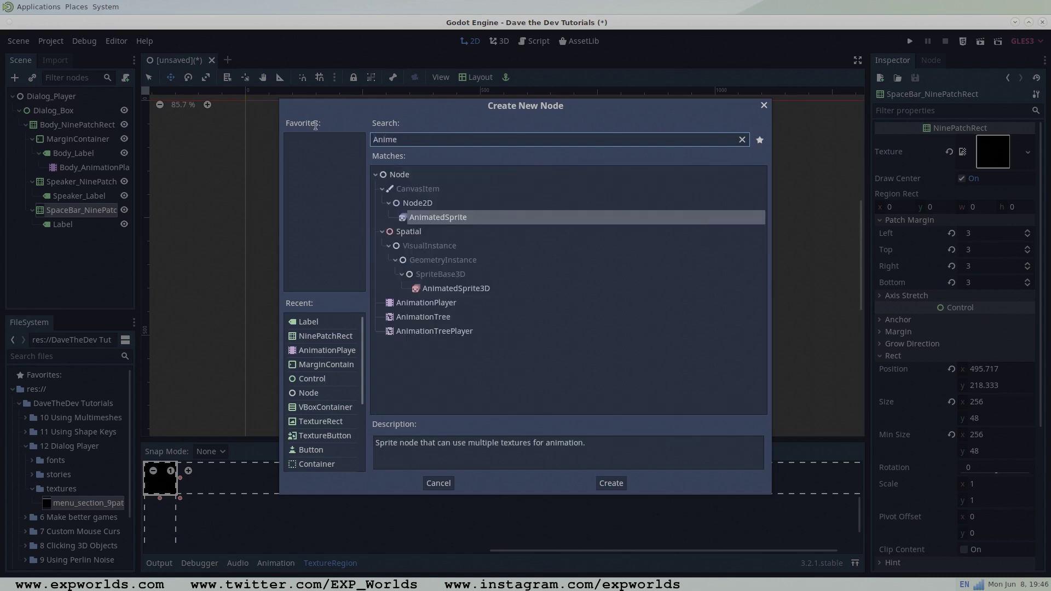
{"action": "double_click", "coordinate": [438, 307]}
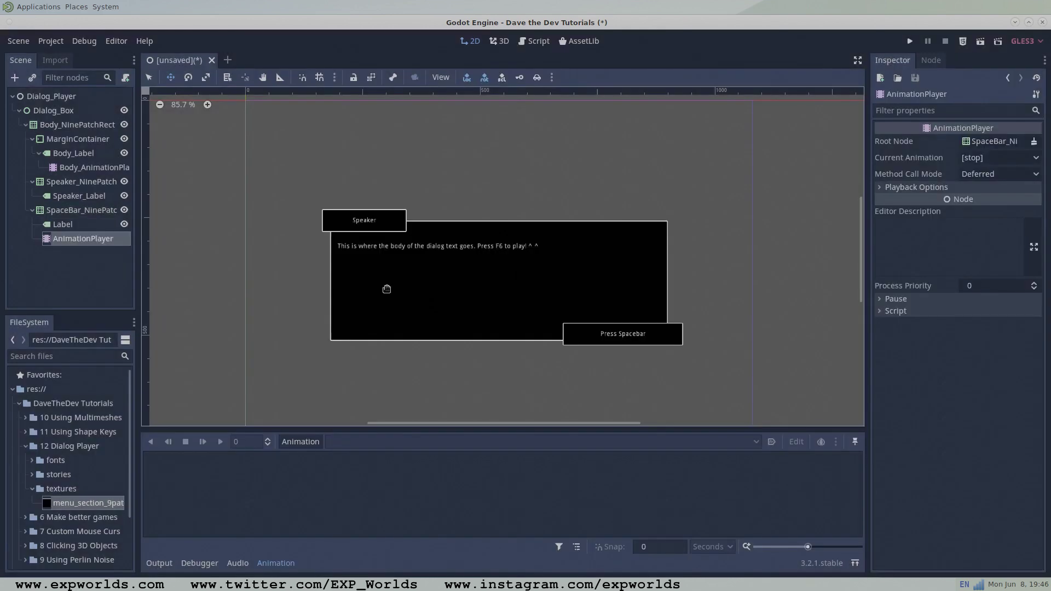
- Rename the Label to SpaceBar_Label and widen the Scene dock
{"action": "double_click", "coordinate": [68, 227]}
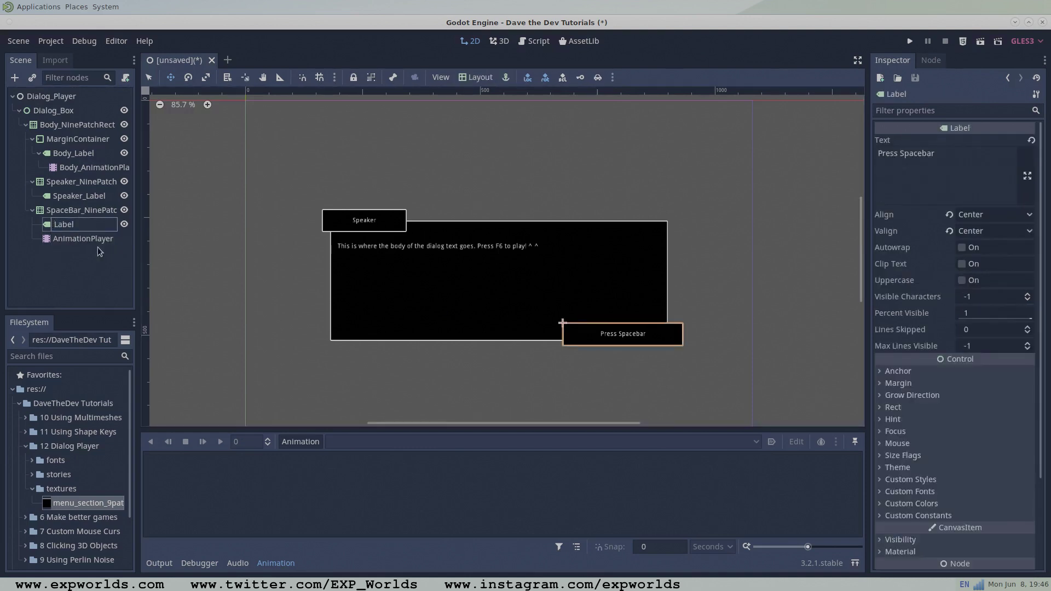
{"action": "type", "text": "SpaceBar_"}
{"action": "key", "text": "Return"}
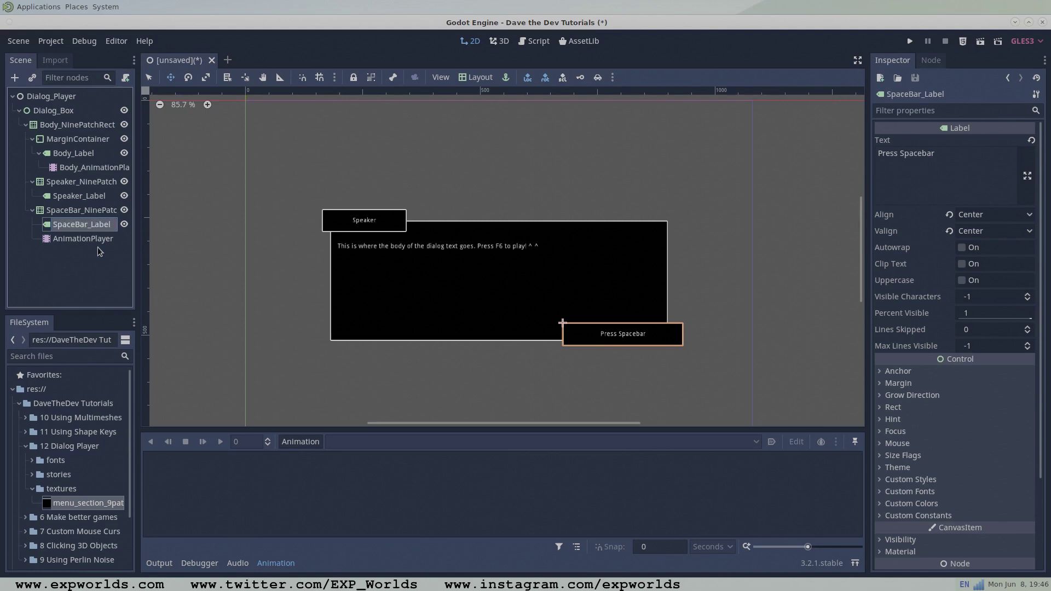
{"action": "left_click", "coordinate": [82, 238]}
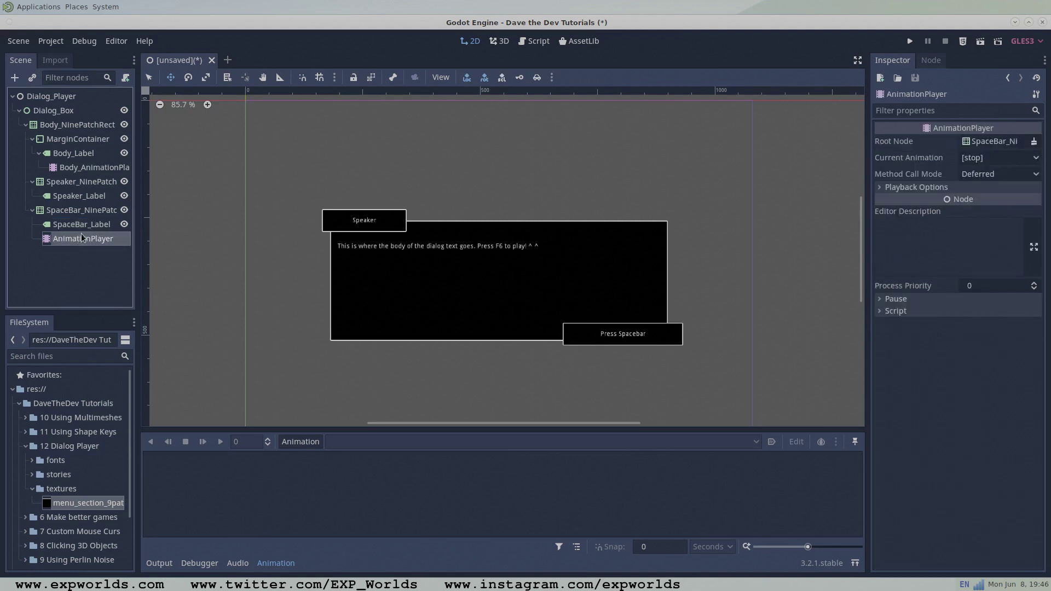
{"action": "left_click", "coordinate": [77, 224]}
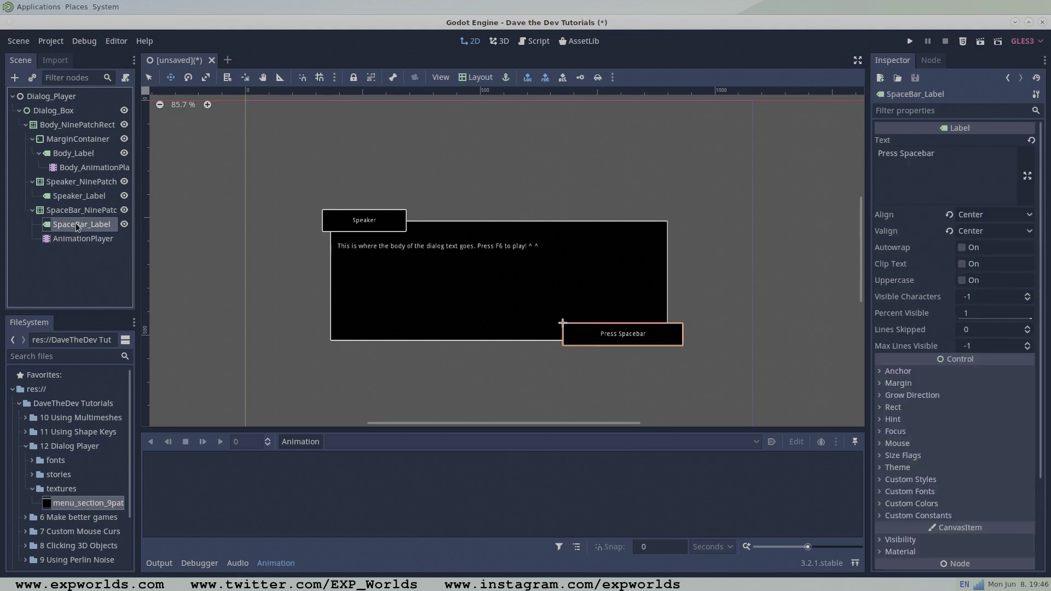
{"action": "left_click", "coordinate": [69, 251]}
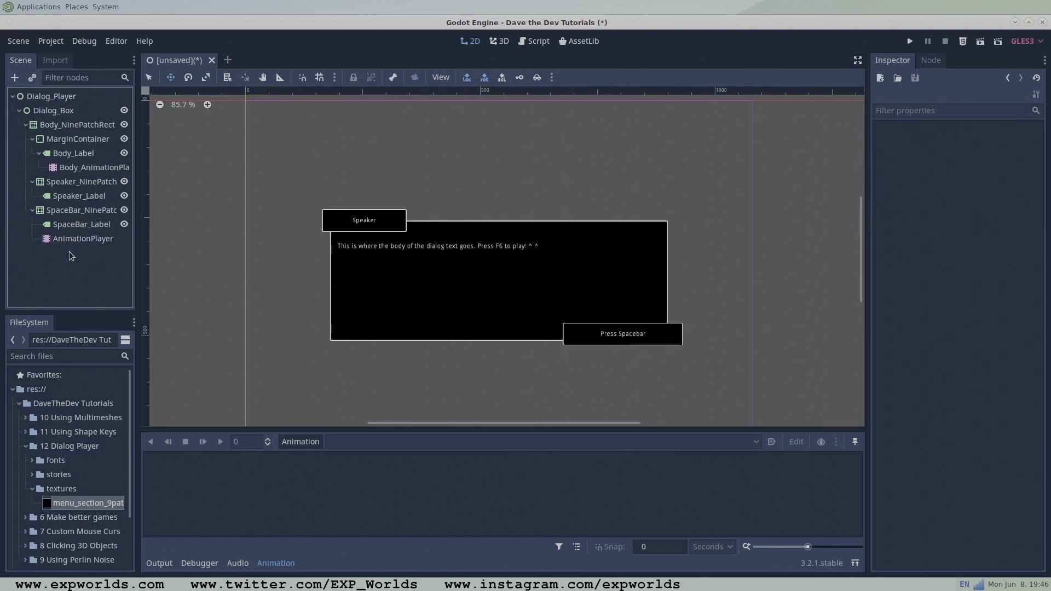
{"action": "left_click_drag", "start_coordinate": [137, 249], "coordinate": [157, 246]}
{"action": "scroll", "coordinate": [364, 245], "scroll_direction": "down", "scroll_amount": 3}
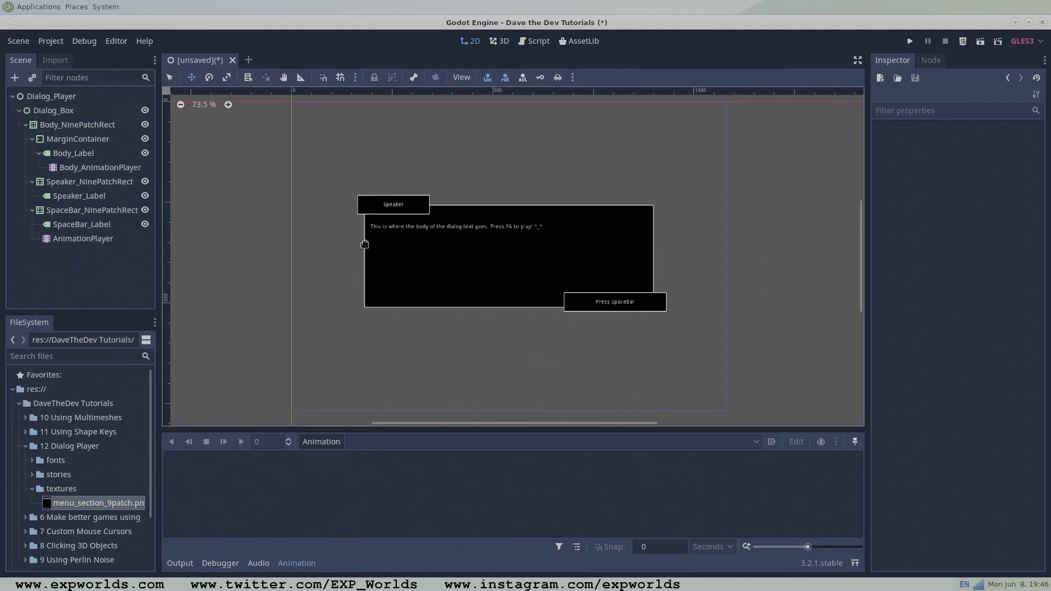
- Give Body_Label a new DynamicFont under Custom Fonts
{"action": "left_click", "coordinate": [82, 154]}
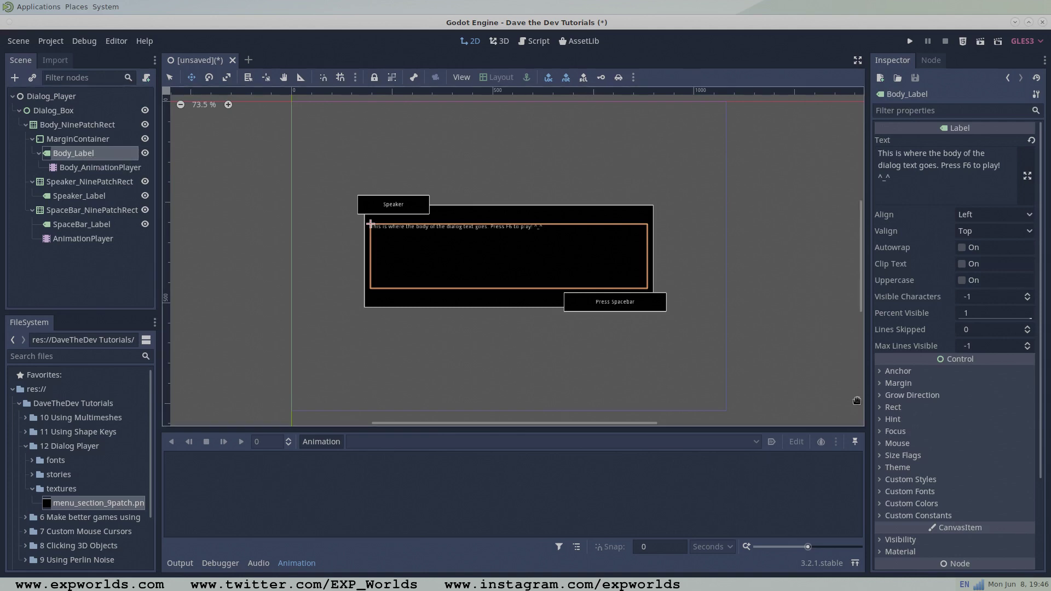
{"action": "left_click", "coordinate": [880, 492]}
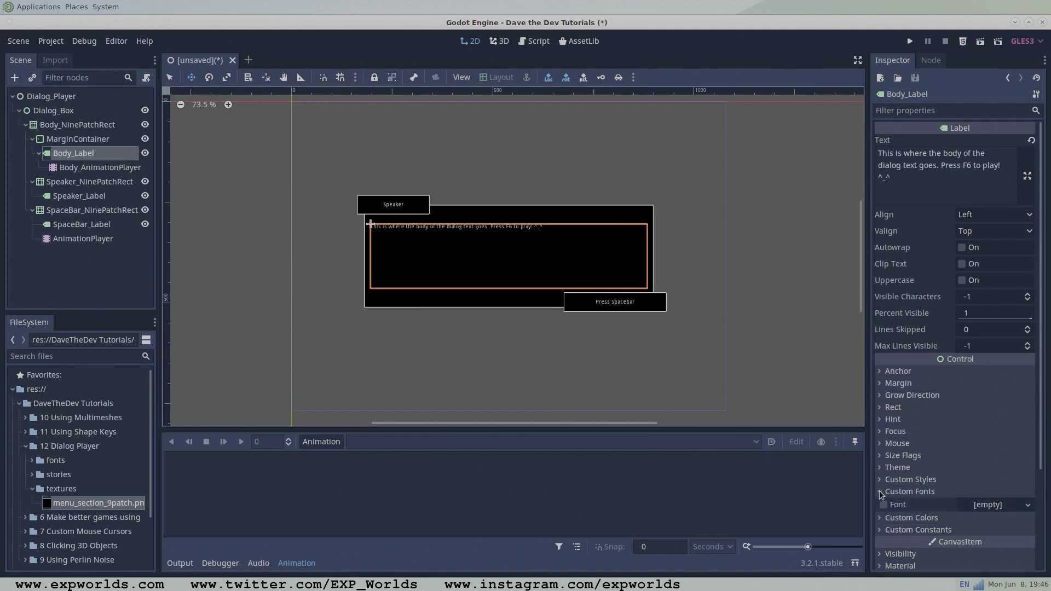
{"action": "left_click", "coordinate": [992, 506]}
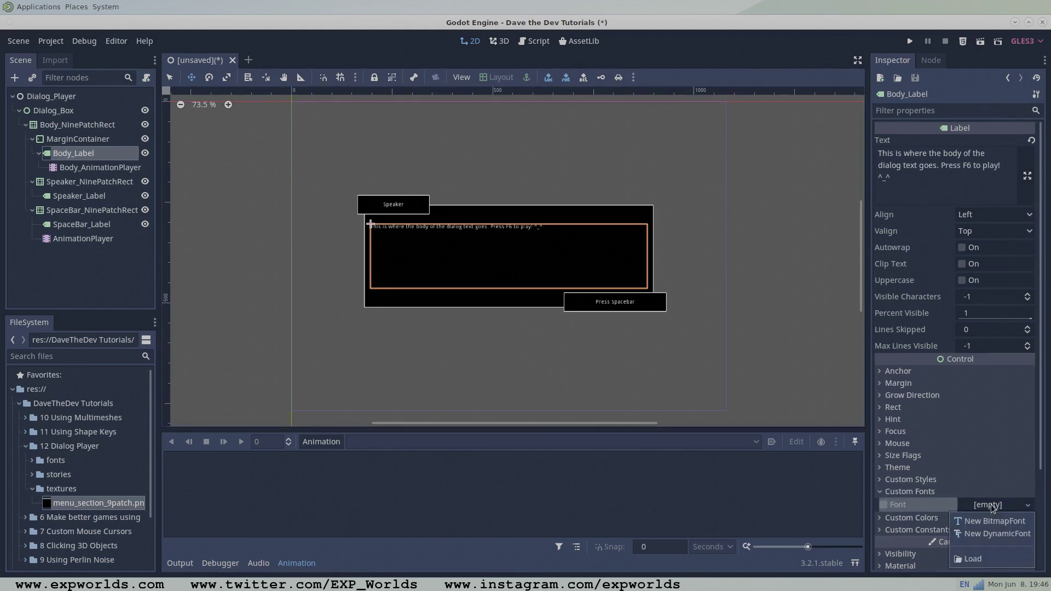
{"action": "left_click", "coordinate": [995, 534]}
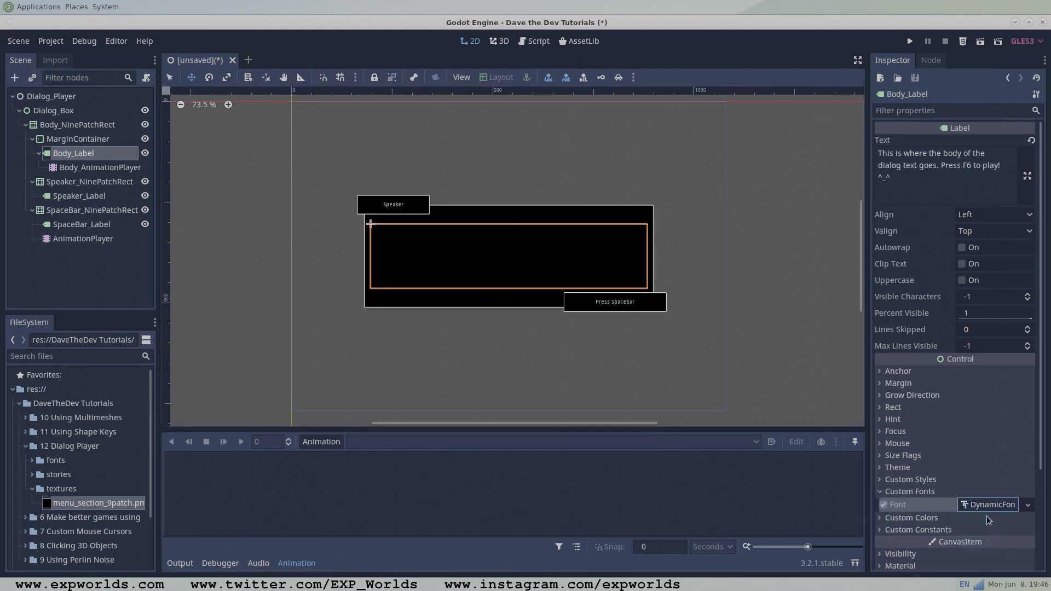
{"action": "left_click", "coordinate": [989, 504]}
{"action": "scroll", "coordinate": [980, 481], "scroll_direction": "down", "scroll_amount": 3}
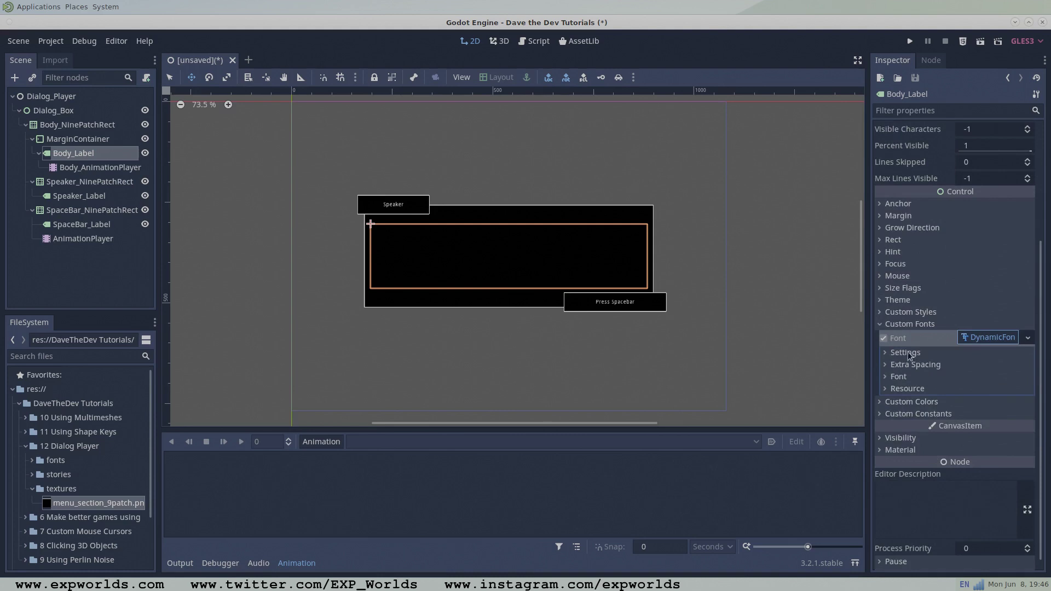
- Load Cave-Story.ttf as the font data and set the font size to 36
{"action": "left_click", "coordinate": [890, 378]}
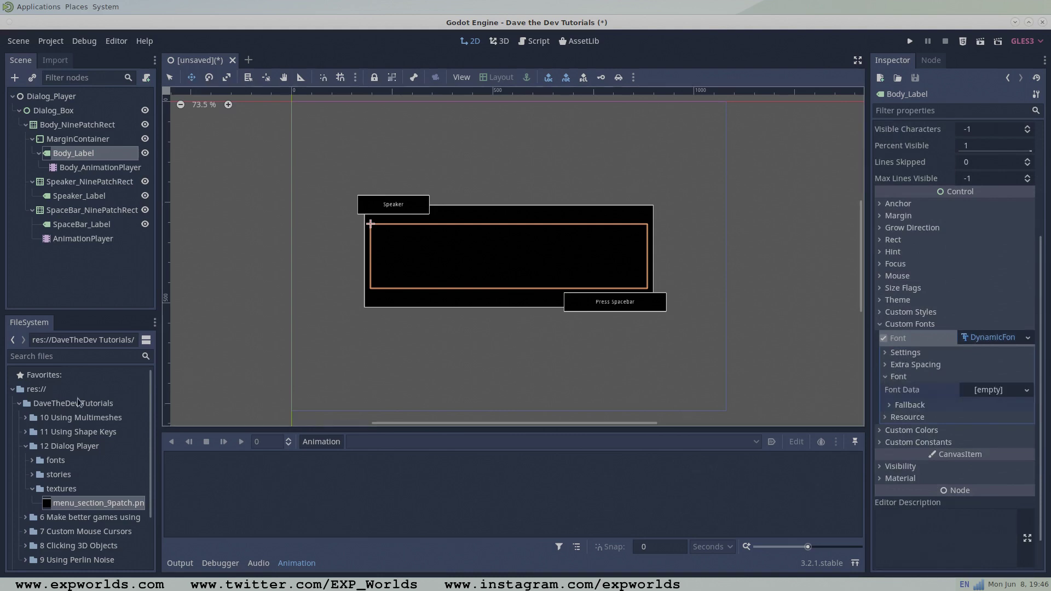
{"action": "left_click", "coordinate": [32, 461]}
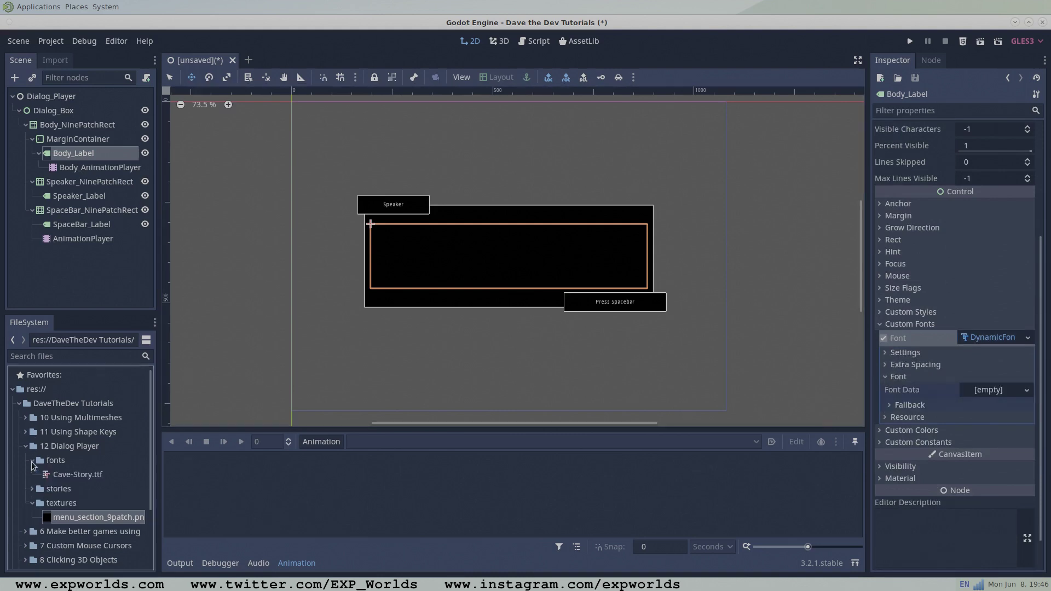
{"action": "left_click", "coordinate": [58, 476]}
{"action": "left_click_drag", "start_coordinate": [61, 478], "coordinate": [986, 390]}
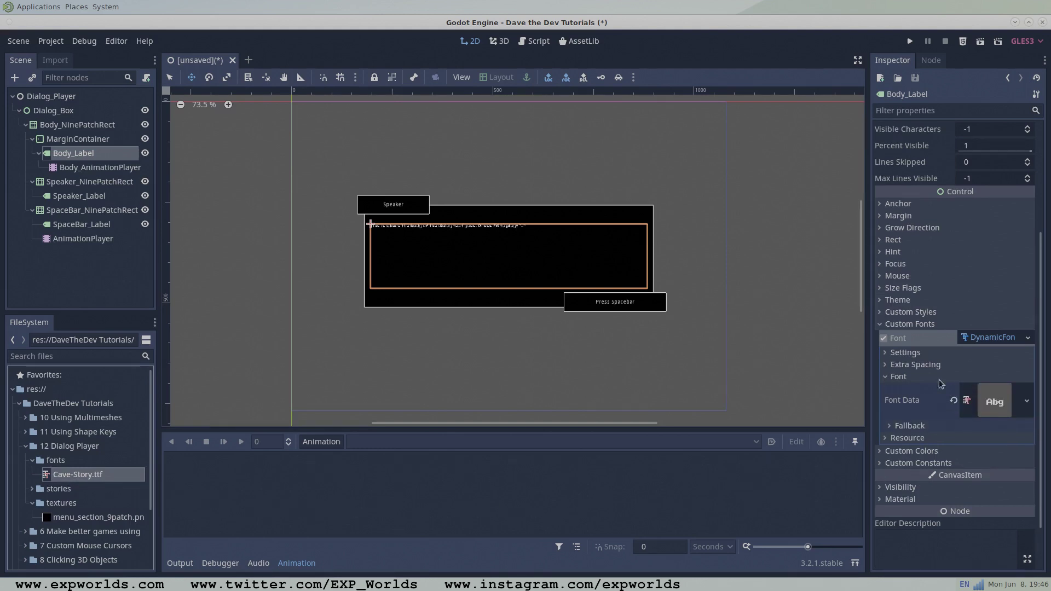
{"action": "left_click", "coordinate": [885, 376]}
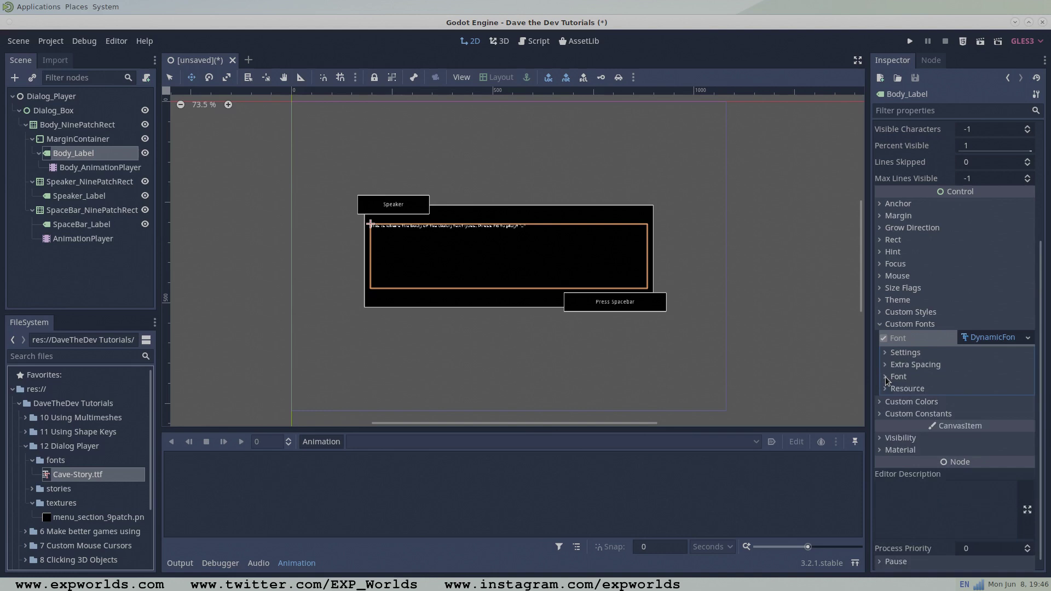
{"action": "left_click", "coordinate": [887, 353]}
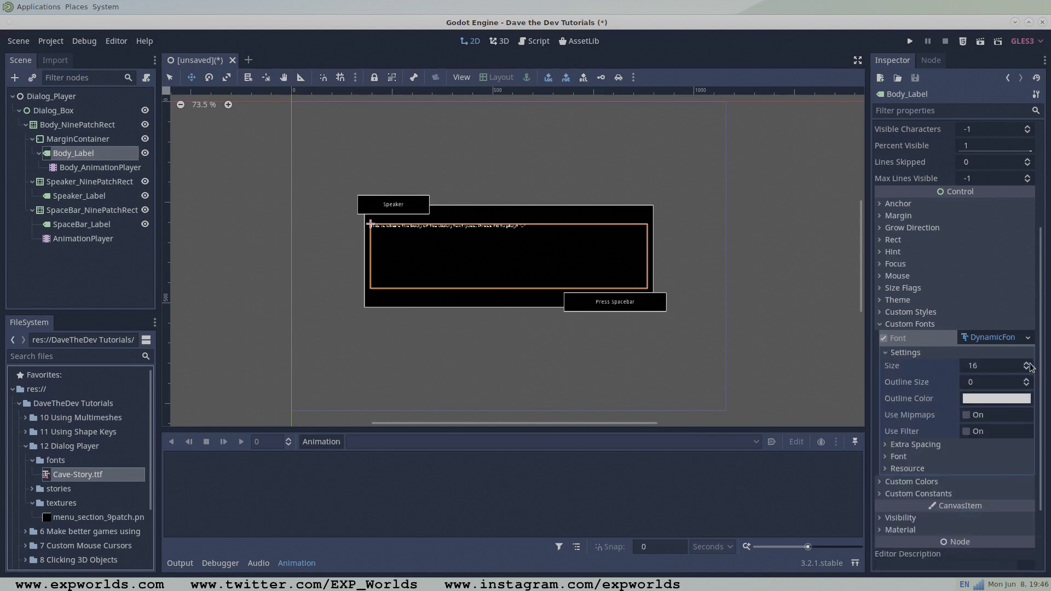
{"action": "scroll", "coordinate": [1028, 365], "scroll_direction": "up", "scroll_amount": 10}
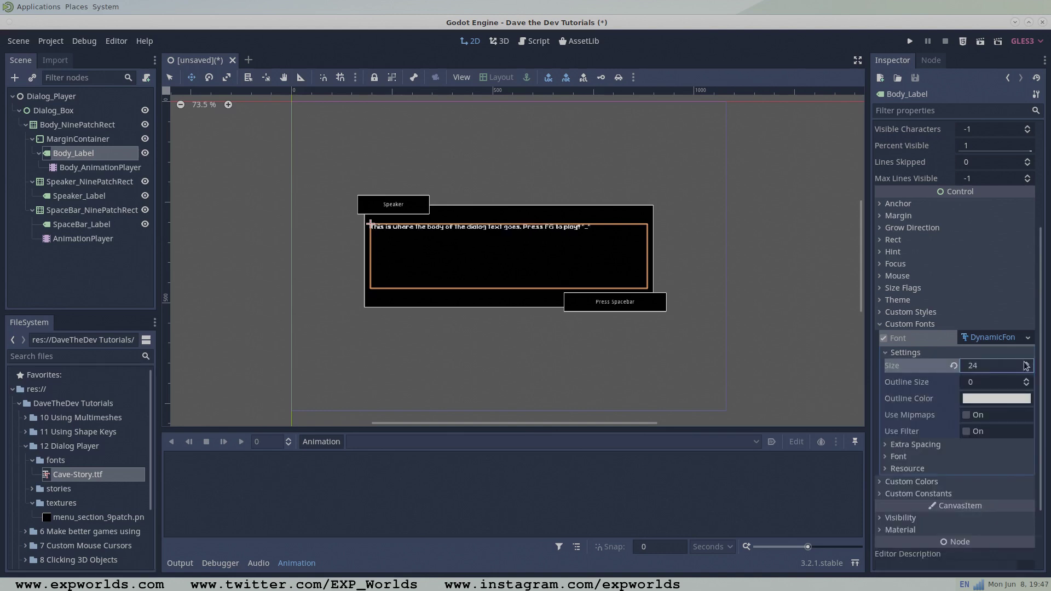
{"action": "scroll", "coordinate": [1025, 365], "scroll_direction": "up", "scroll_amount": 7}
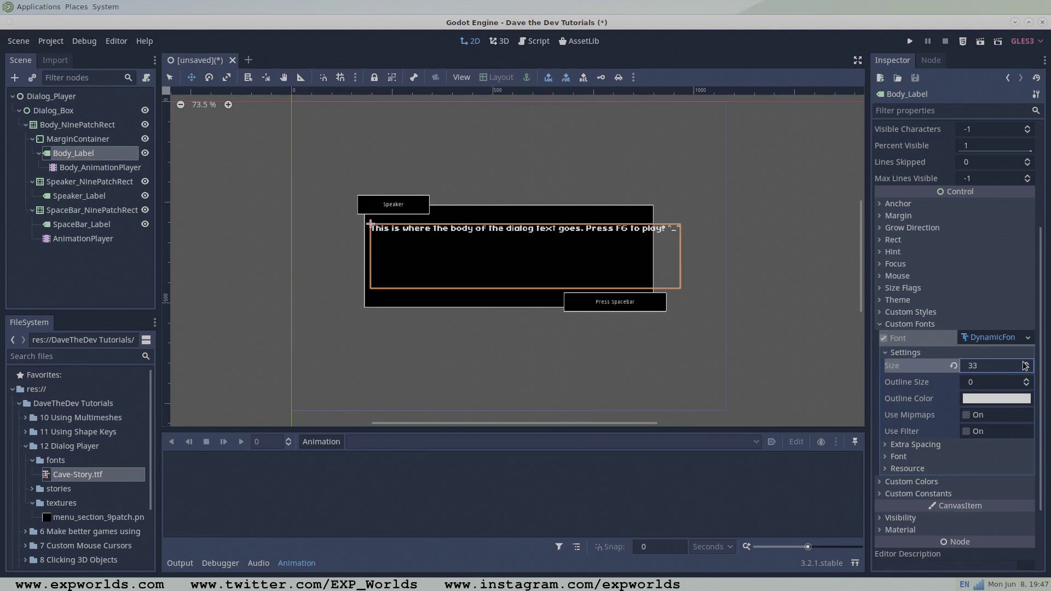
{"action": "scroll", "coordinate": [1025, 366], "scroll_direction": "up", "scroll_amount": 3}
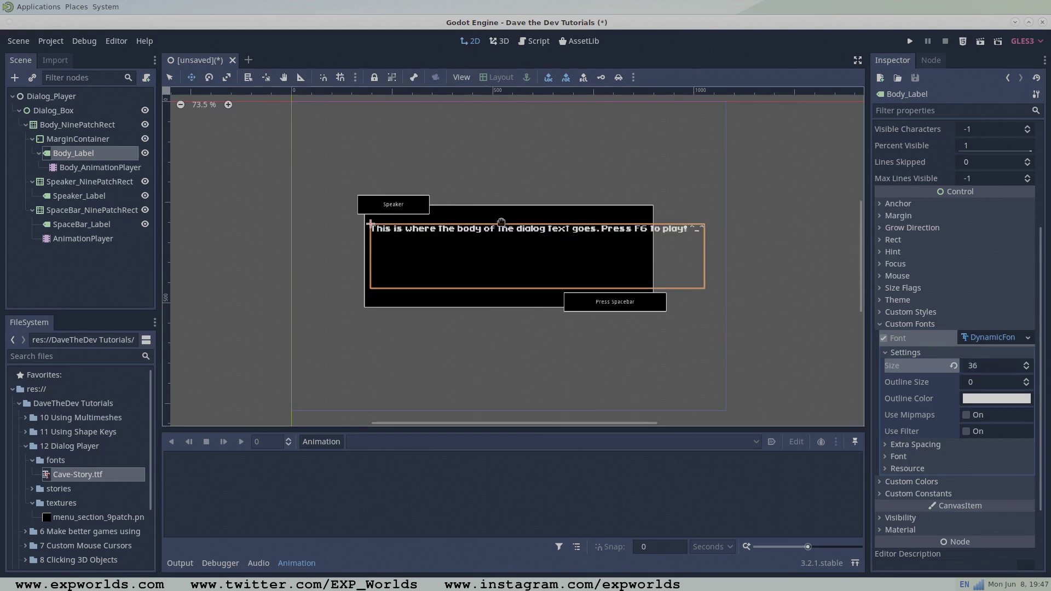
- Give SpaceBar_Label a new Cave-Story.ttf DynamicFont at size 38
{"action": "left_click", "coordinate": [81, 224]}
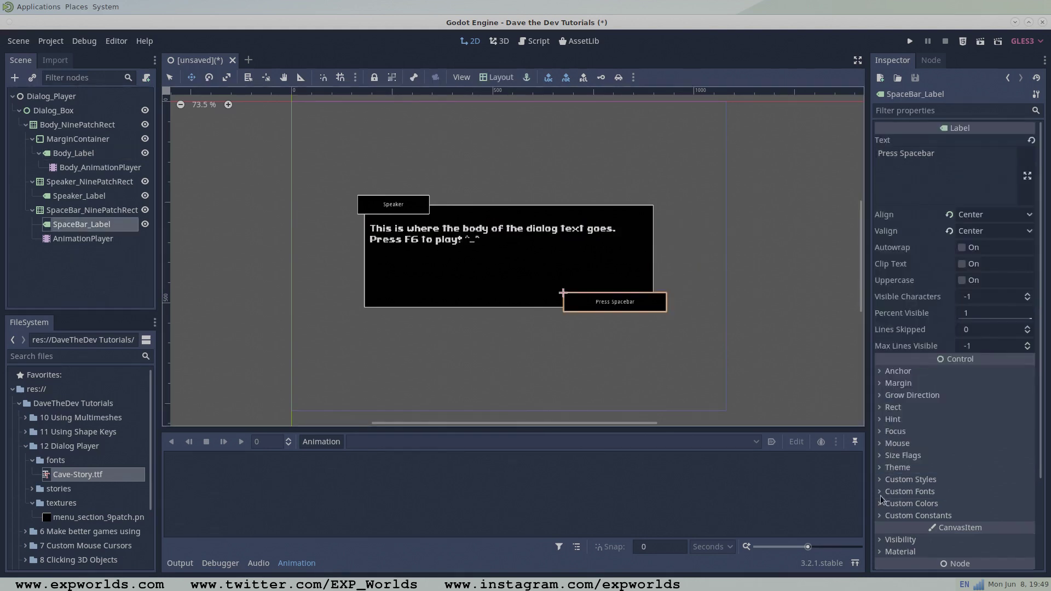
{"action": "left_click", "coordinate": [881, 491]}
{"action": "scroll", "coordinate": [931, 438], "scroll_direction": "down", "scroll_amount": 3}
{"action": "left_click", "coordinate": [1028, 376]}
{"action": "left_click", "coordinate": [993, 394]}
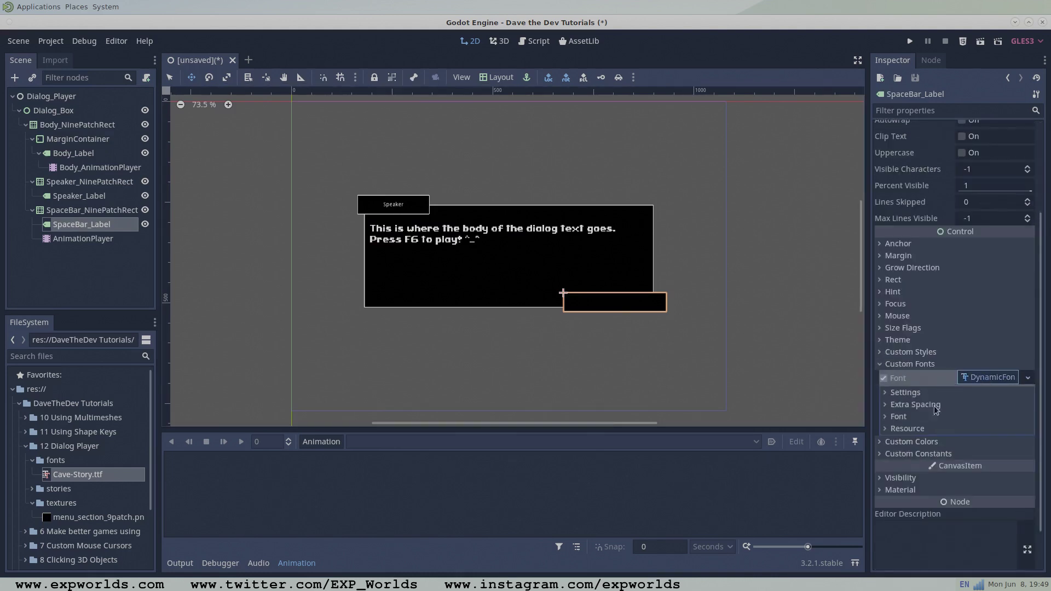
{"action": "scroll", "coordinate": [887, 420], "scroll_direction": "down", "scroll_amount": 2}
{"action": "left_click_drag", "start_coordinate": [77, 474], "coordinate": [1027, 326]}
{"action": "left_click", "coordinate": [898, 313]}
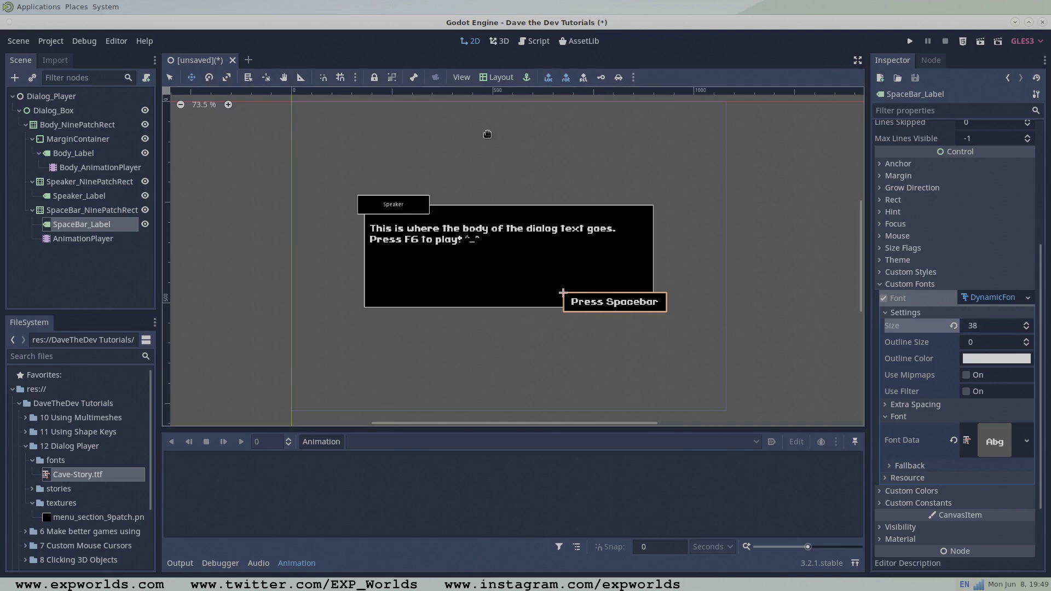
- Give Speaker_Label a new Cave-Story.ttf DynamicFont and raise its font size
{"action": "left_click", "coordinate": [78, 197]}
{"action": "scroll", "coordinate": [968, 252], "scroll_direction": "down", "scroll_amount": 3}
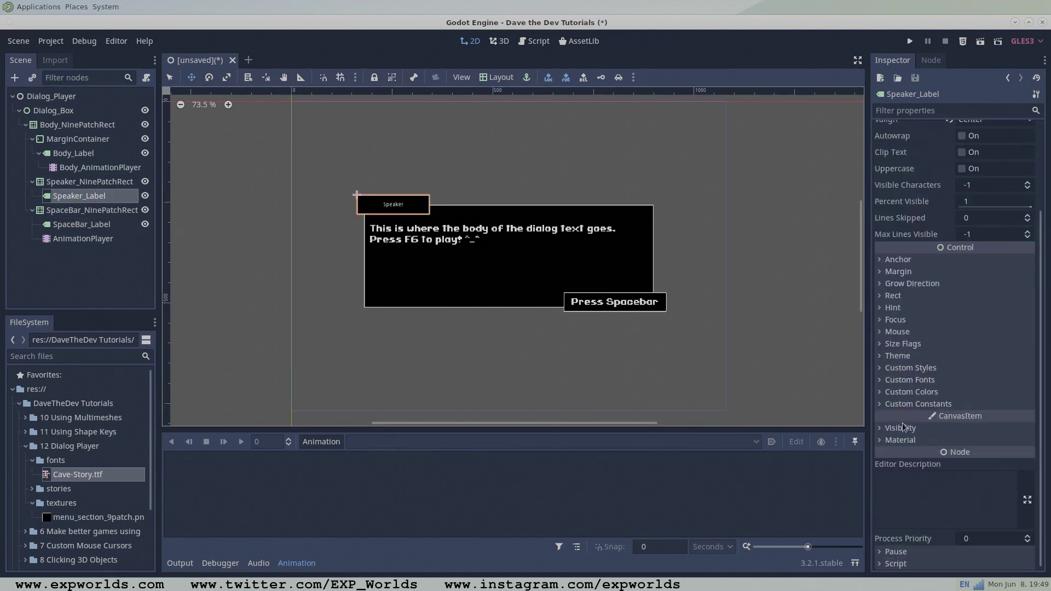
{"action": "left_click", "coordinate": [880, 369]}
{"action": "left_click", "coordinate": [880, 368]}
{"action": "left_click", "coordinate": [881, 380]}
{"action": "left_click", "coordinate": [988, 393]}
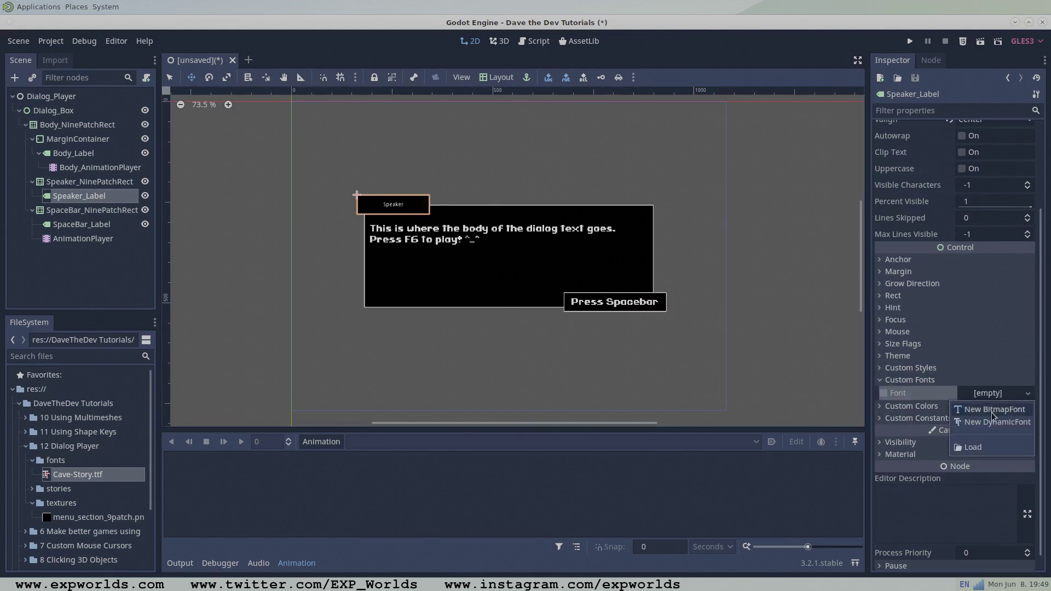
{"action": "left_click", "coordinate": [983, 415]}
{"action": "left_click", "coordinate": [988, 393]}
{"action": "left_click", "coordinate": [888, 432]}
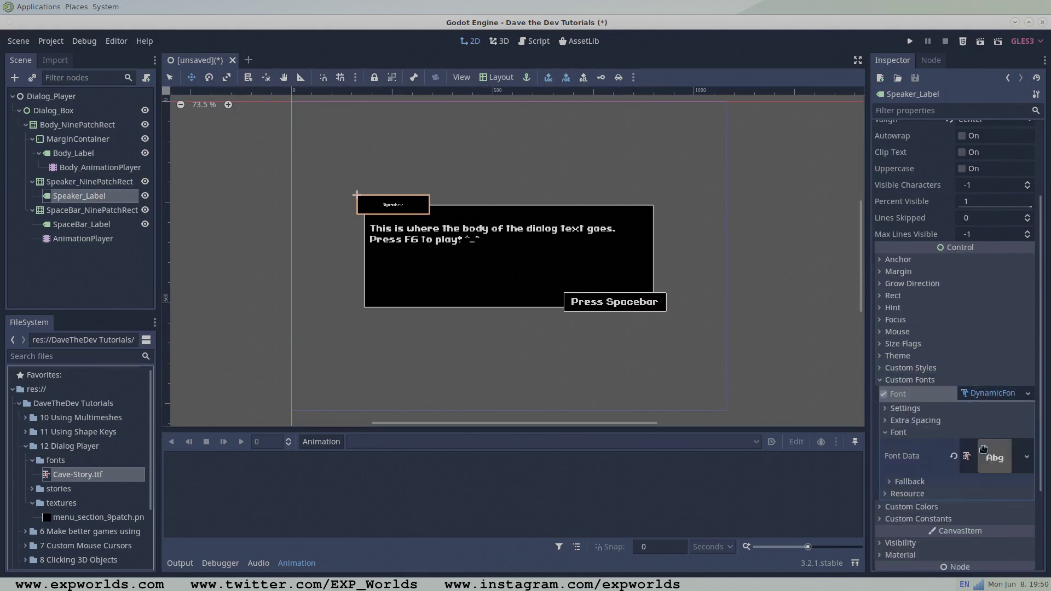
{"action": "left_click_drag", "start_coordinate": [79, 474], "coordinate": [994, 457]}
{"action": "left_click", "coordinate": [888, 432]}
{"action": "left_click", "coordinate": [905, 408]}
{"action": "left_click_drag", "start_coordinate": [1026, 421], "coordinate": [1025, 421]}
- Create a new animation named PressSpaceBar on the spacebar AnimationPlayer
{"action": "scroll", "coordinate": [202, 230], "scroll_direction": "up", "scroll_amount": 1}
{"action": "left_click", "coordinate": [202, 230]}
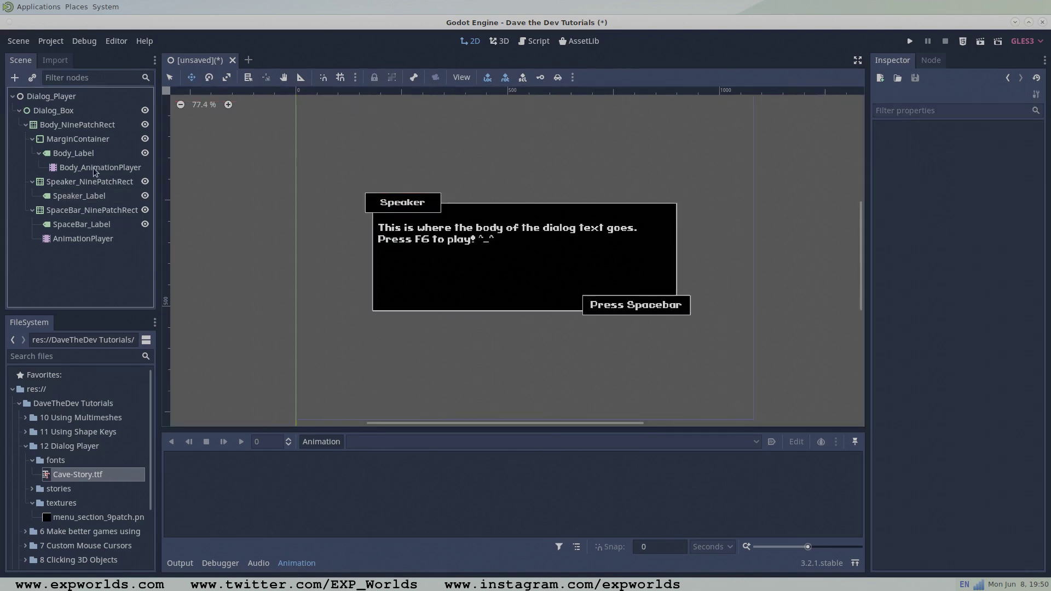
{"action": "left_click", "coordinate": [82, 240]}
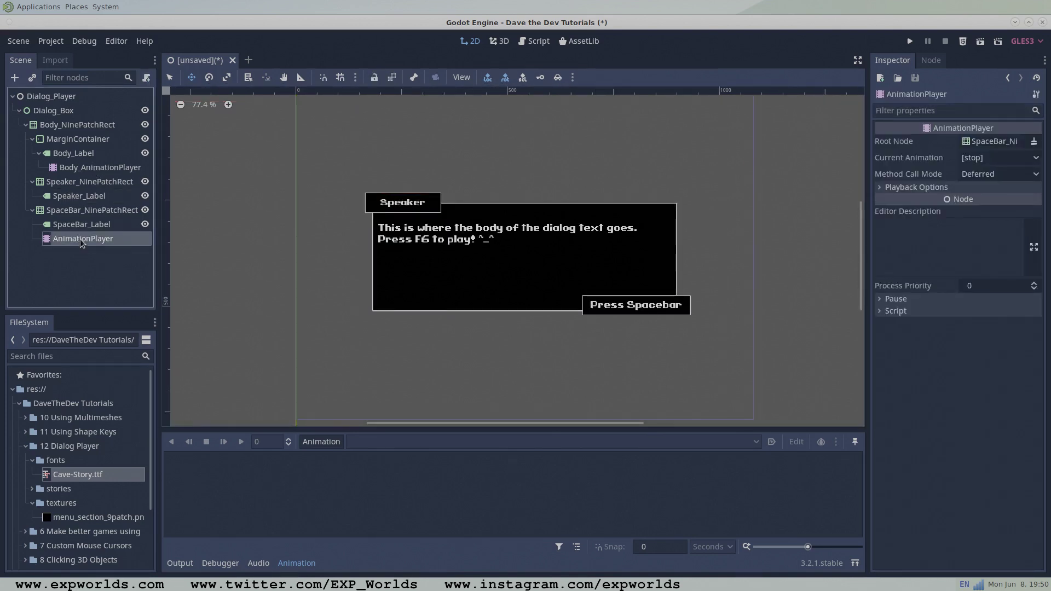
{"action": "left_click", "coordinate": [332, 448]}
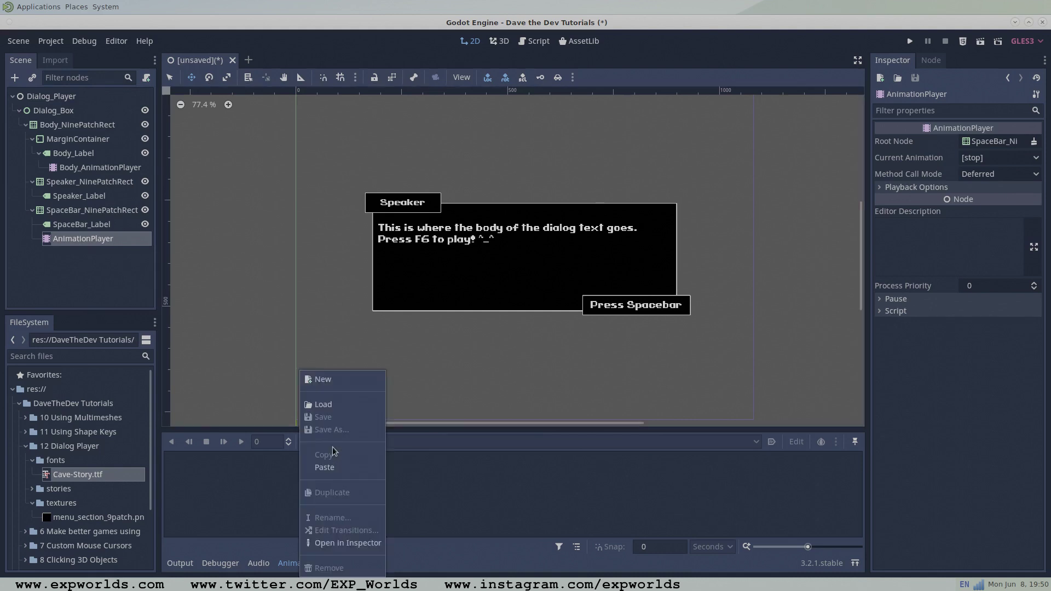
{"action": "left_click", "coordinate": [324, 380]}
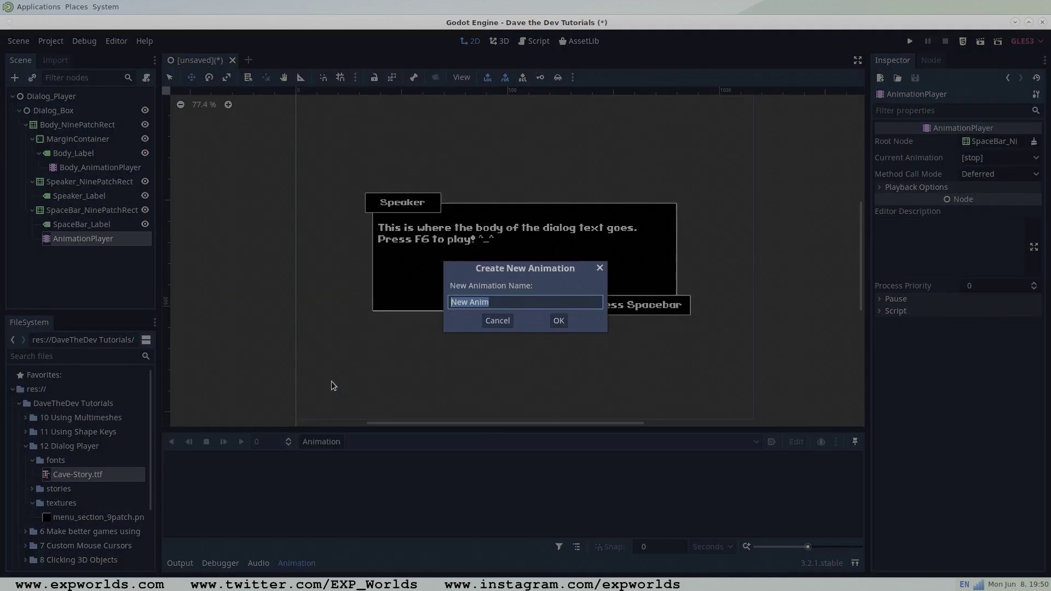
{"action": "type", "text": "PressSpaceBar"}
{"action": "key", "text": "Return"}
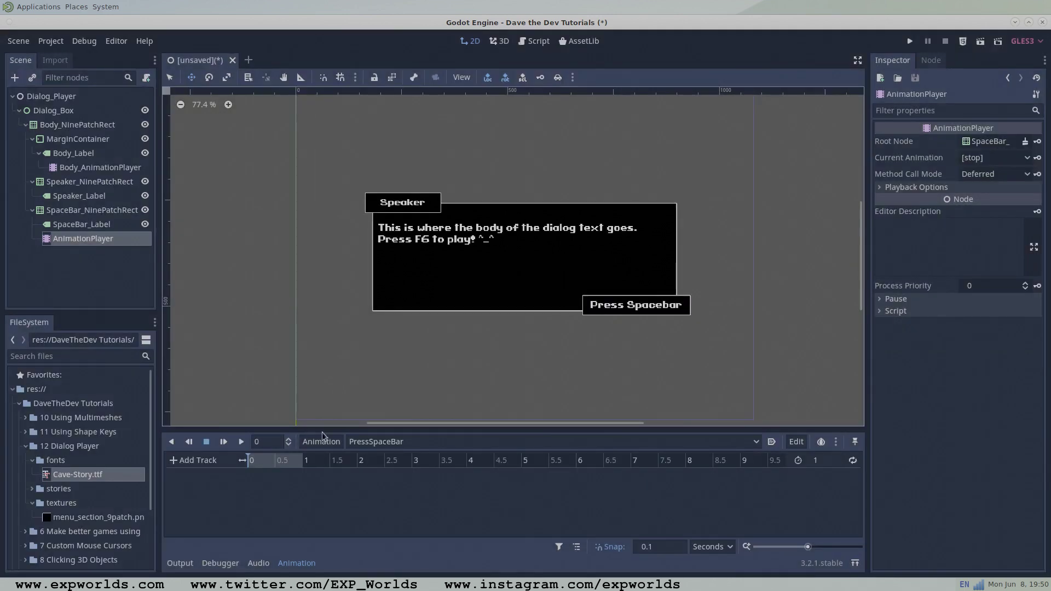
- Add a property track animating SpaceBar_NinePatchRect's rect_scale
{"action": "left_click", "coordinate": [173, 461]}
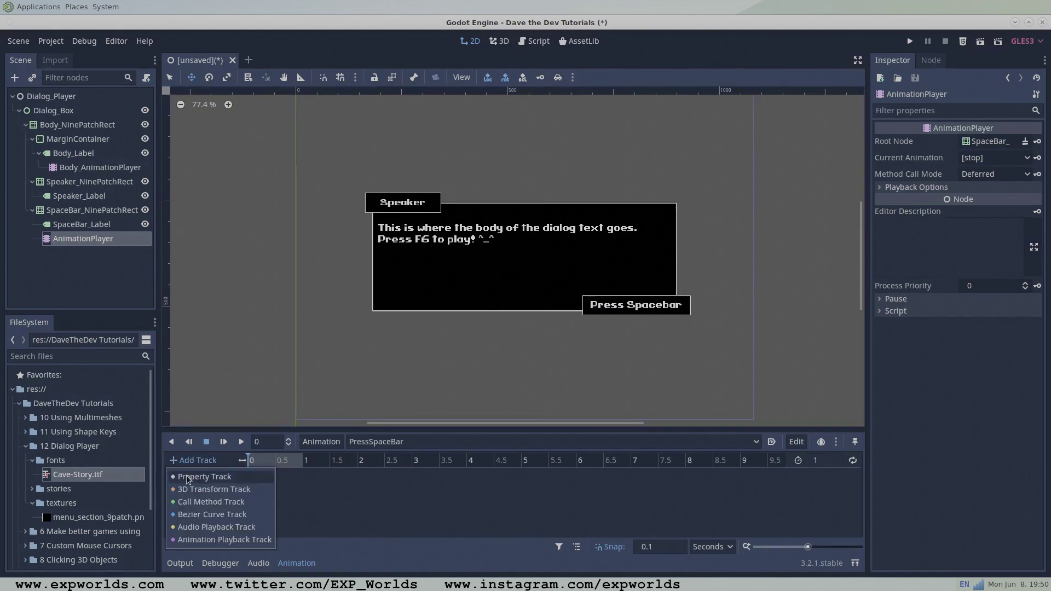
{"action": "left_click", "coordinate": [188, 477]}
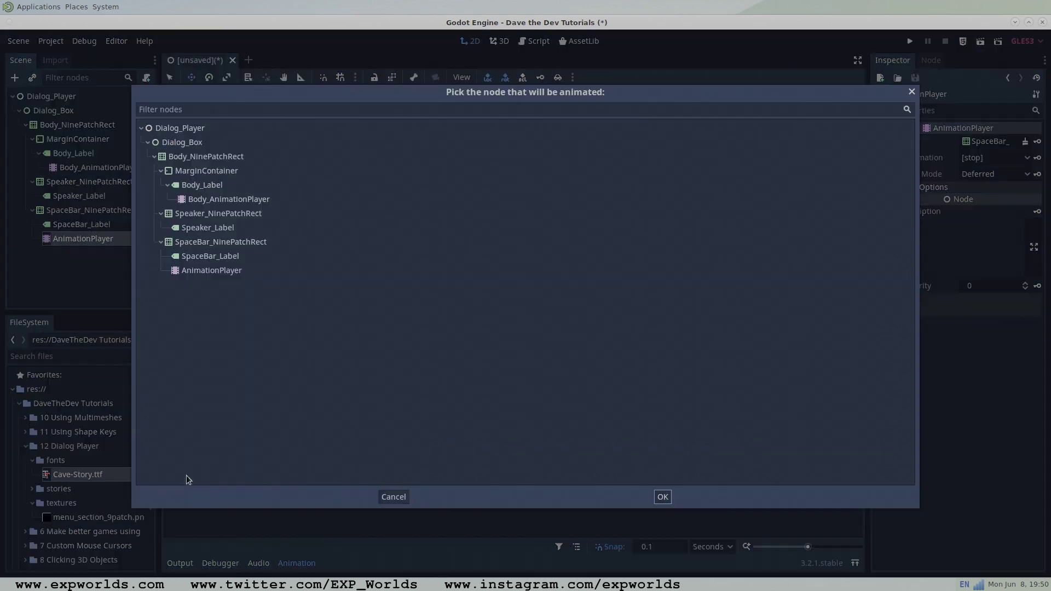
{"action": "double_click", "coordinate": [219, 241]}
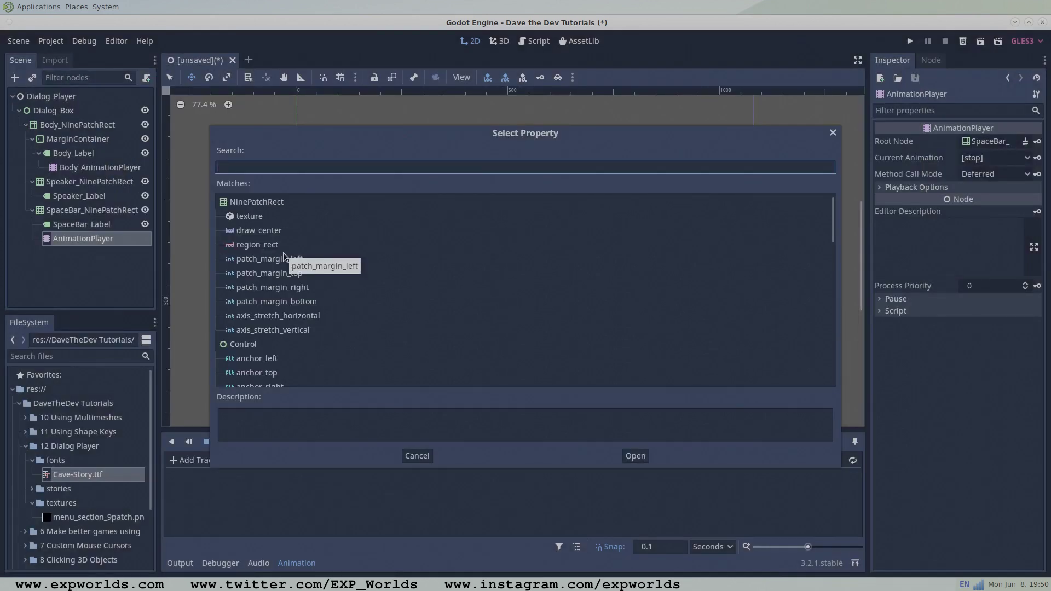
{"action": "scroll", "coordinate": [283, 256], "scroll_direction": "down", "scroll_amount": 7}
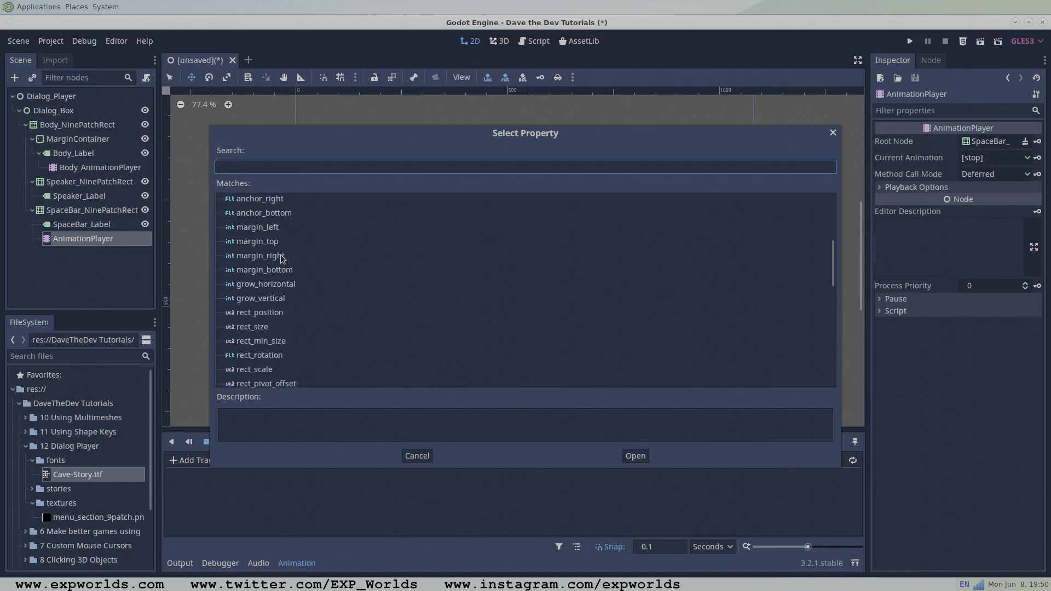
{"action": "scroll", "coordinate": [281, 256], "scroll_direction": "down", "scroll_amount": 3}
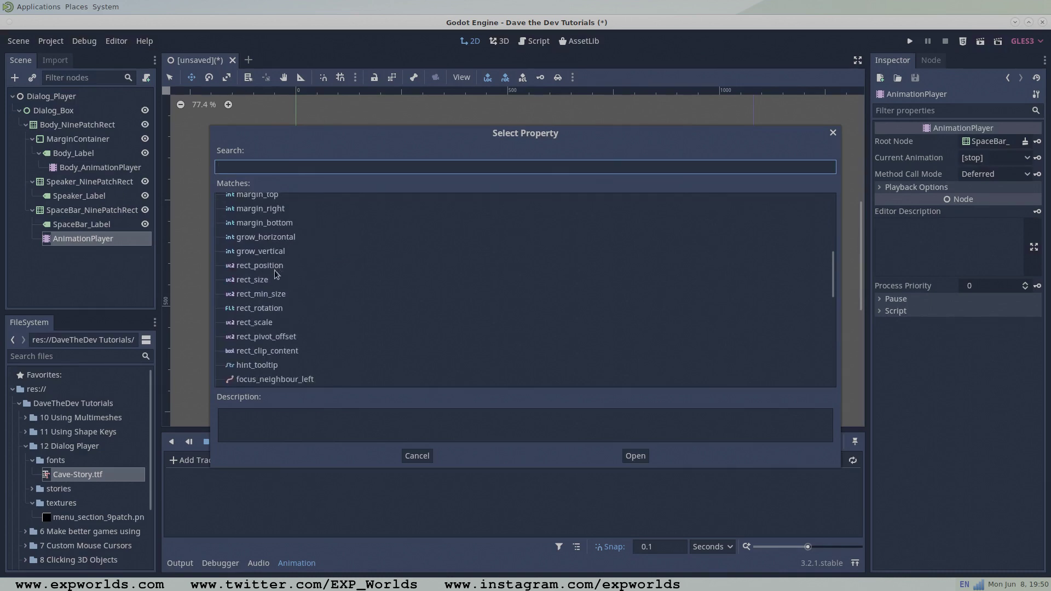
{"action": "double_click", "coordinate": [264, 322]}
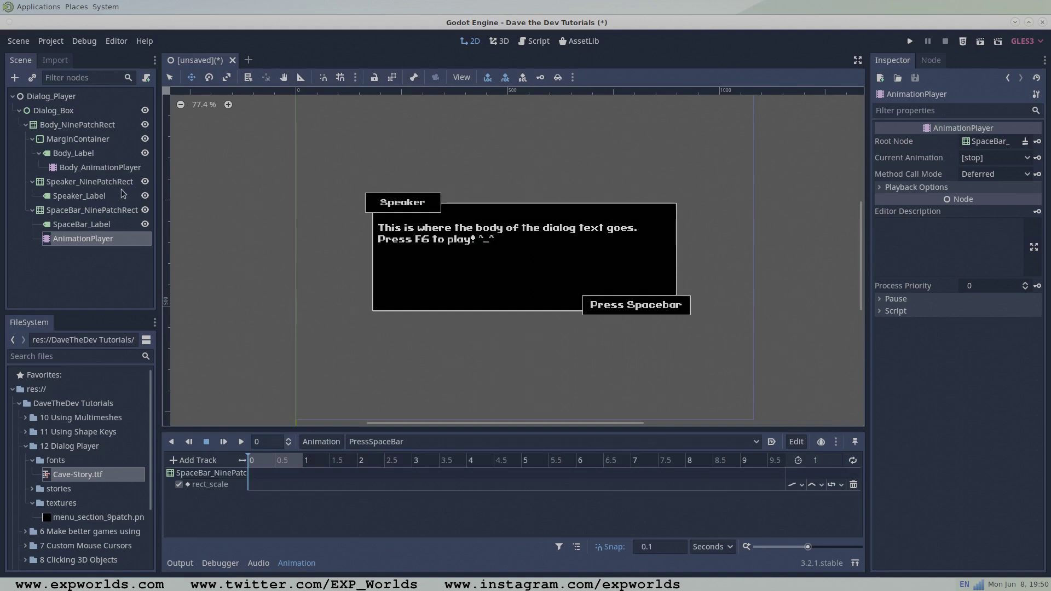
- Key the box's rect_scale at normal scale at 0 s
{"action": "left_click", "coordinate": [92, 211]}
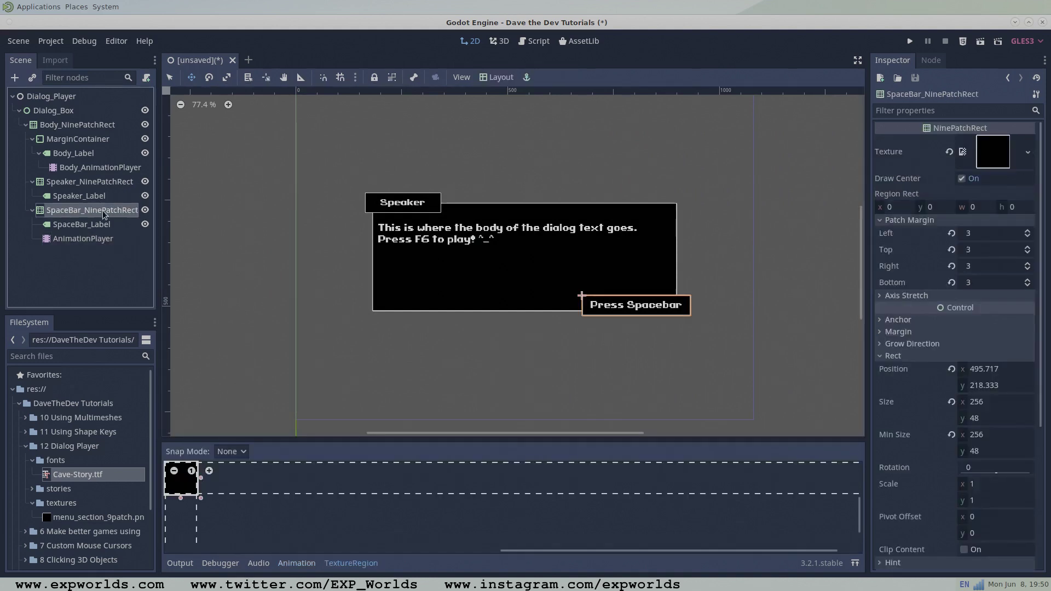
{"action": "left_click", "coordinate": [297, 563]}
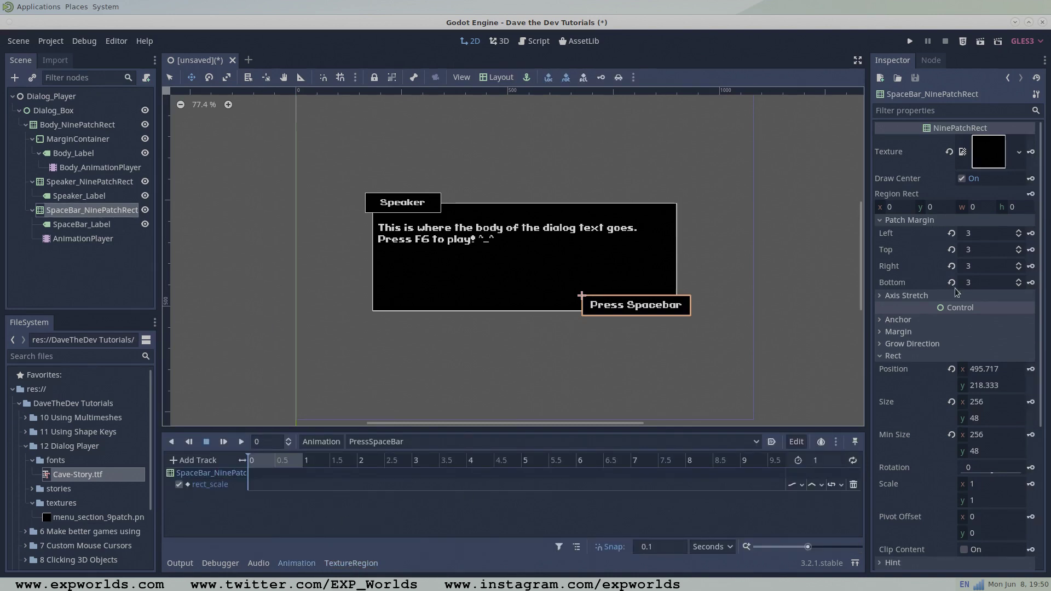
{"action": "scroll", "coordinate": [927, 383], "scroll_direction": "down", "scroll_amount": 3}
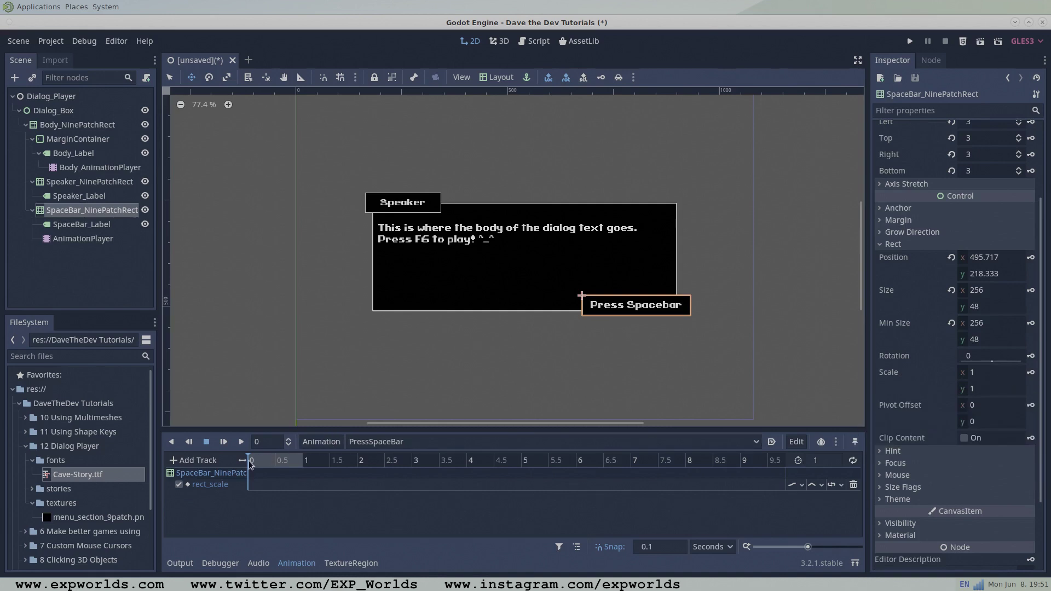
{"action": "left_click", "coordinate": [1032, 372]}
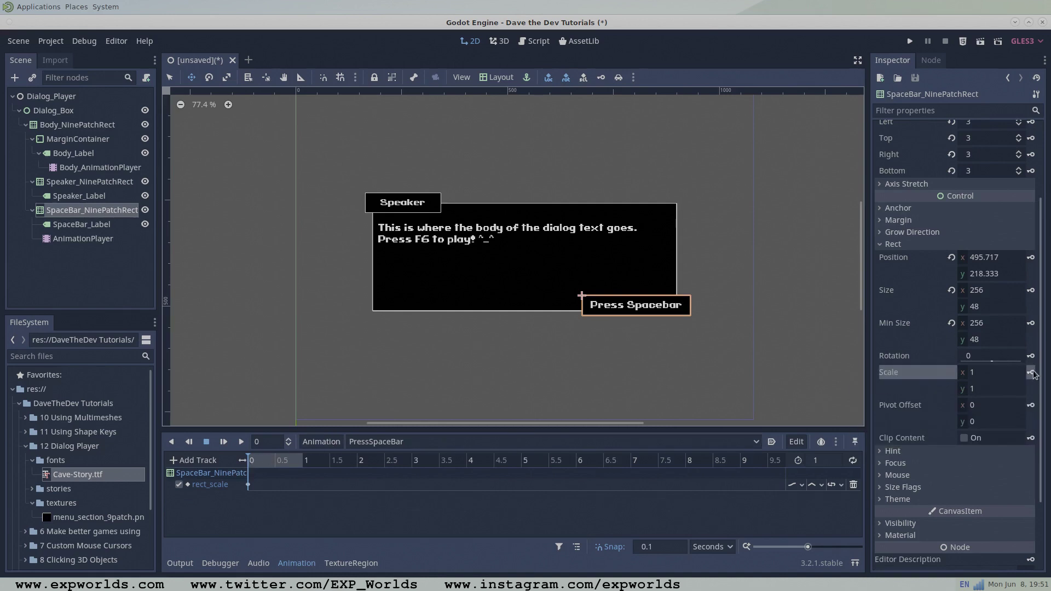
- At 0.5 s, set the box's scale to 1.1, 1.1
{"action": "left_click", "coordinate": [271, 464]}
{"action": "left_click", "coordinate": [275, 463]}
{"action": "left_click", "coordinate": [987, 374]}
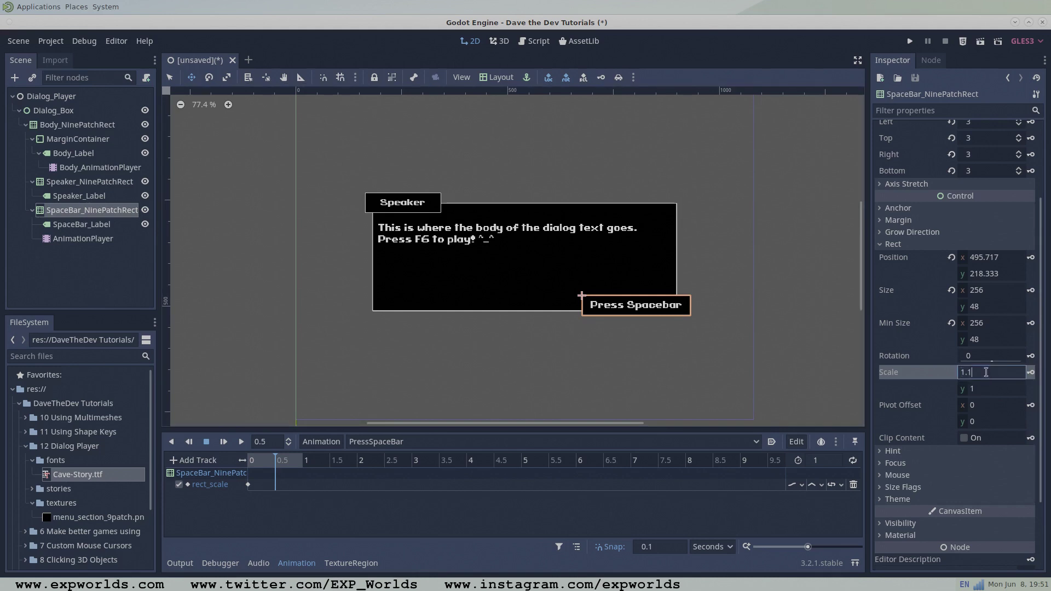
{"action": "type", "text": "1.1"}
{"action": "key", "text": "Tab"}
{"action": "type", "text": "1.1"}
{"action": "key", "text": "Return"}
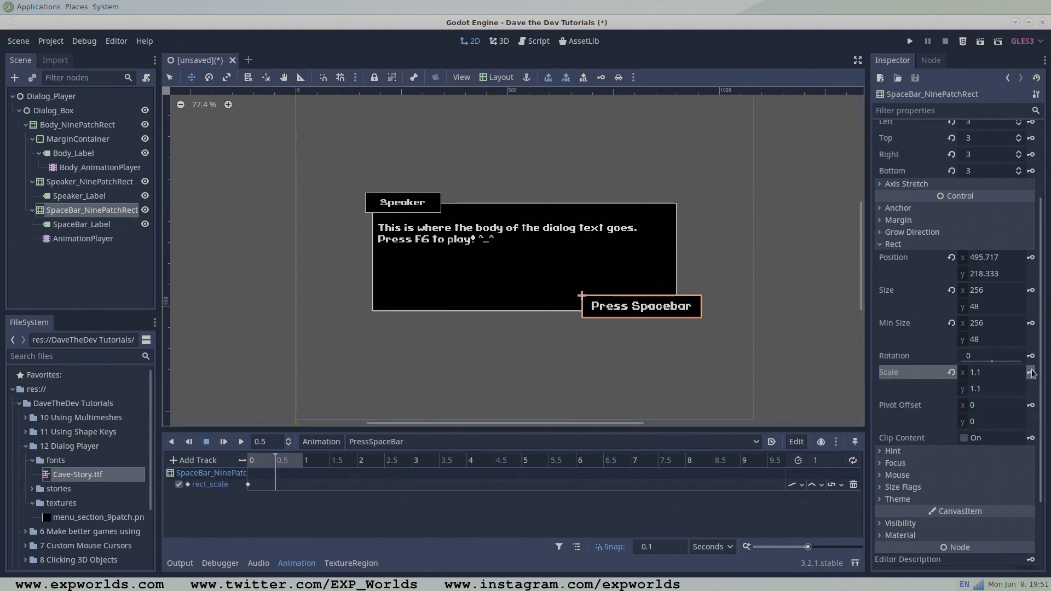
- At 1 s, reset the scale to 1 and key it
{"action": "left_click", "coordinate": [304, 461]}
{"action": "left_click", "coordinate": [952, 373]}
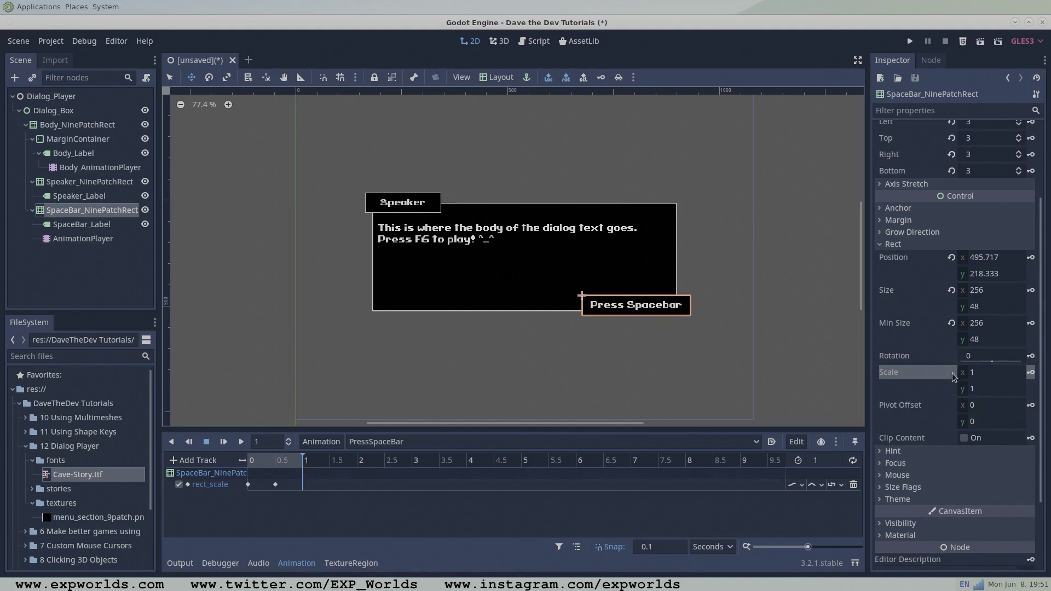
{"action": "left_click", "coordinate": [1032, 373]}
- Turn on looping and autoplay on load for PressSpaceBar
{"action": "left_click", "coordinate": [852, 460]}
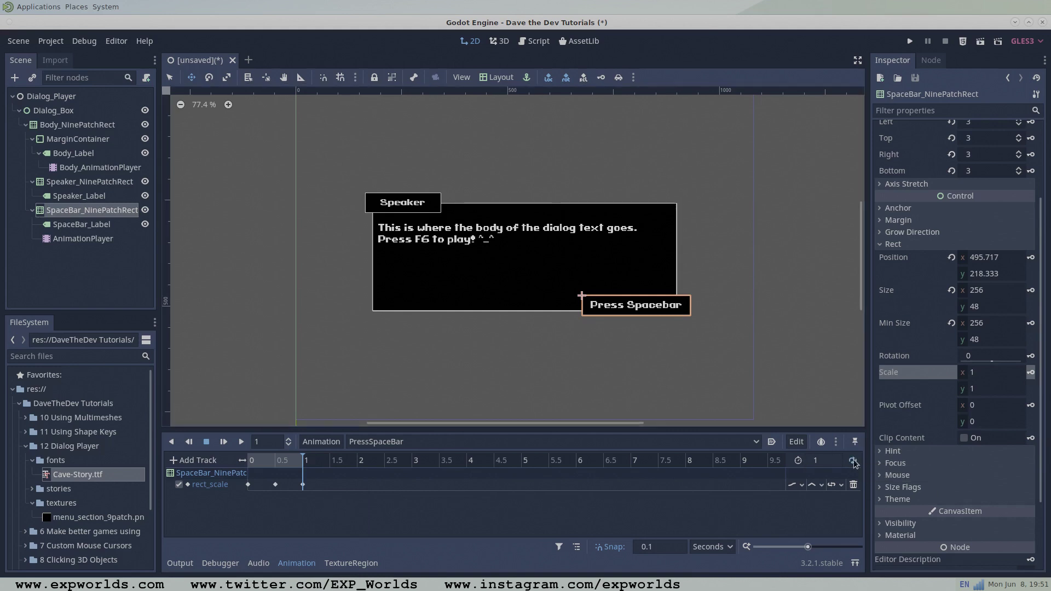
{"action": "left_click", "coordinate": [773, 443]}
{"action": "left_click", "coordinate": [879, 244]}
{"action": "scroll", "coordinate": [911, 298], "scroll_direction": "up", "scroll_amount": 1}
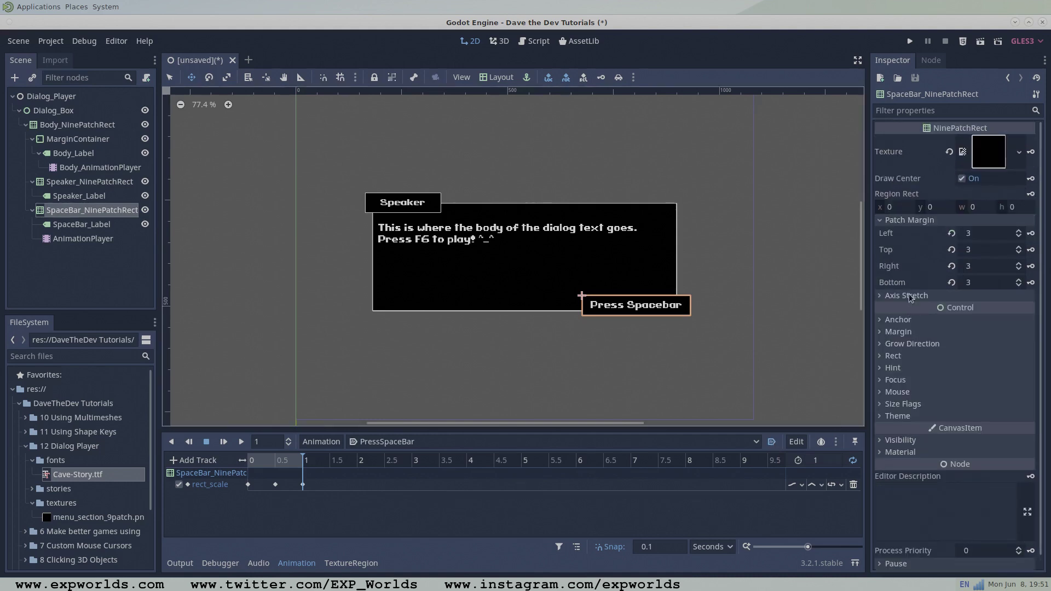
- Preview PressSpaceBar on the AnimationPlayer, then select Body_AnimationPlayer
{"action": "left_click", "coordinate": [98, 240]}
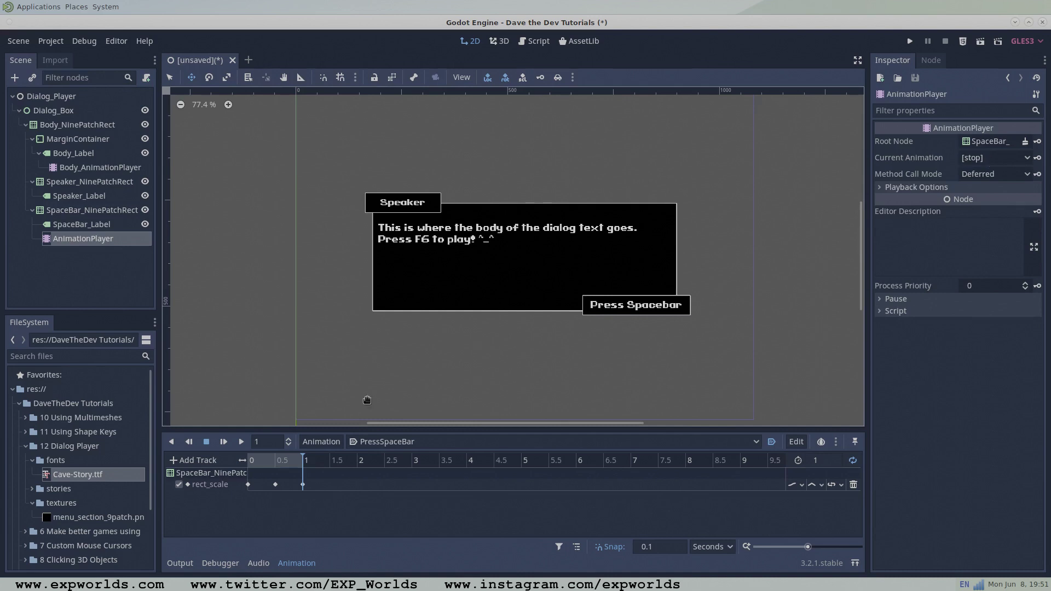
{"action": "left_click", "coordinate": [242, 442]}
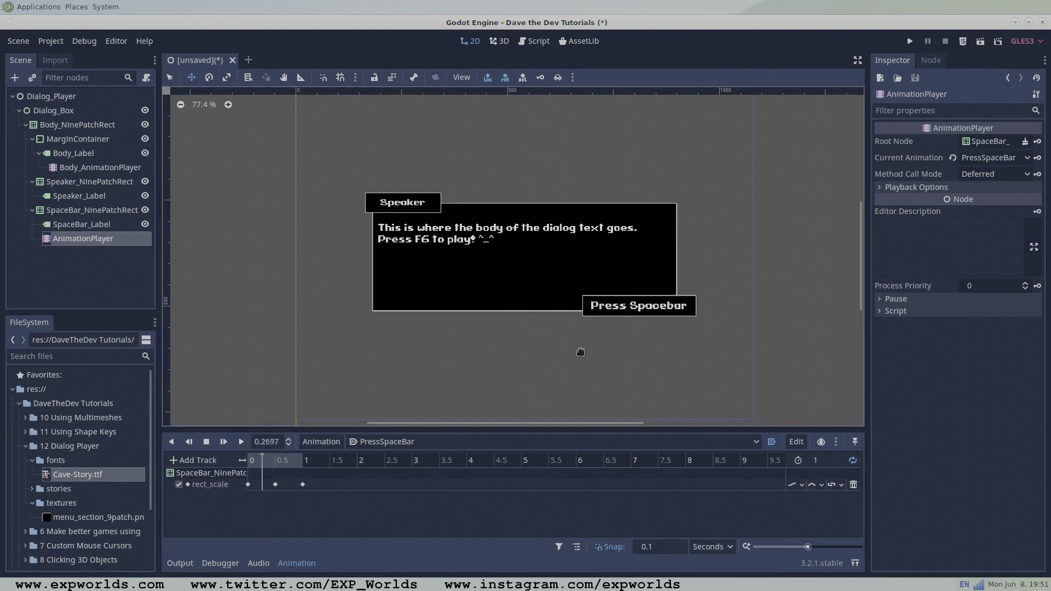
{"action": "scroll", "coordinate": [250, 202], "scroll_direction": "down", "scroll_amount": 1}
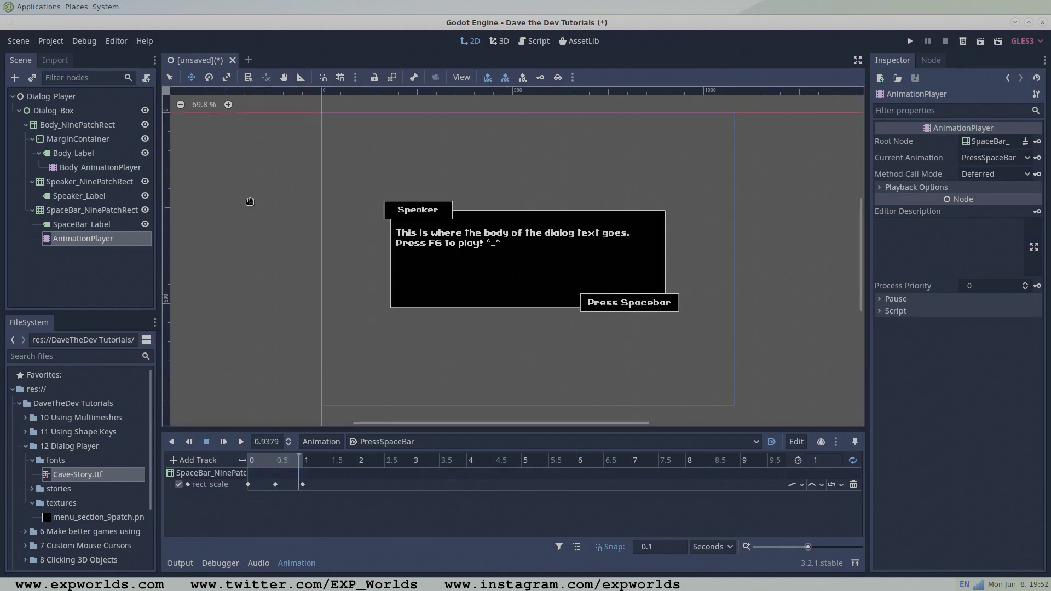
{"action": "left_click", "coordinate": [116, 169]}
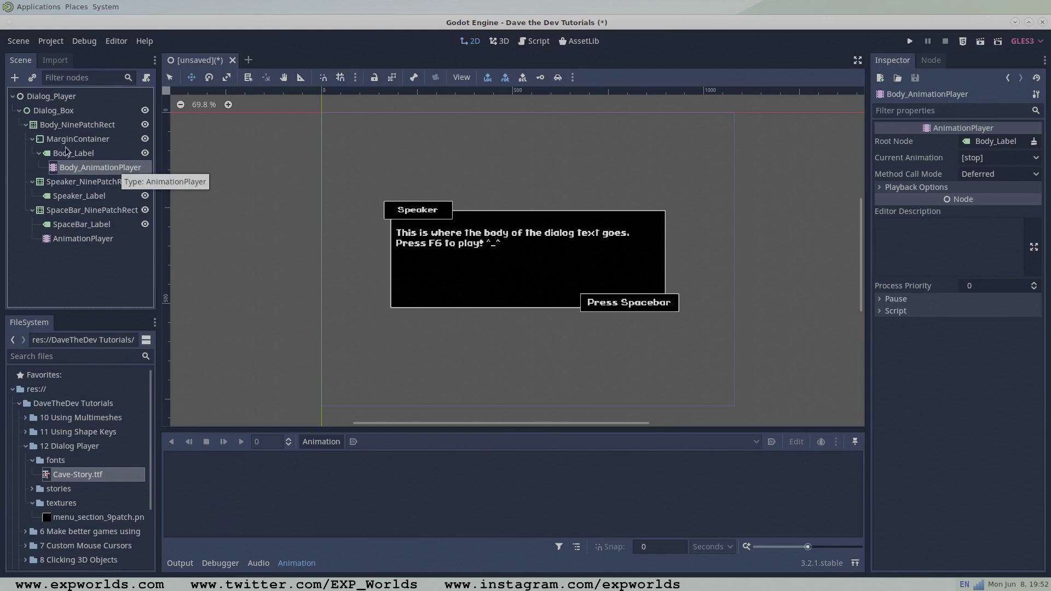
- Create a new animation named TextDisplay on Body_AnimationPlayer
{"action": "left_click", "coordinate": [322, 444]}
{"action": "left_click", "coordinate": [322, 379]}
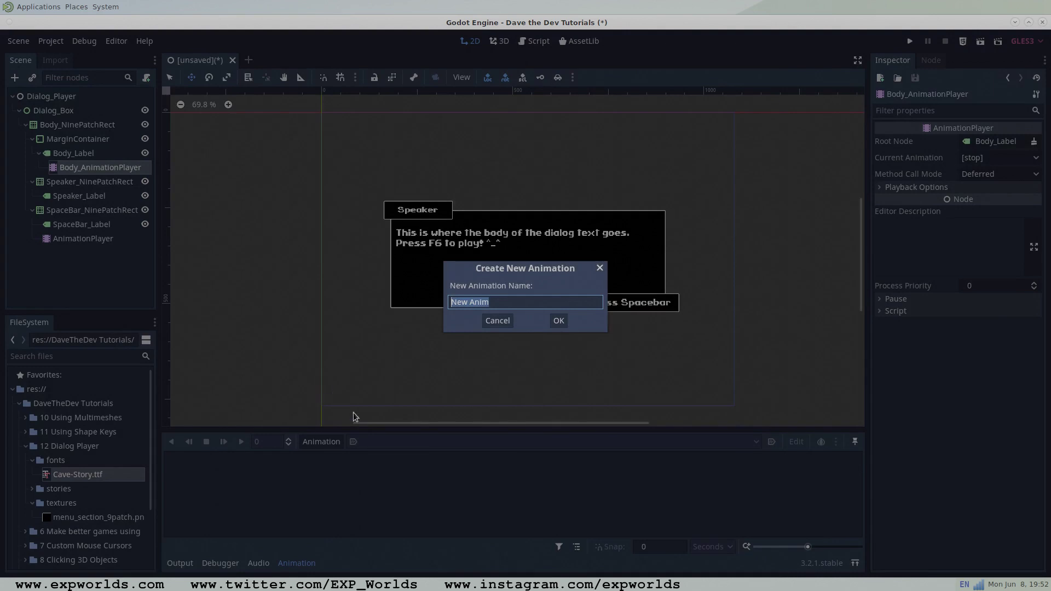
{"action": "type", "text": "TextDisplay"}
{"action": "key", "text": "Return"}
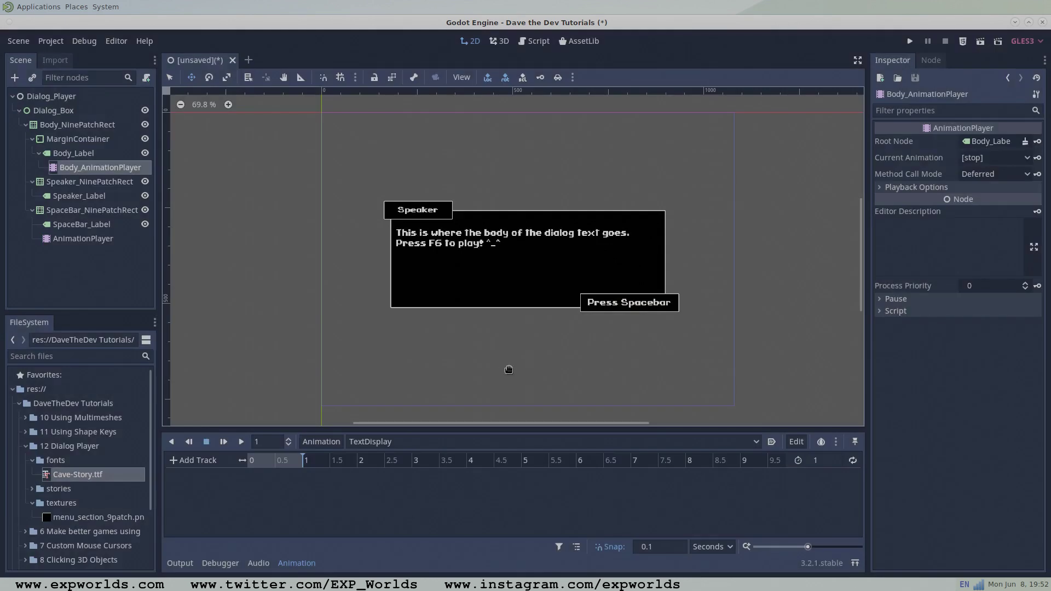
- Add a property track animating Body_Label's percent_visible
{"action": "left_click", "coordinate": [179, 461]}
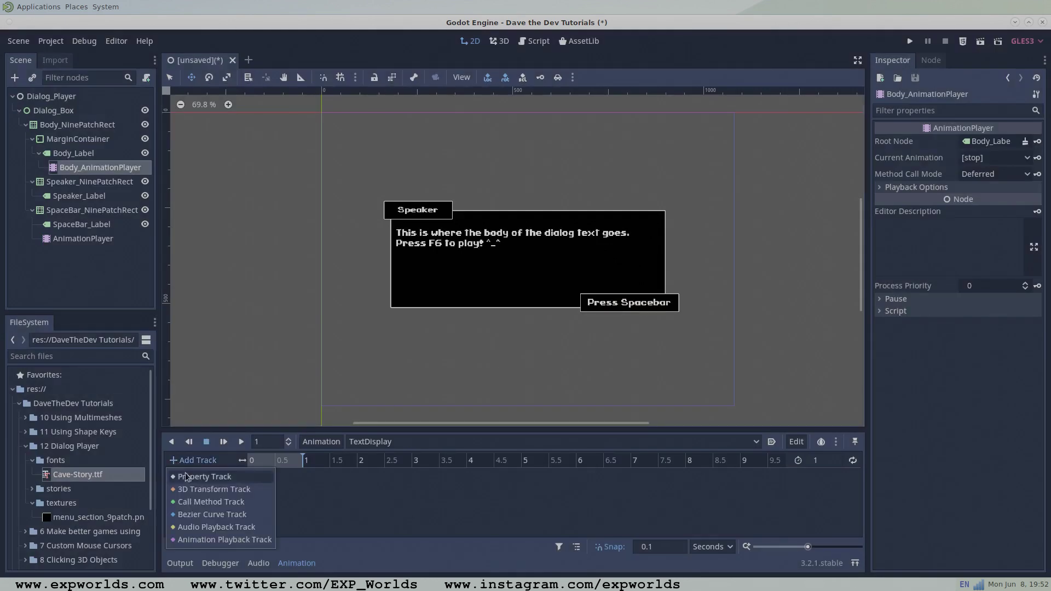
{"action": "left_click", "coordinate": [186, 475]}
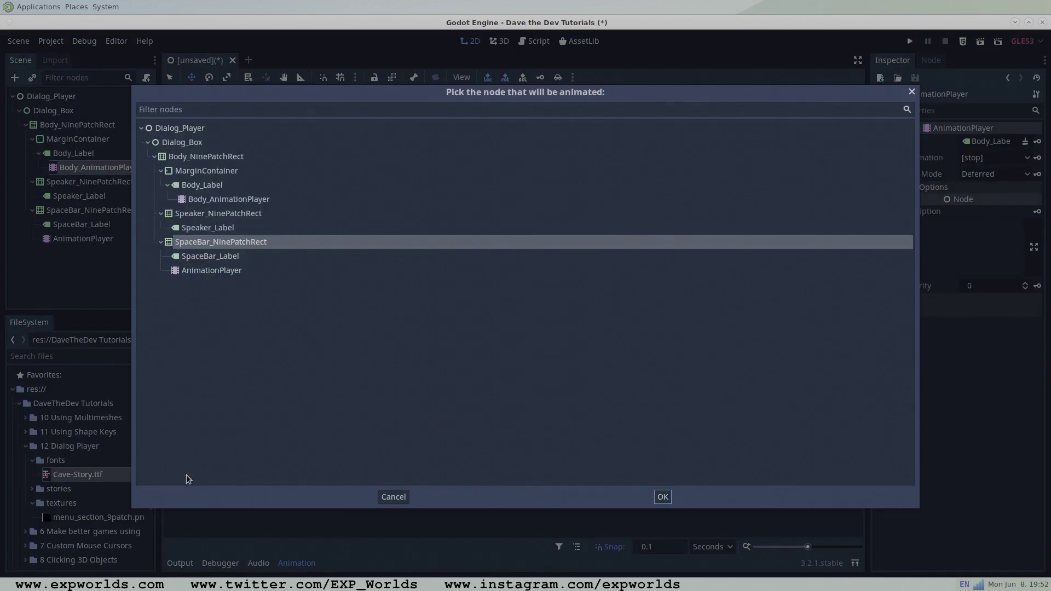
{"action": "left_click", "coordinate": [198, 187]}
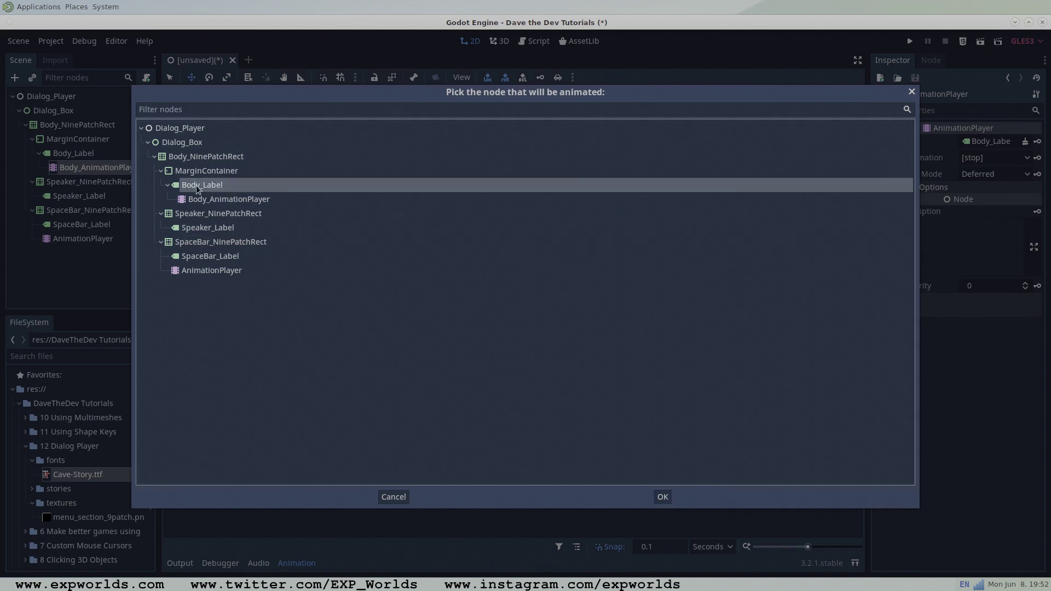
{"action": "left_click", "coordinate": [663, 497]}
{"action": "scroll", "coordinate": [298, 280], "scroll_direction": "up", "scroll_amount": 5}
{"action": "scroll", "coordinate": [299, 281], "scroll_direction": "up", "scroll_amount": 2}
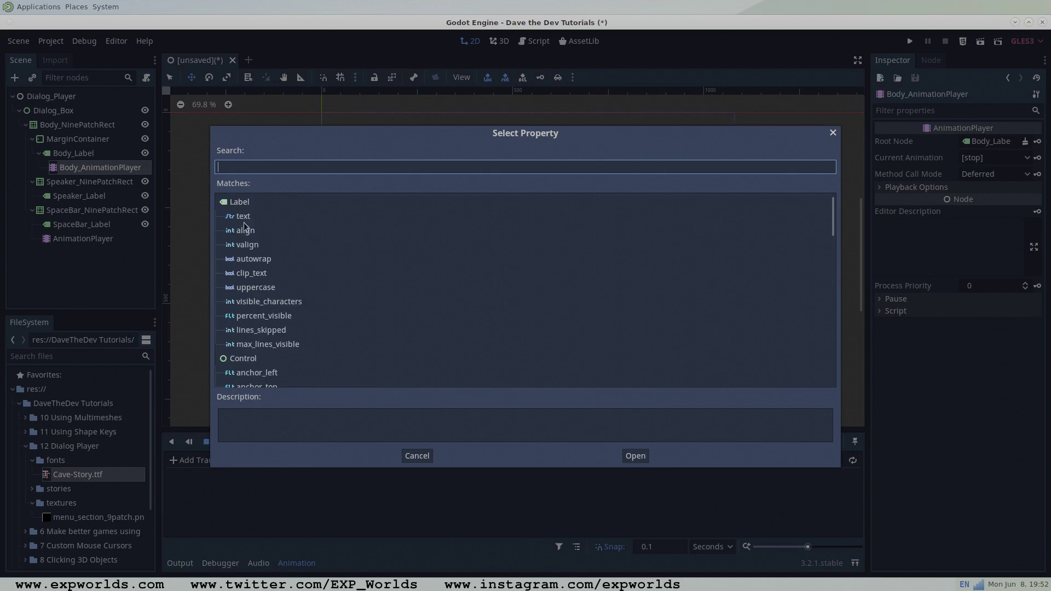
{"action": "left_click", "coordinate": [256, 319]}
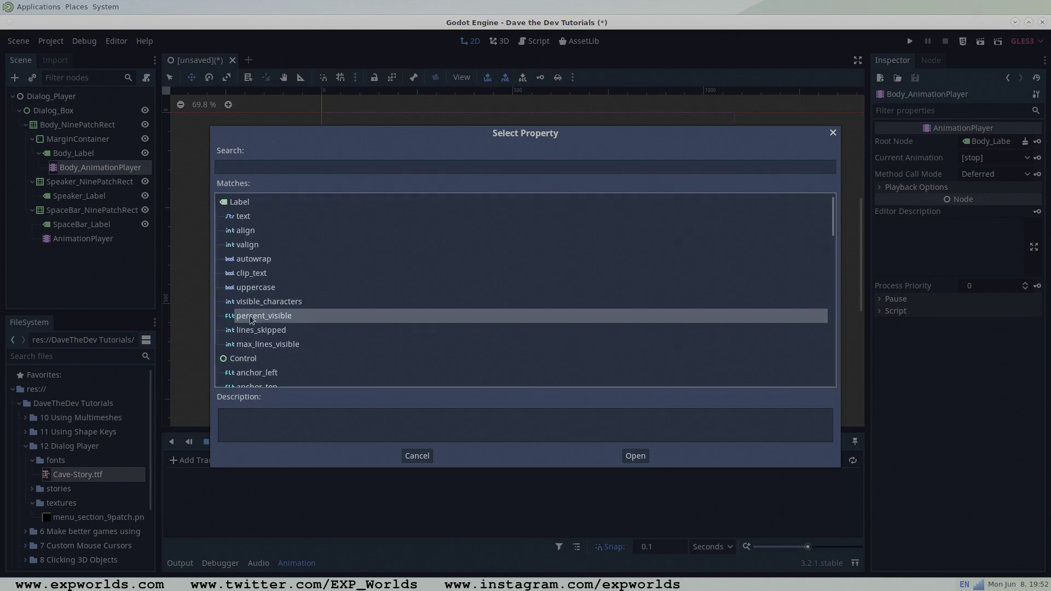
{"action": "double_click", "coordinate": [255, 316]}
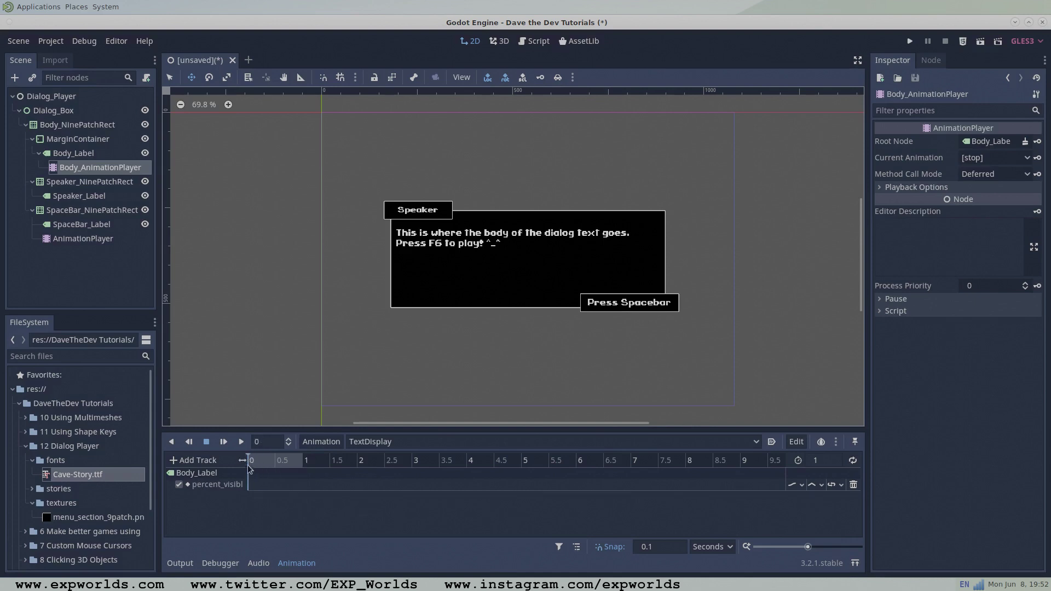
- Set Body_Label's Percent Visible to 0 and key it at 0 s
{"action": "left_click", "coordinate": [74, 152]}
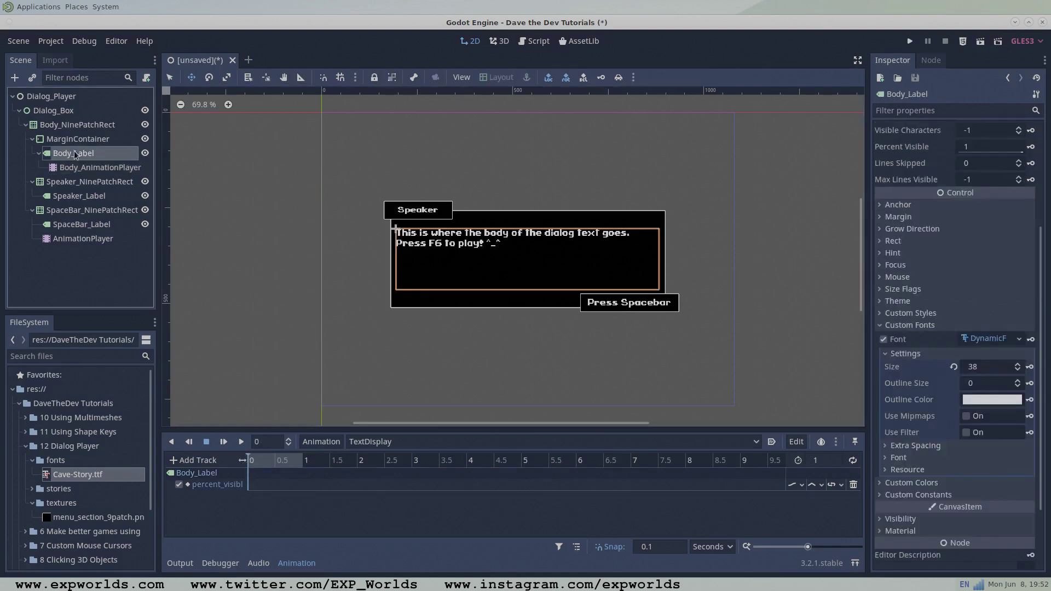
{"action": "scroll", "coordinate": [933, 240], "scroll_direction": "up", "scroll_amount": 5}
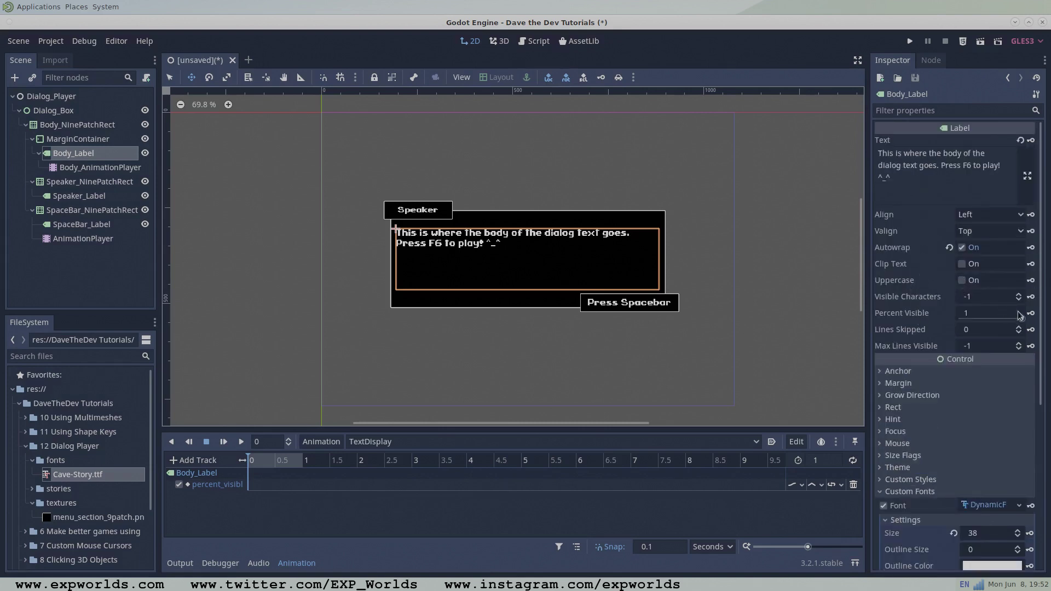
{"action": "left_click_drag", "start_coordinate": [1021, 318], "coordinate": [955, 322]}
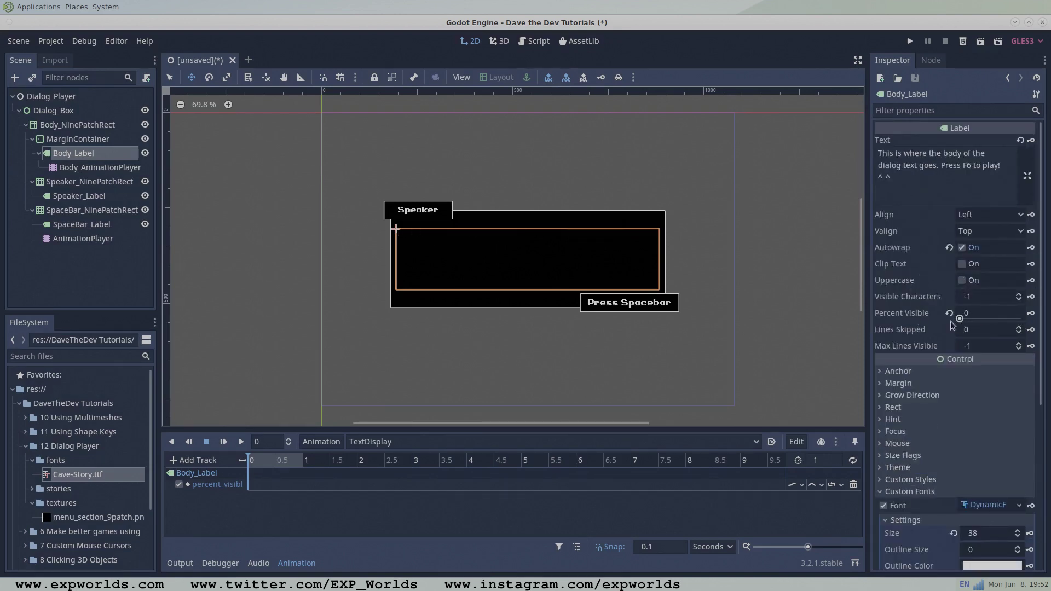
{"action": "left_click", "coordinate": [1031, 314]}
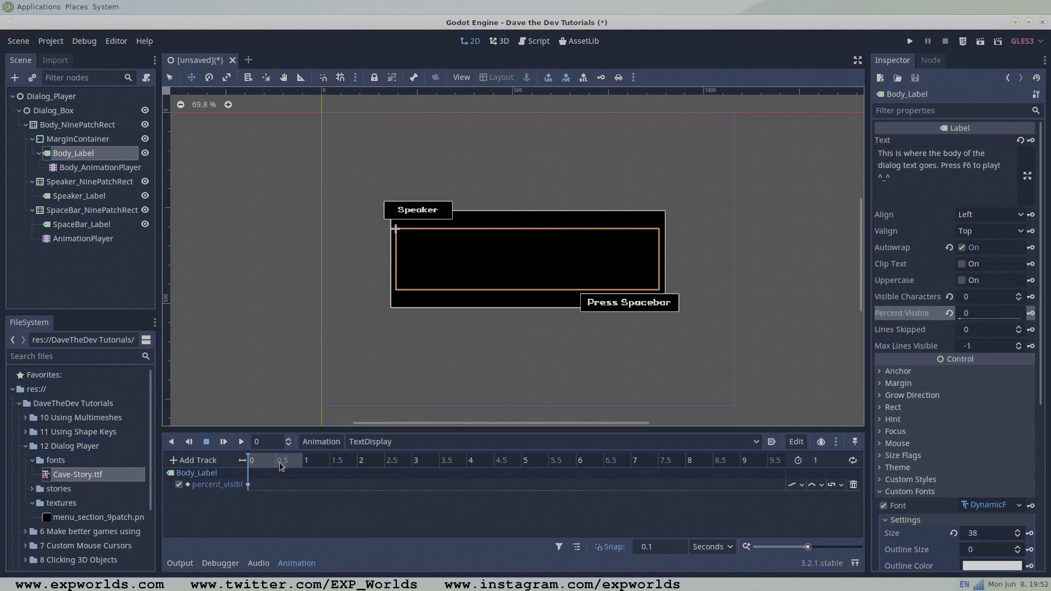
- At the 1 s mark, raise Percent Visible to 1, key it, and scrub back to preview the reveal
{"action": "left_click_drag", "start_coordinate": [256, 464], "coordinate": [304, 471]}
{"action": "left_click", "coordinate": [980, 313]}
{"action": "type", "text": "0.02"}
{"action": "key", "text": "Return"}
{"action": "mouse_move", "coordinate": [993, 310]}
{"action": "left_mouse_down"}
{"action": "mouse_move", "coordinate": [1024, 310]}
{"action": "mouse_move", "coordinate": [992, 311]}
{"action": "left_mouse_up"}
{"action": "left_click", "coordinate": [1031, 313]}
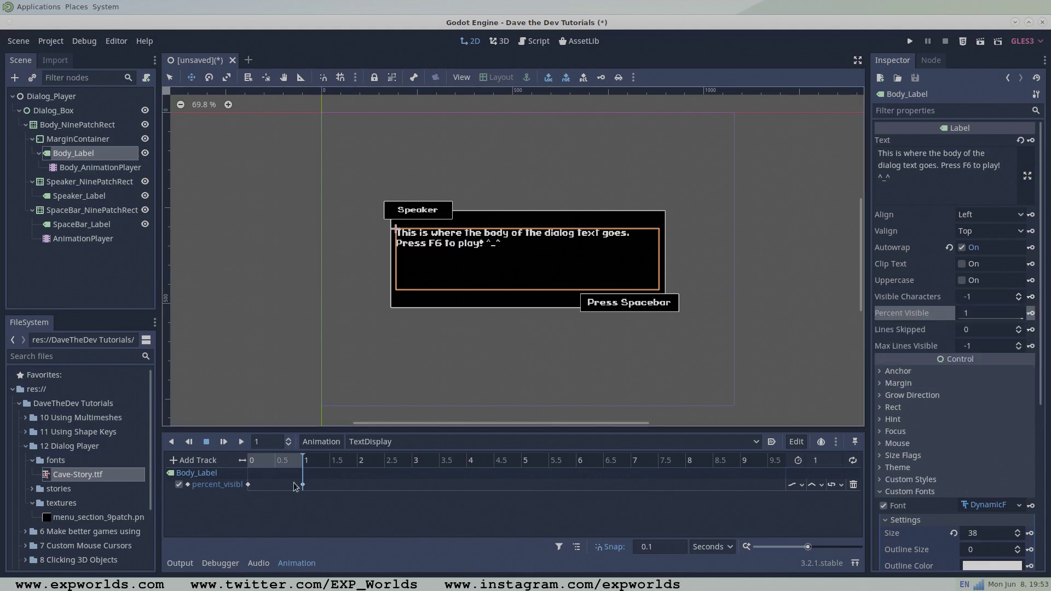
{"action": "left_click_drag", "start_coordinate": [299, 466], "coordinate": [311, 491]}
- Save the Dialog_Box scene as Dialog_Player.tscn in the 12 Dialog Player folder and run it with F6
{"action": "left_click", "coordinate": [53, 110]}
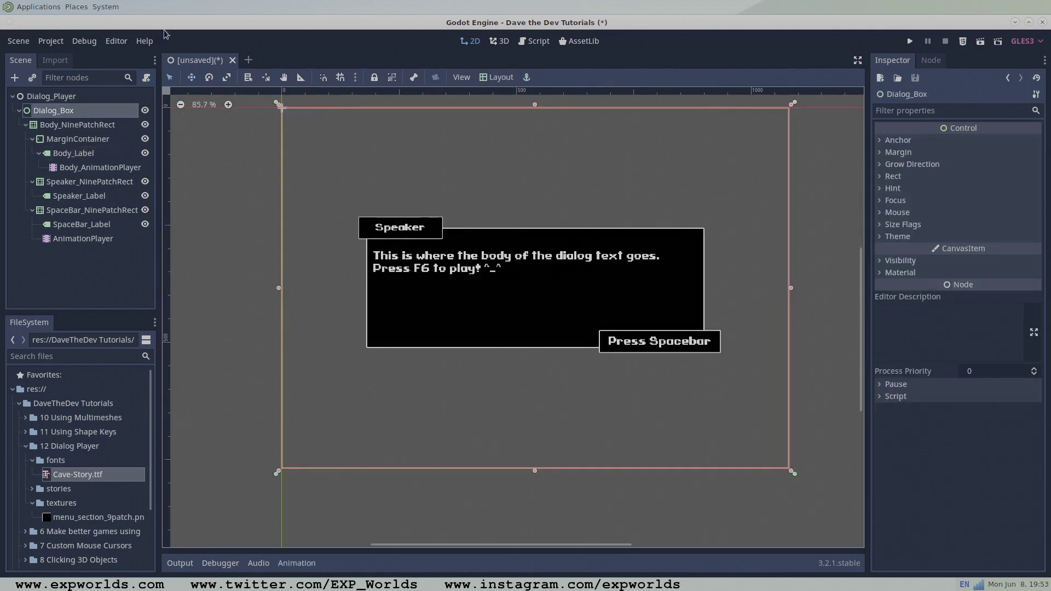
{"action": "left_click", "coordinate": [18, 41]}
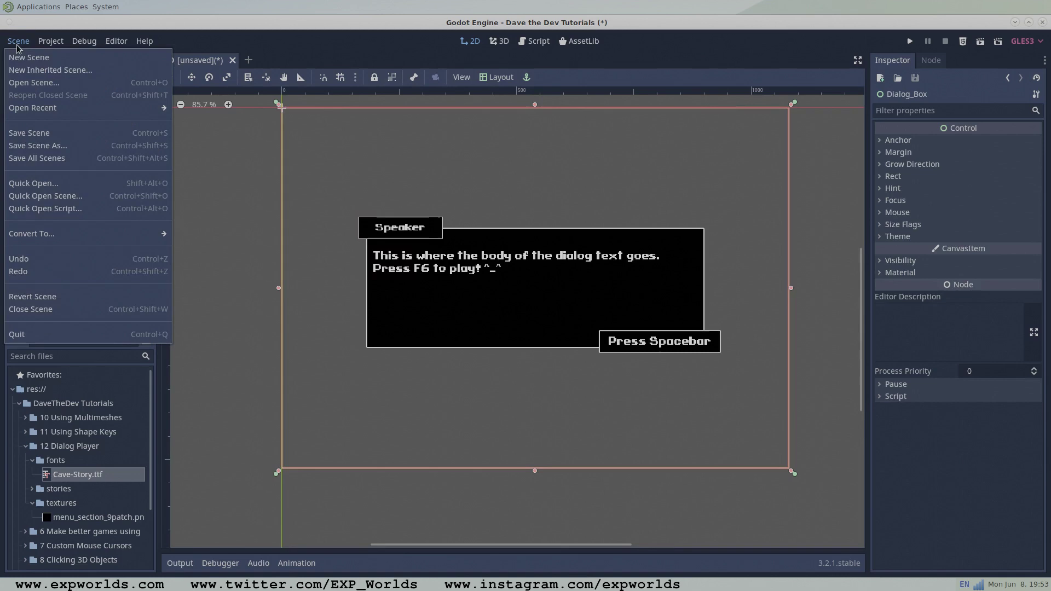
{"action": "left_click", "coordinate": [37, 145]}
{"action": "double_click", "coordinate": [306, 158]}
{"action": "double_click", "coordinate": [589, 156]}
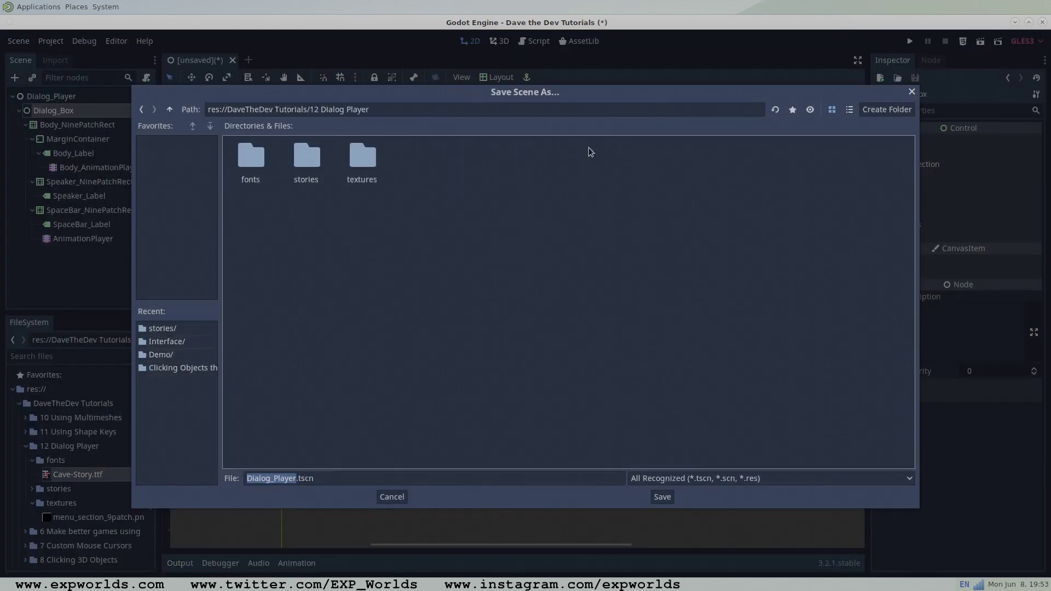
{"action": "left_click", "coordinate": [652, 498]}
{"action": "key", "text": "F6"}
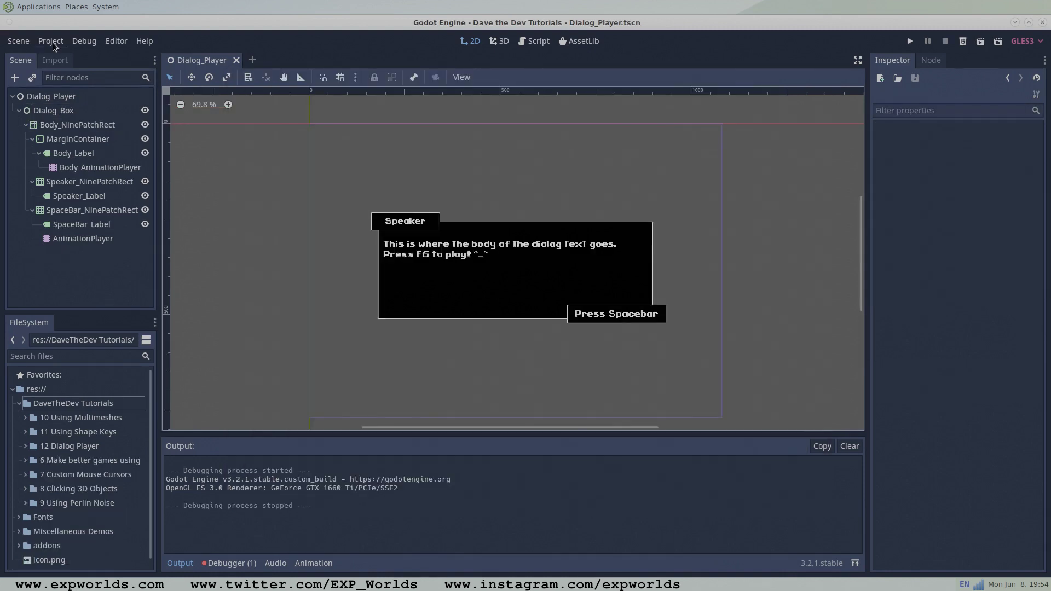
- Open the EXP StoryFile Editor, expand it to fill the workspace, and create a new dialog record
{"action": "left_click", "coordinate": [53, 44]}
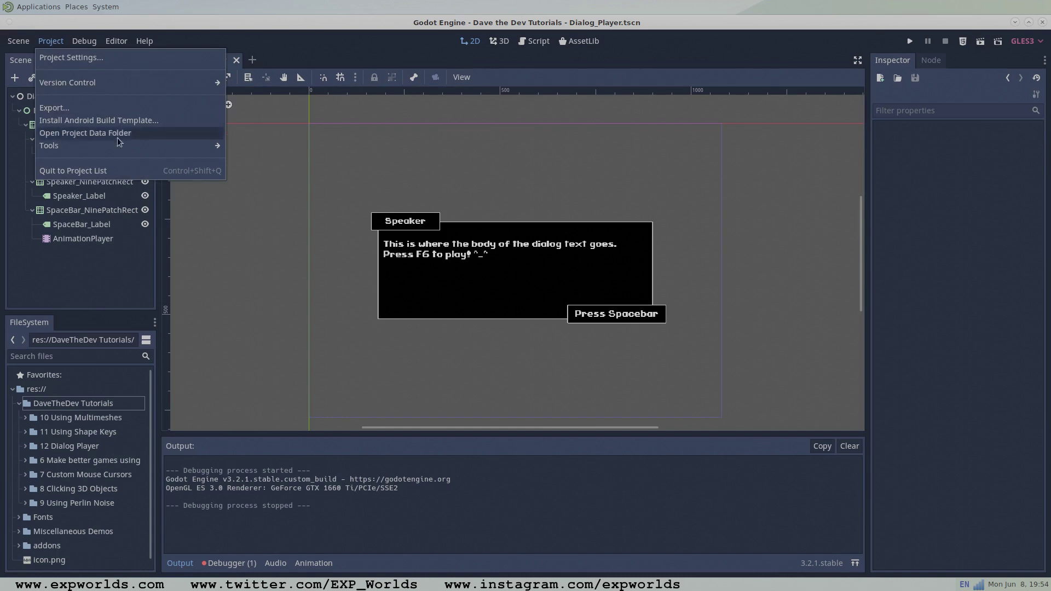
{"action": "mouse_move", "coordinate": [131, 148]}
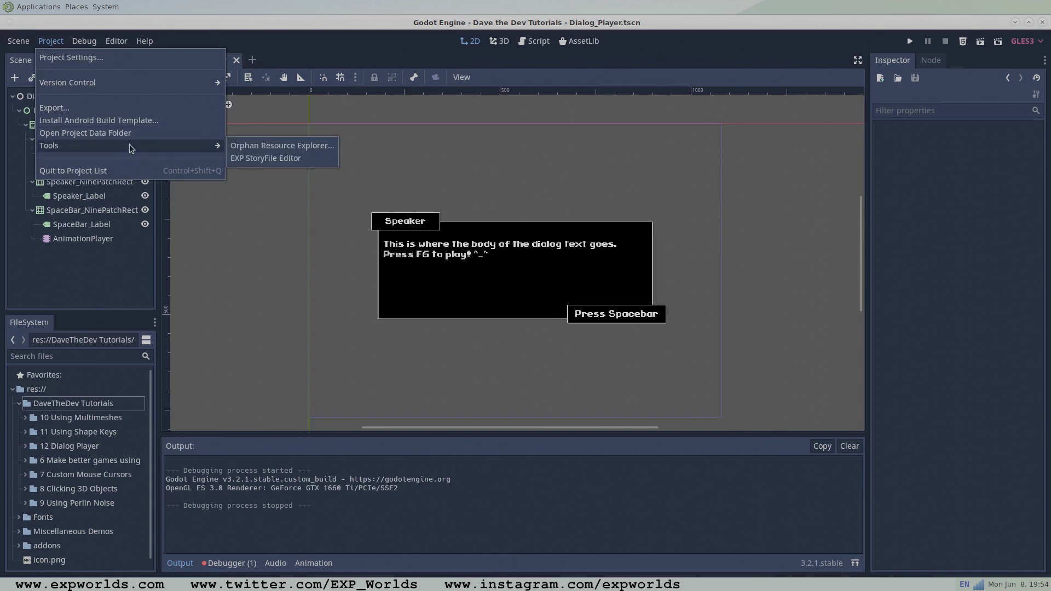
{"action": "left_click", "coordinate": [260, 158]}
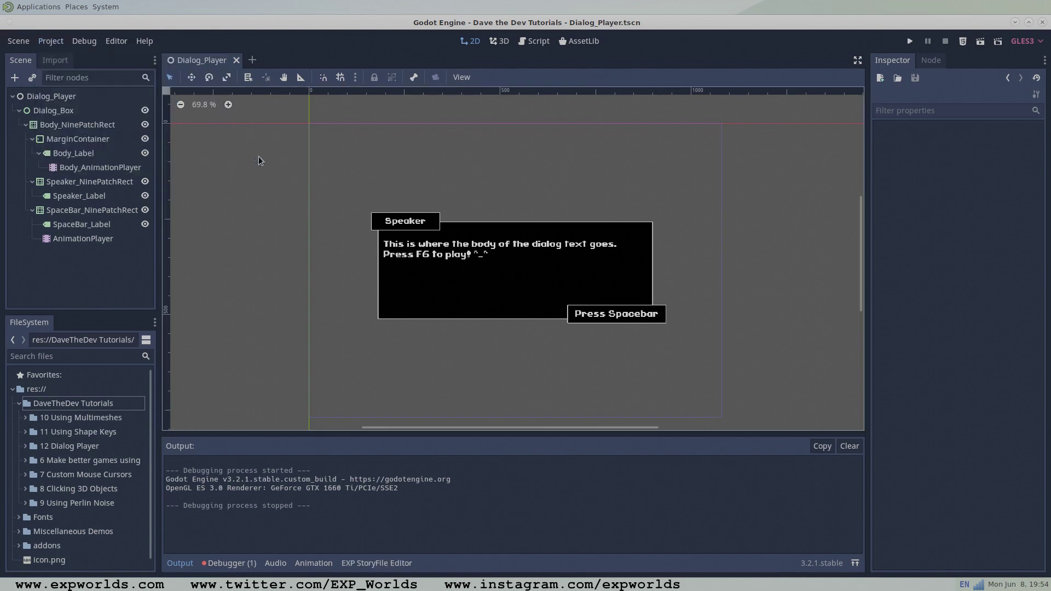
{"action": "left_click", "coordinate": [379, 564]}
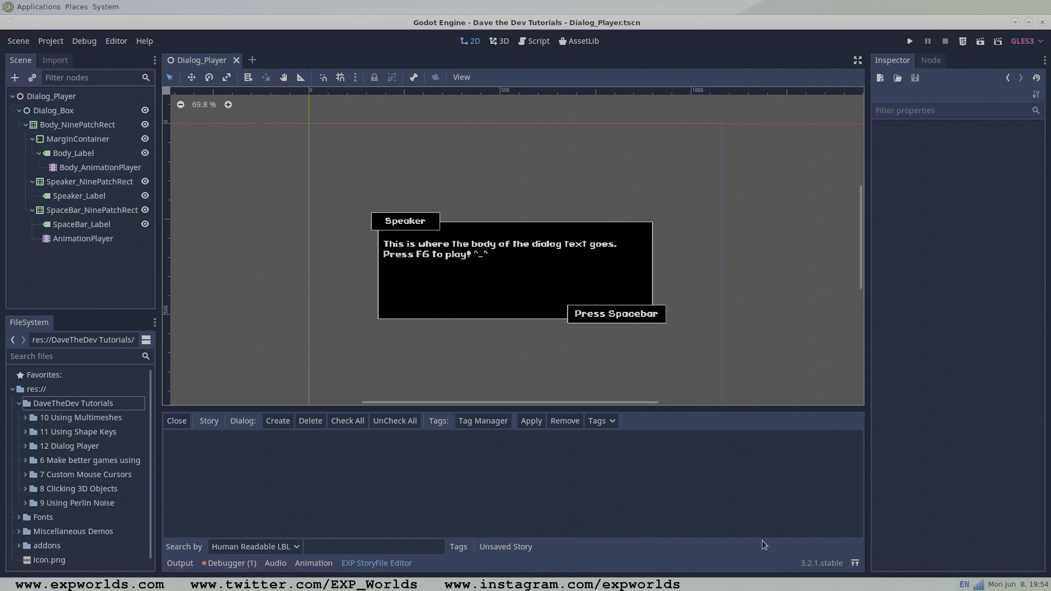
{"action": "left_click", "coordinate": [855, 563]}
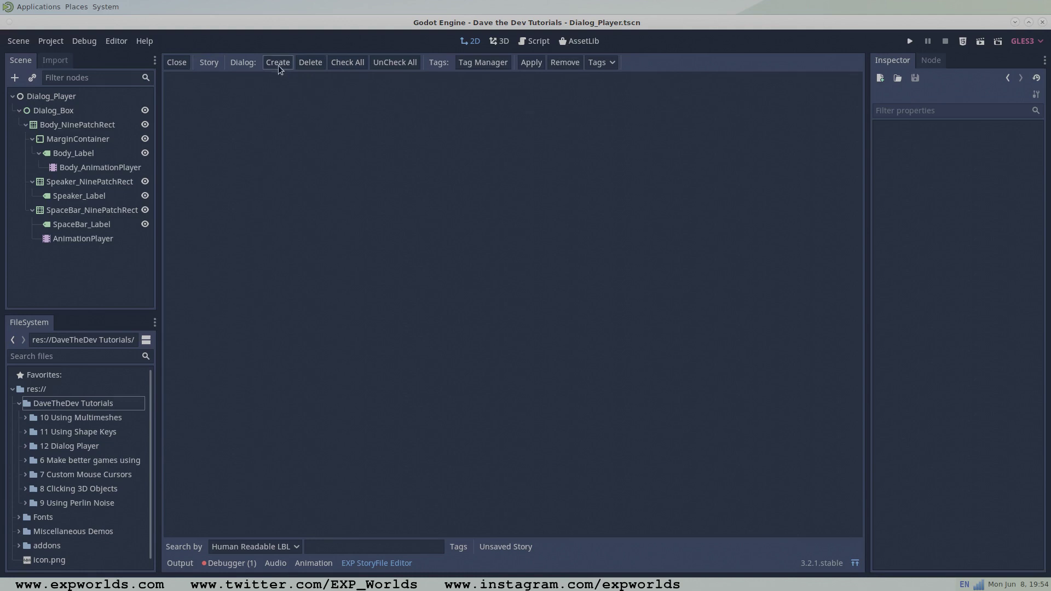
{"action": "left_click", "coordinate": [277, 63]}
- Name the record DialogPlayer/Test and describe it as 'this is a test of the vanilla dialog player.'
{"action": "left_click", "coordinate": [256, 80]}
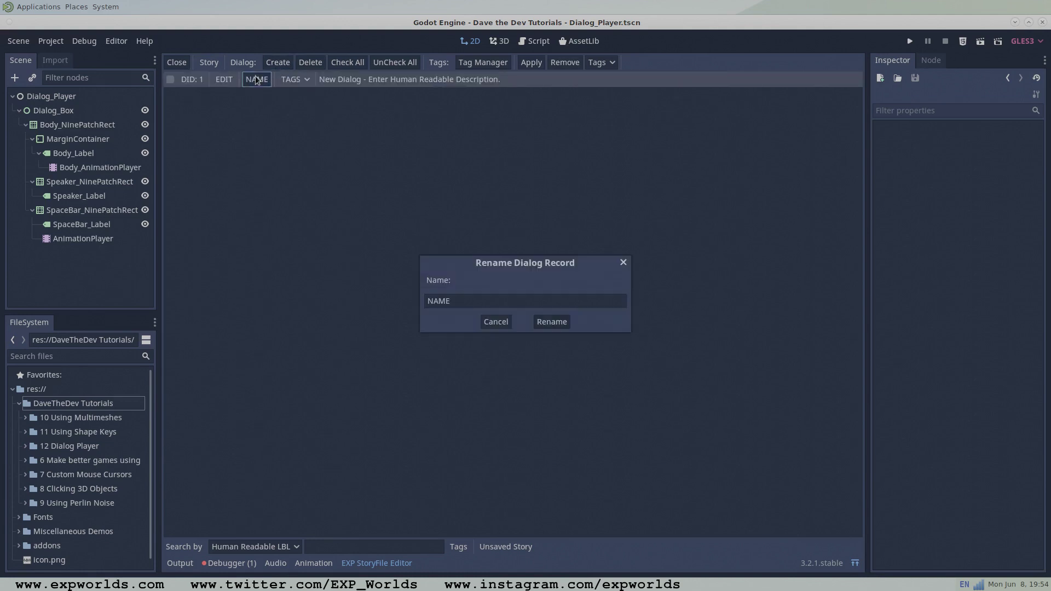
{"action": "left_click_drag", "start_coordinate": [453, 300], "coordinate": [393, 288]}
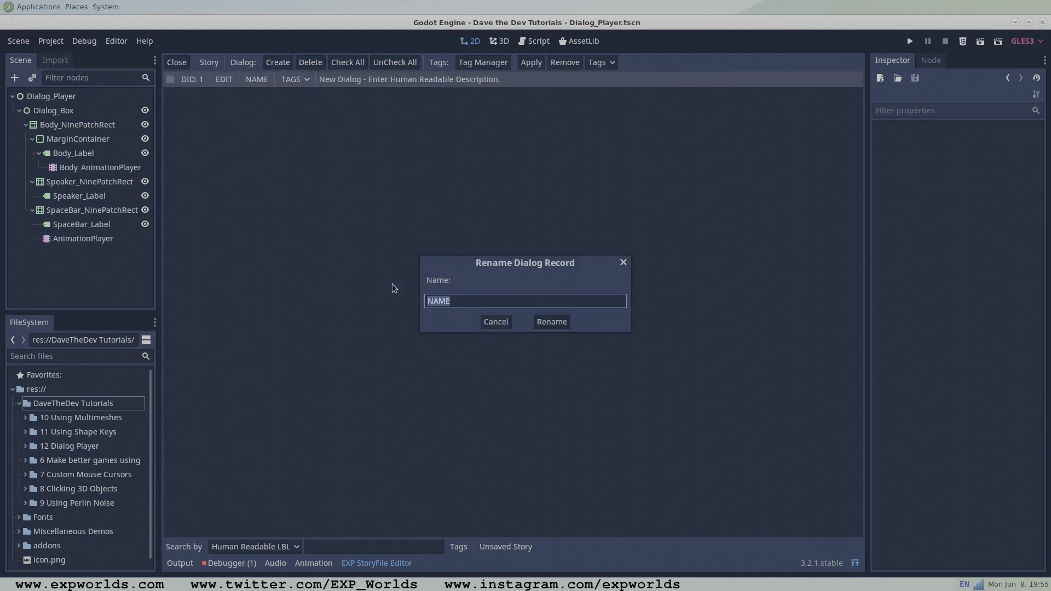
{"action": "type", "text": "DialogPal"}
{"action": "key", "text": "BackSpace"}
{"action": "key", "text": "BackSpace"}
{"action": "key", "text": "BackSpace"}
{"action": "type", "text": "Player/Test"}
{"action": "key", "text": "Return"}
{"action": "left_click", "coordinate": [438, 79]}
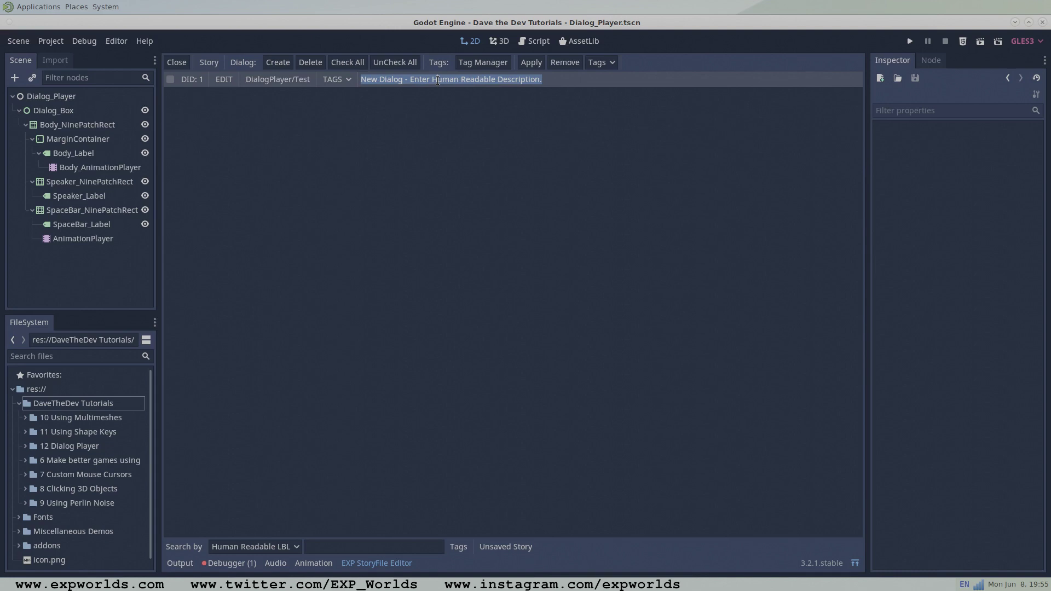
{"action": "type", "text": "this is a test of the vanilla di"}
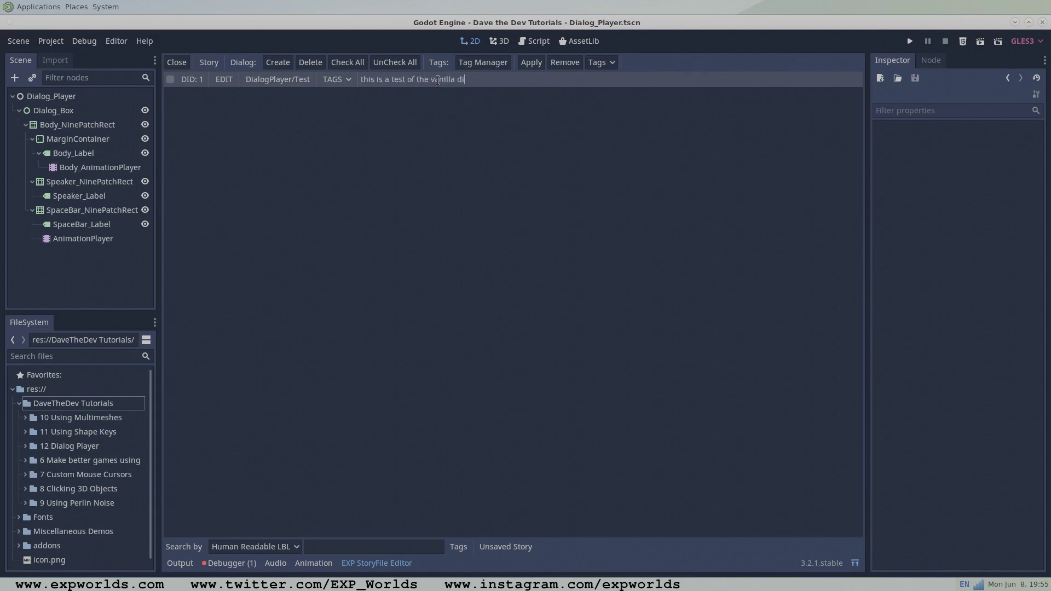
{"action": "type", "text": "alog player."}
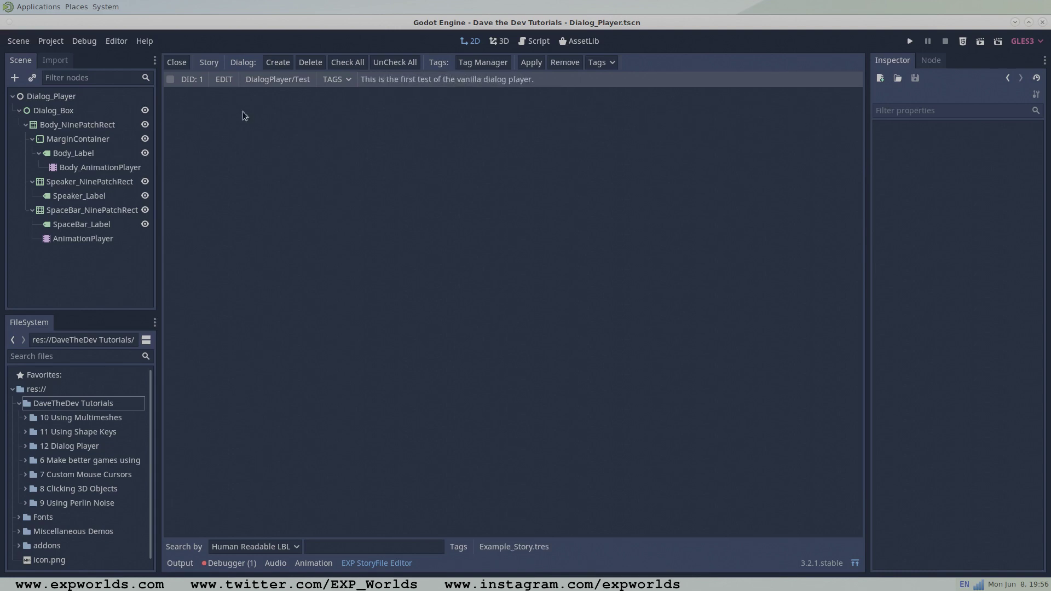
{"action": "left_click", "coordinate": [225, 80]}
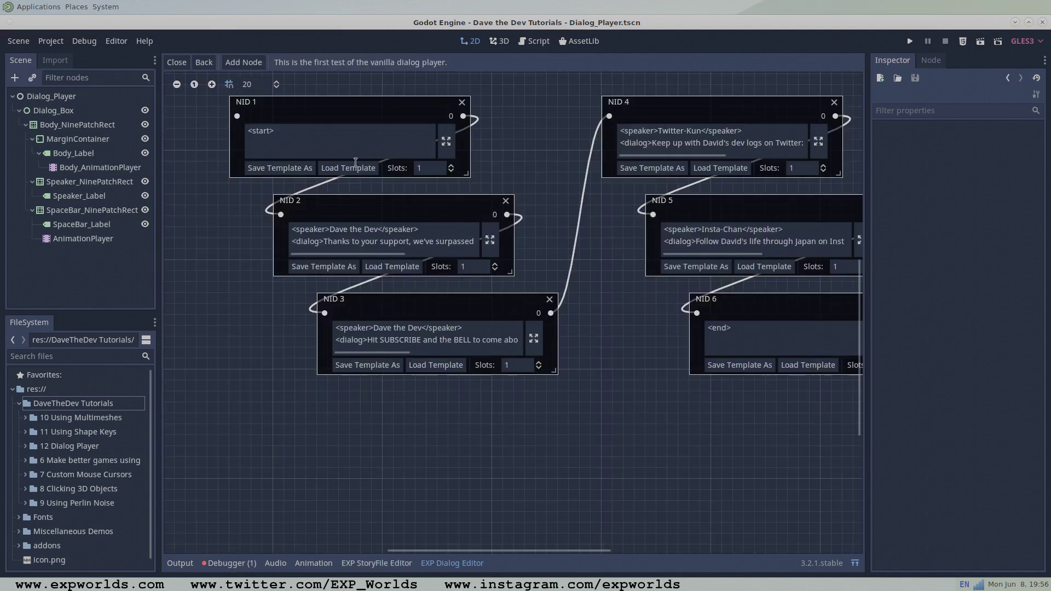
{"action": "scroll", "coordinate": [574, 263], "scroll_direction": "up", "scroll_amount": 3}
{"action": "scroll", "coordinate": [559, 261], "scroll_direction": "right", "scroll_amount": 3}
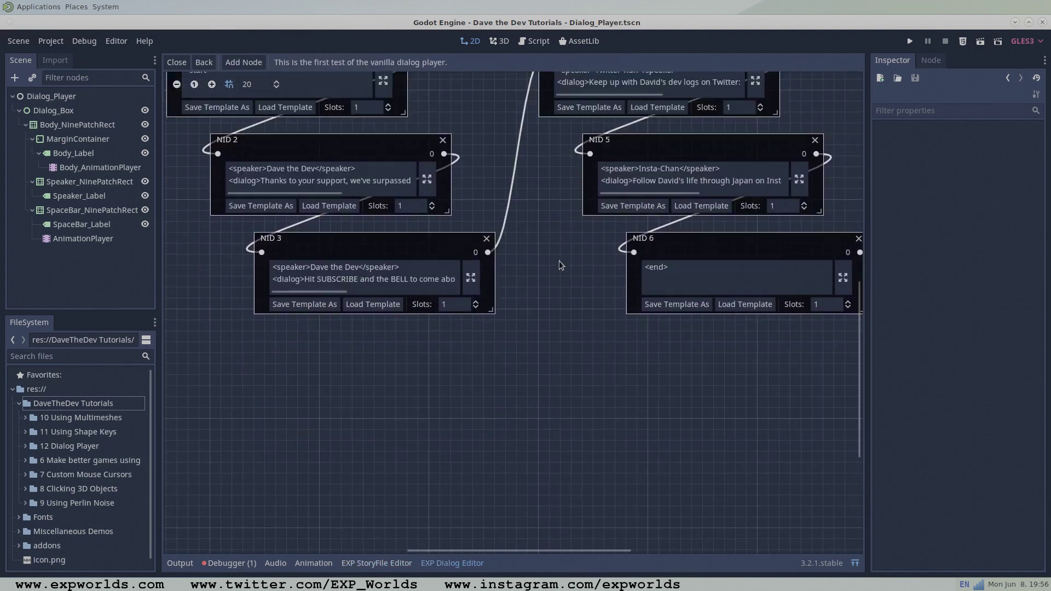
{"action": "scroll", "coordinate": [547, 258], "scroll_direction": "down", "scroll_amount": 1}
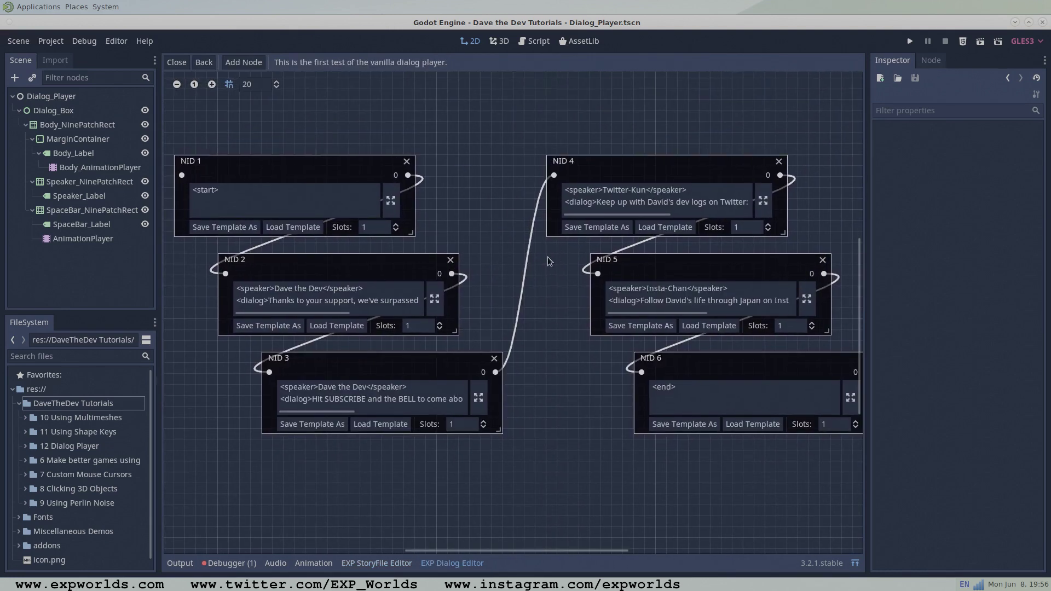
{"action": "scroll", "coordinate": [547, 257], "scroll_direction": "left", "scroll_amount": 1}
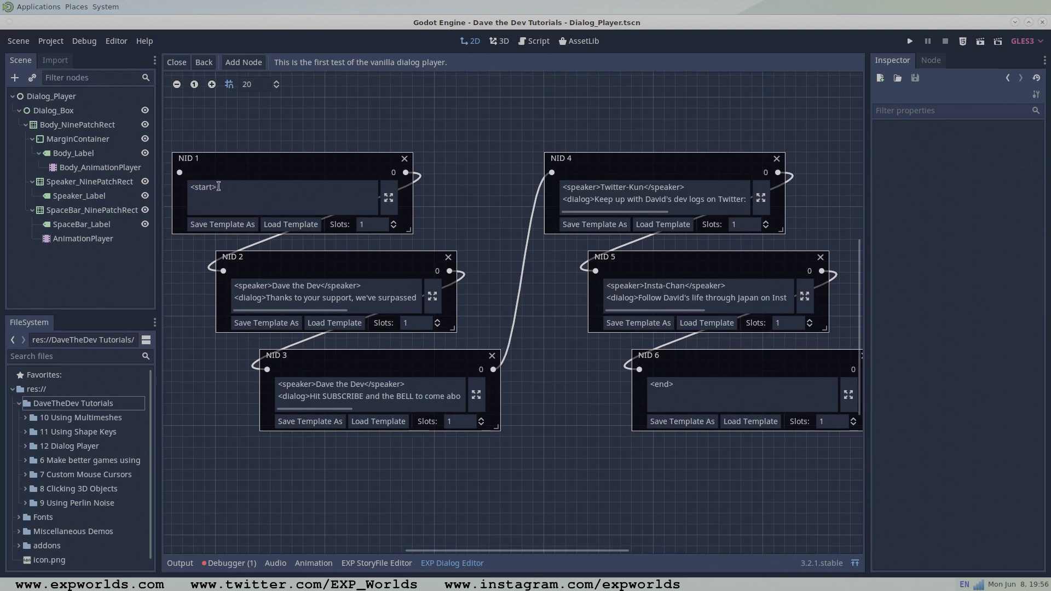
{"action": "left_click_drag", "start_coordinate": [218, 187], "coordinate": [186, 186]}
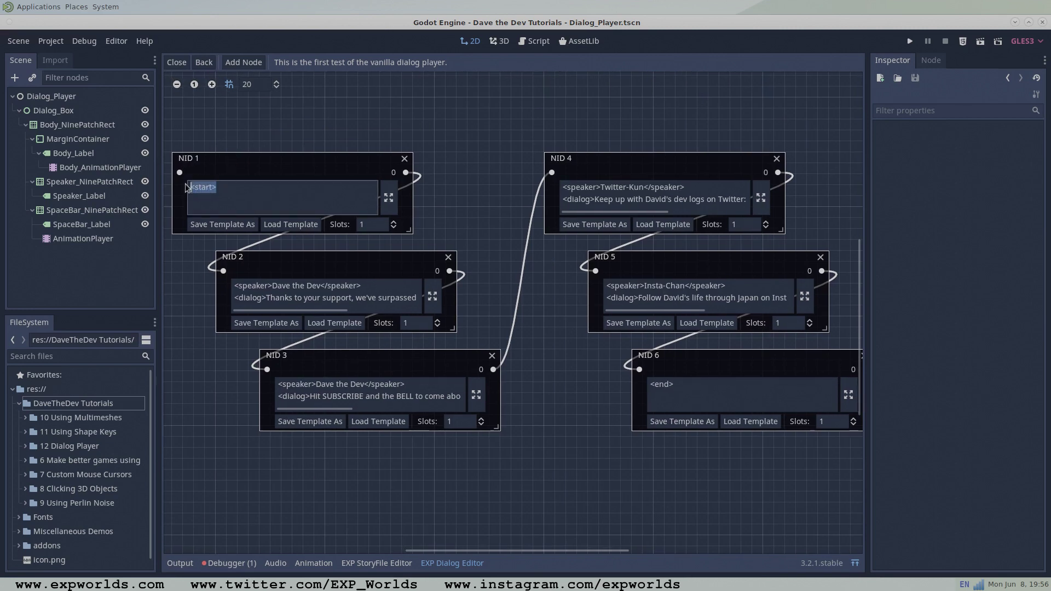
{"action": "left_click", "coordinate": [228, 190]}
{"action": "left_click_drag", "start_coordinate": [362, 287], "coordinate": [220, 284]}
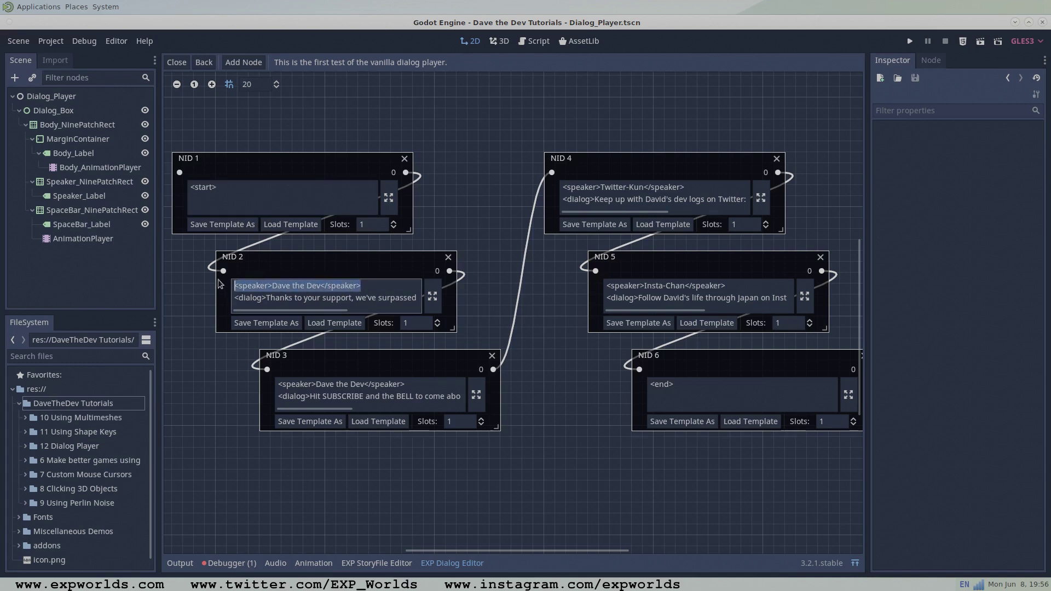
- Review NID 2's speaker and dialog lines in the larger text editor, then check NID 6's <end> text
{"action": "left_click", "coordinate": [434, 296]}
{"action": "left_click", "coordinate": [387, 109]}
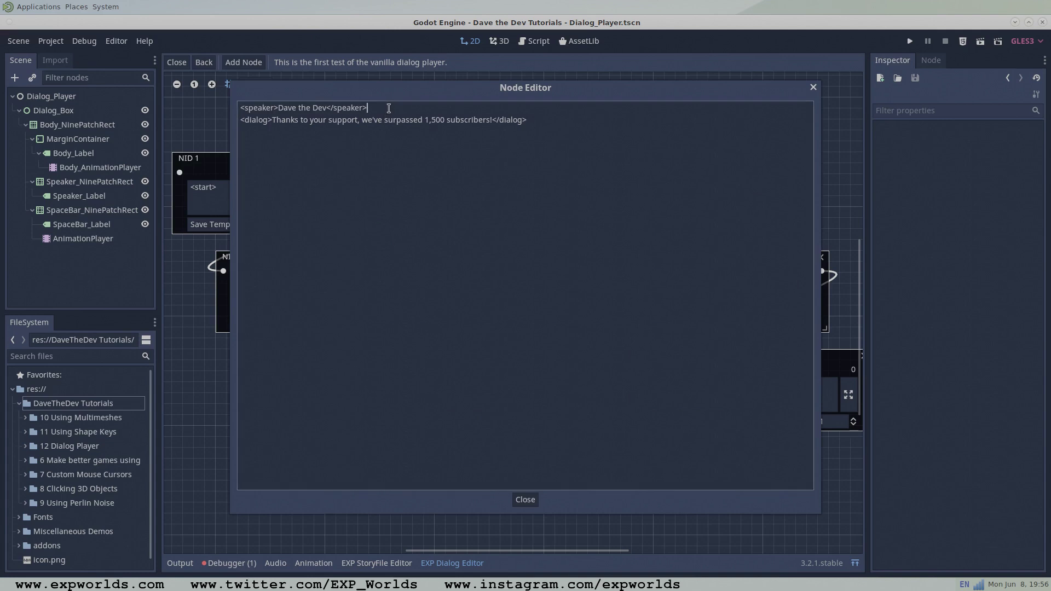
{"action": "left_click_drag", "start_coordinate": [391, 109], "coordinate": [233, 108]}
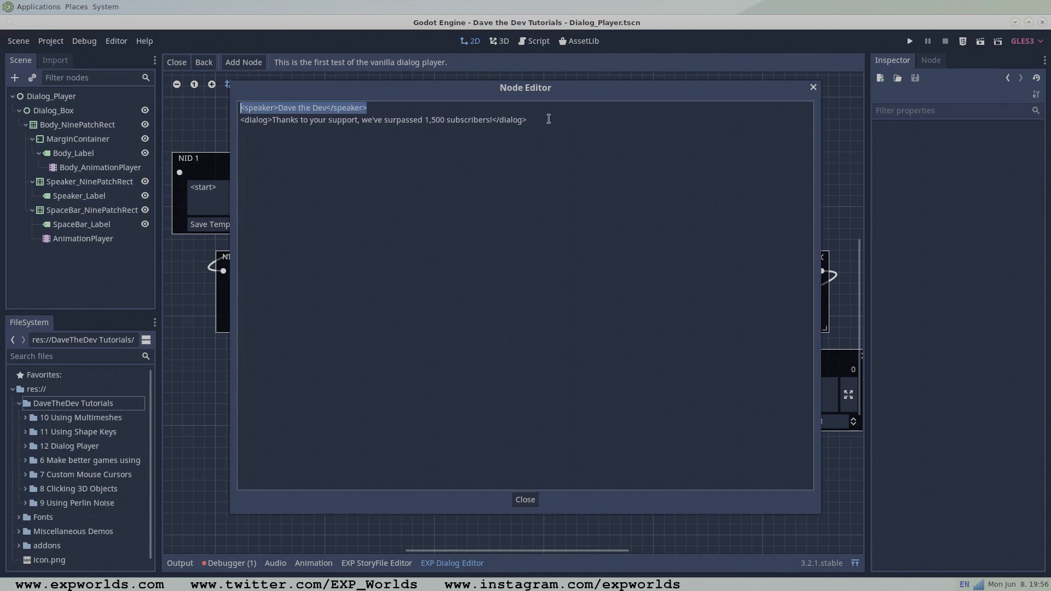
{"action": "left_click_drag", "start_coordinate": [548, 118], "coordinate": [236, 120]}
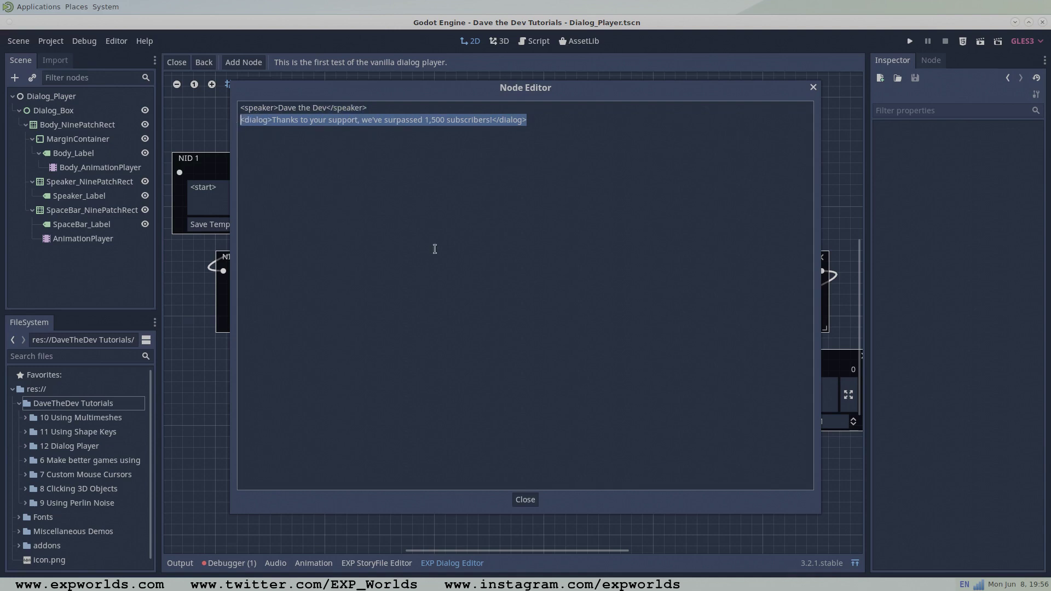
{"action": "left_click", "coordinate": [525, 499]}
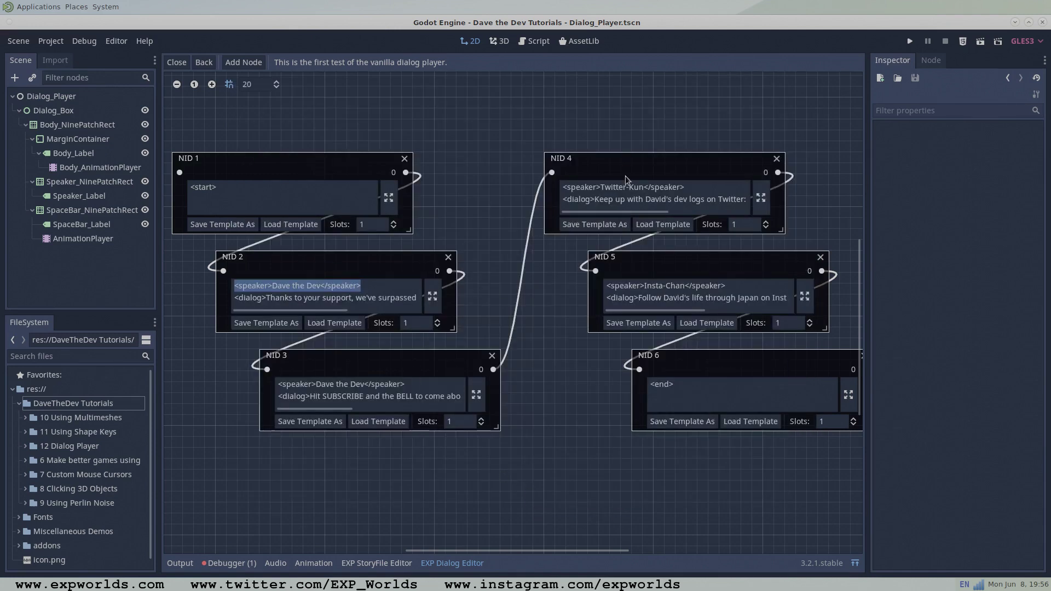
{"action": "triple_click", "coordinate": [713, 388]}
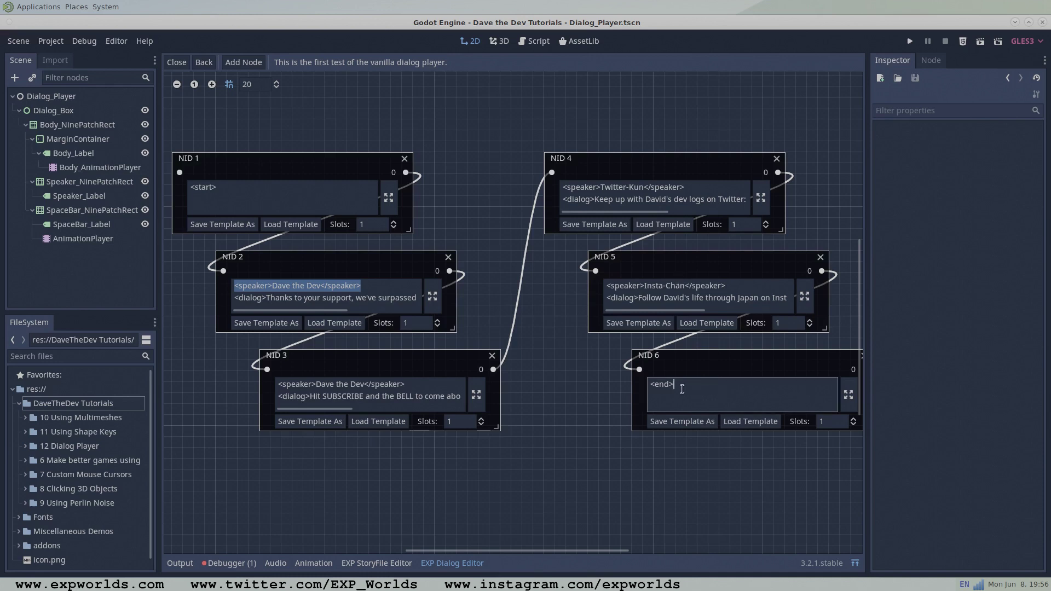
{"action": "left_click", "coordinate": [693, 385]}
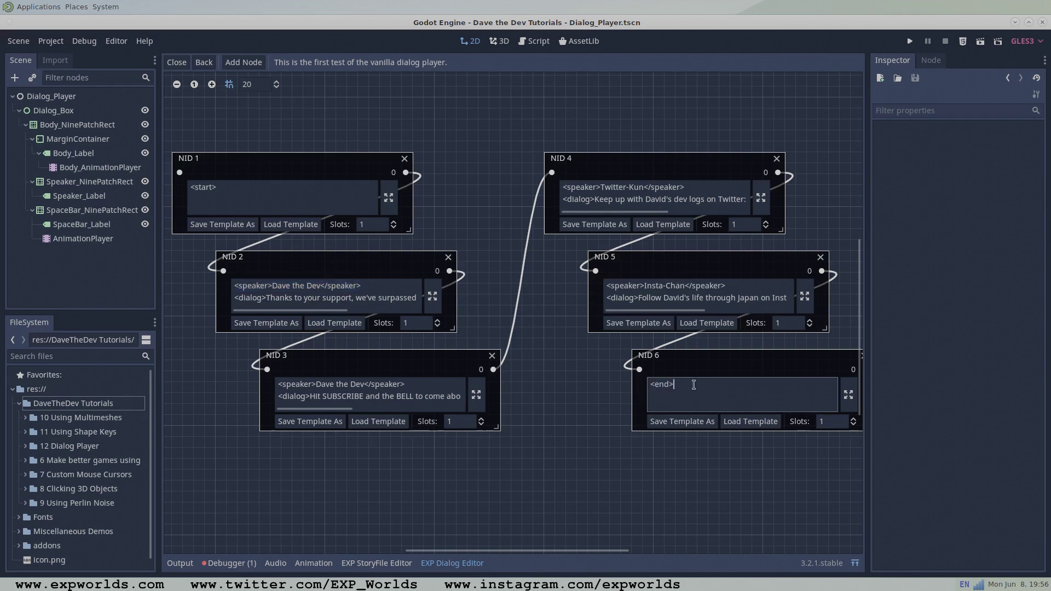
- Return to the dialog list and save the story over Example_Story.tres in the stories folder
{"action": "left_click", "coordinate": [204, 63]}
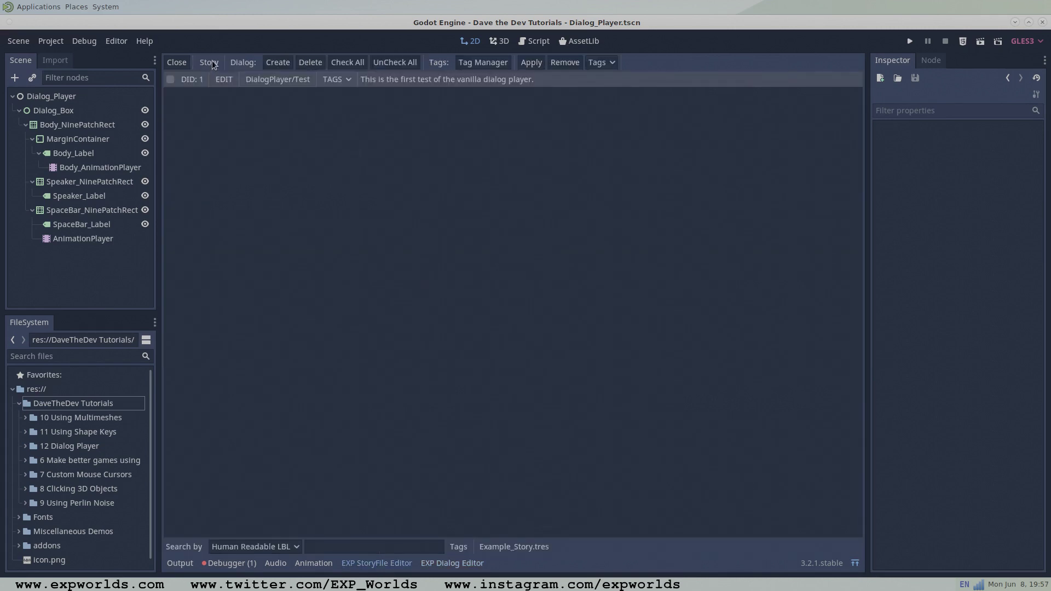
{"action": "left_click", "coordinate": [210, 63]}
{"action": "left_click", "coordinate": [225, 104]}
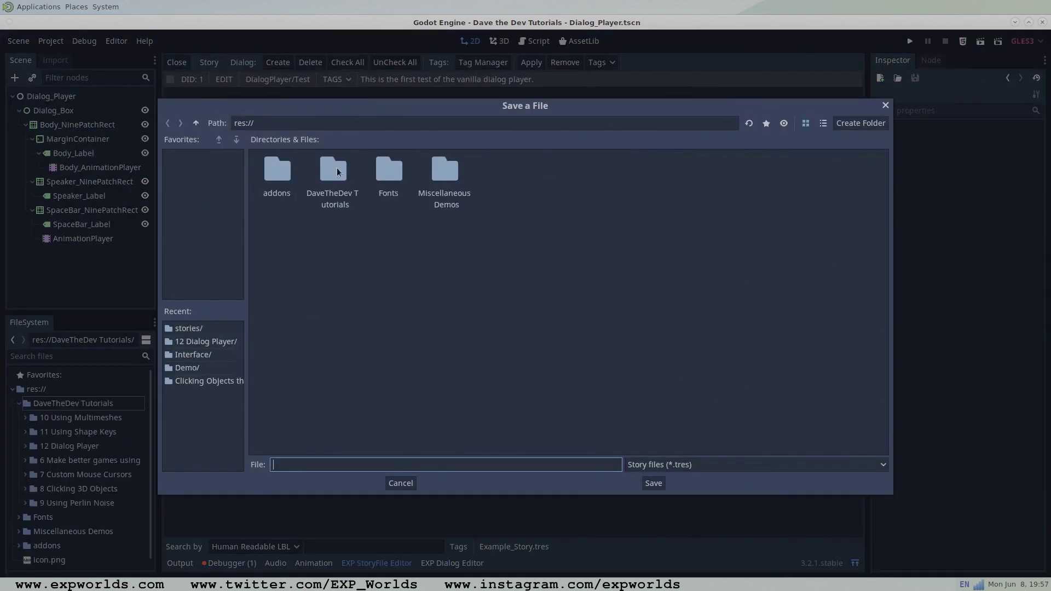
{"action": "double_click", "coordinate": [340, 181]}
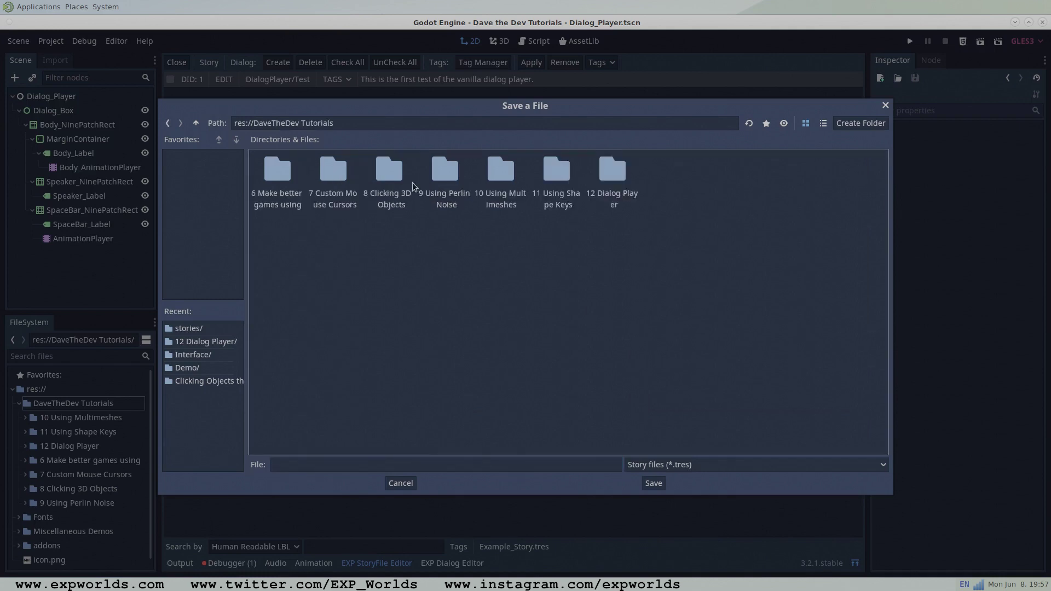
{"action": "double_click", "coordinate": [615, 172]}
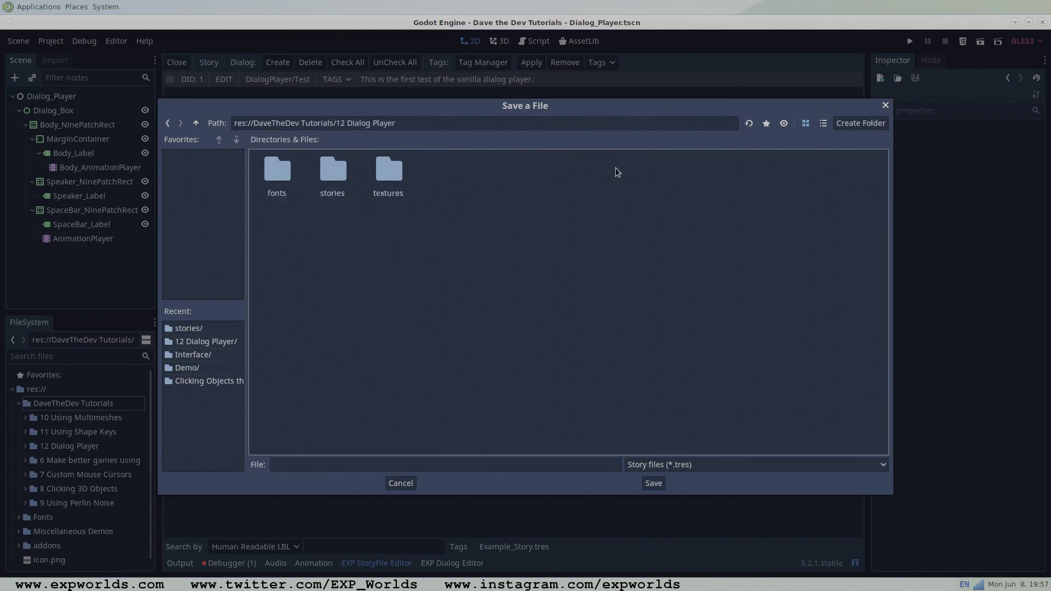
{"action": "double_click", "coordinate": [332, 172]}
{"action": "left_click", "coordinate": [284, 174]}
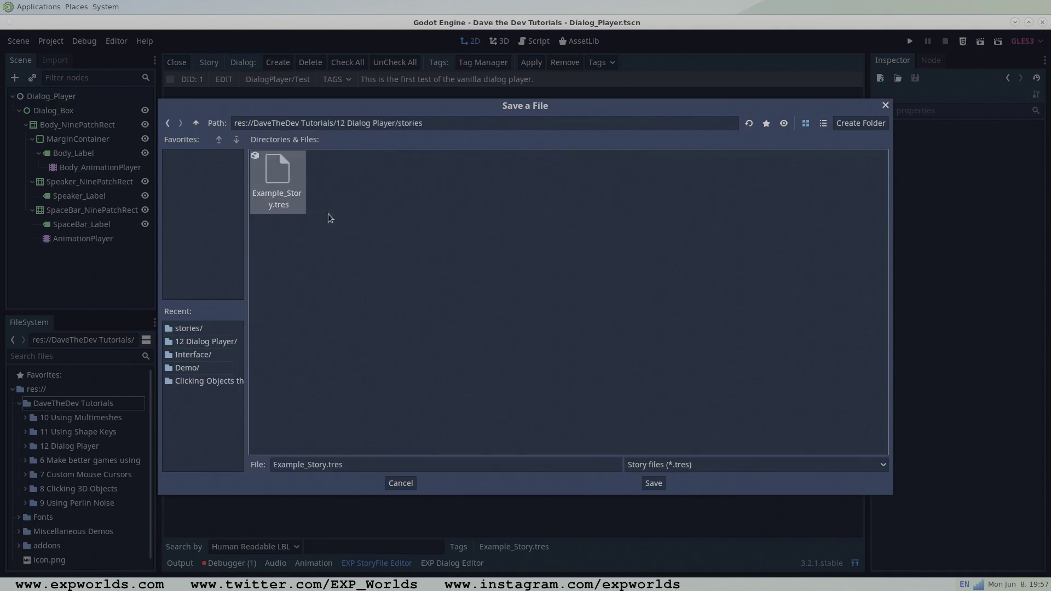
{"action": "left_click", "coordinate": [653, 484]}
{"action": "left_click", "coordinate": [549, 313]}
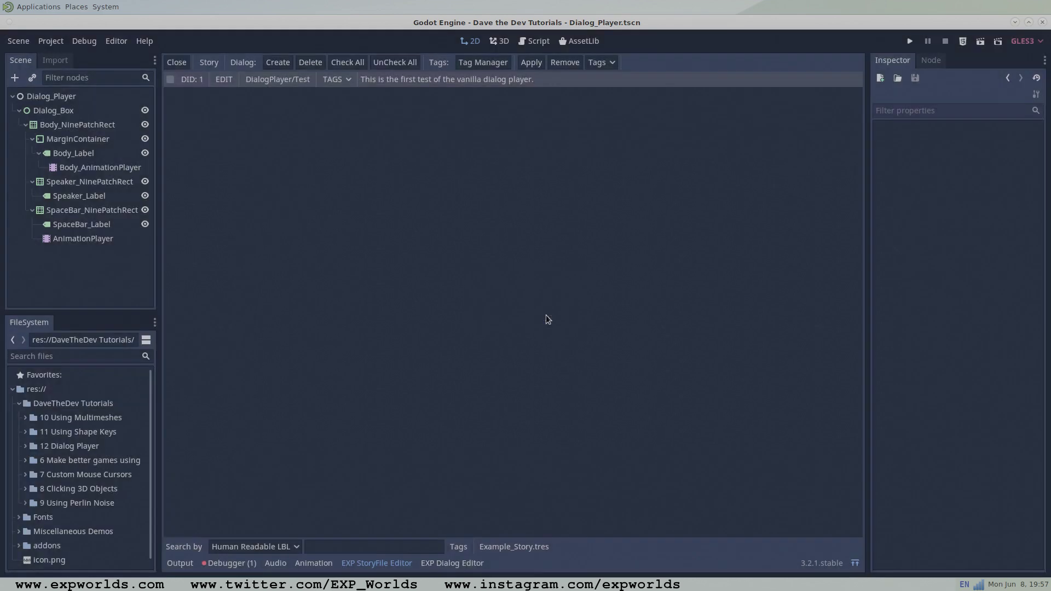
- Bake the story into the stories folder, naming the file Example_Story_Baked.tres
{"action": "left_click", "coordinate": [209, 63]}
{"action": "left_click", "coordinate": [223, 117]}
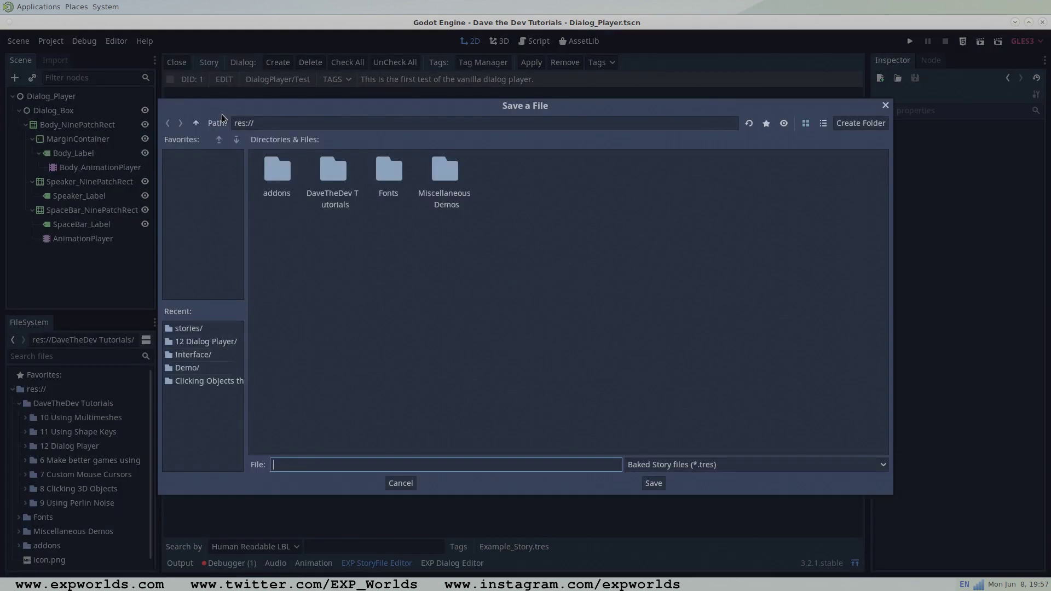
{"action": "double_click", "coordinate": [333, 179]}
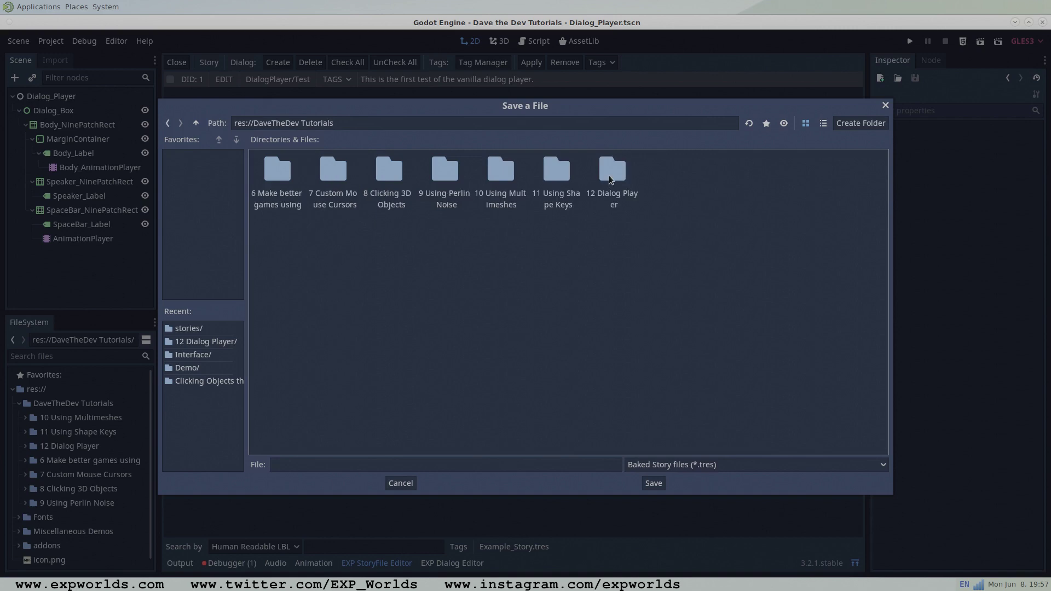
{"action": "left_click", "coordinate": [610, 174]}
{"action": "double_click", "coordinate": [610, 174]}
{"action": "double_click", "coordinate": [331, 172]}
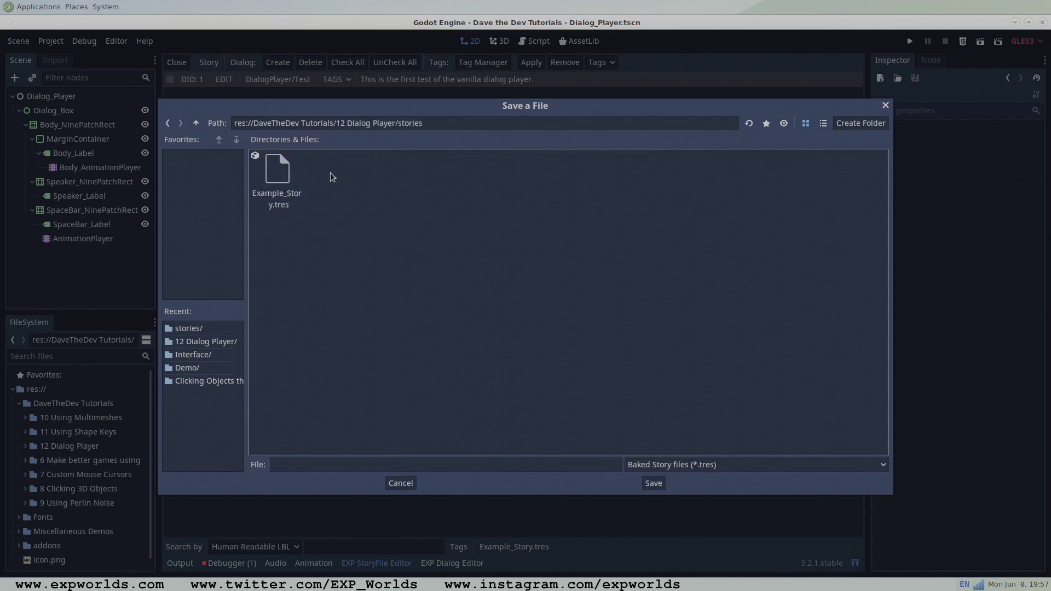
{"action": "left_click", "coordinate": [279, 180]}
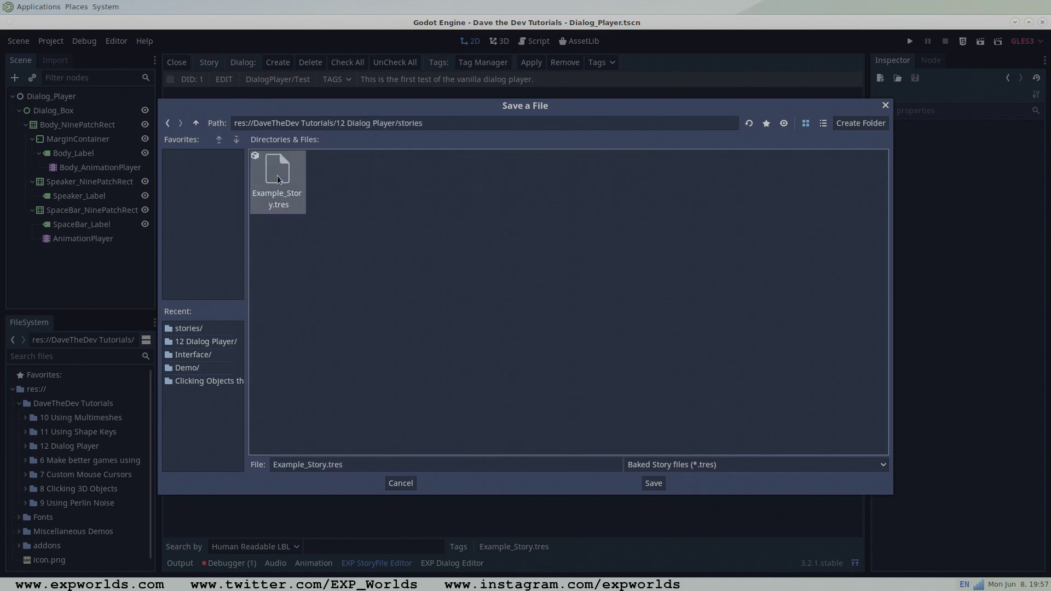
{"action": "left_click", "coordinate": [327, 464]}
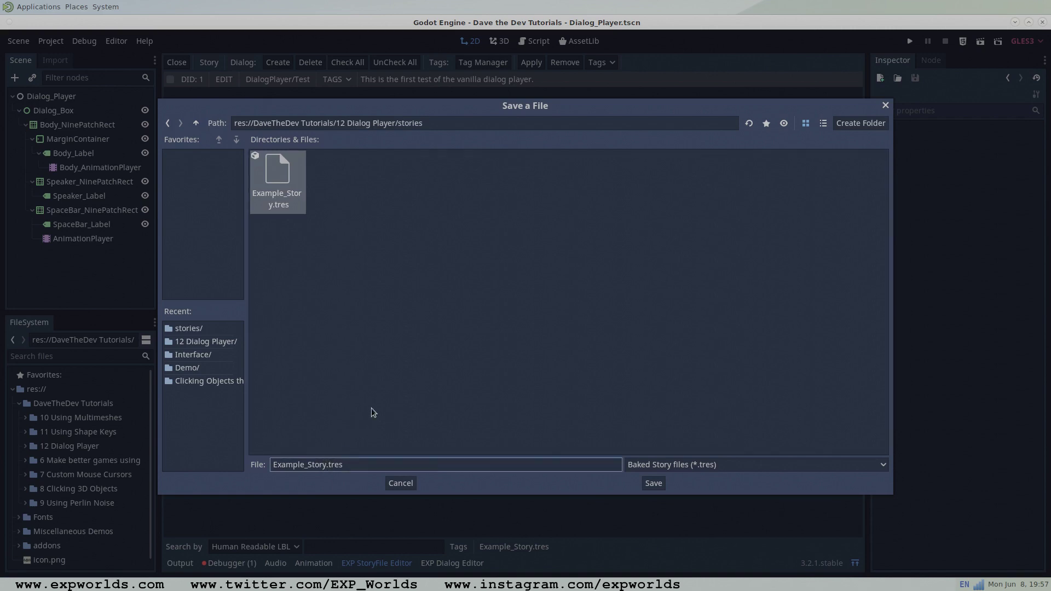
{"action": "type", "text": "_Baked"}
- Save Example_Story_Baked.tres and run the scene with F6 to test the dialog
{"action": "left_click", "coordinate": [649, 488]}
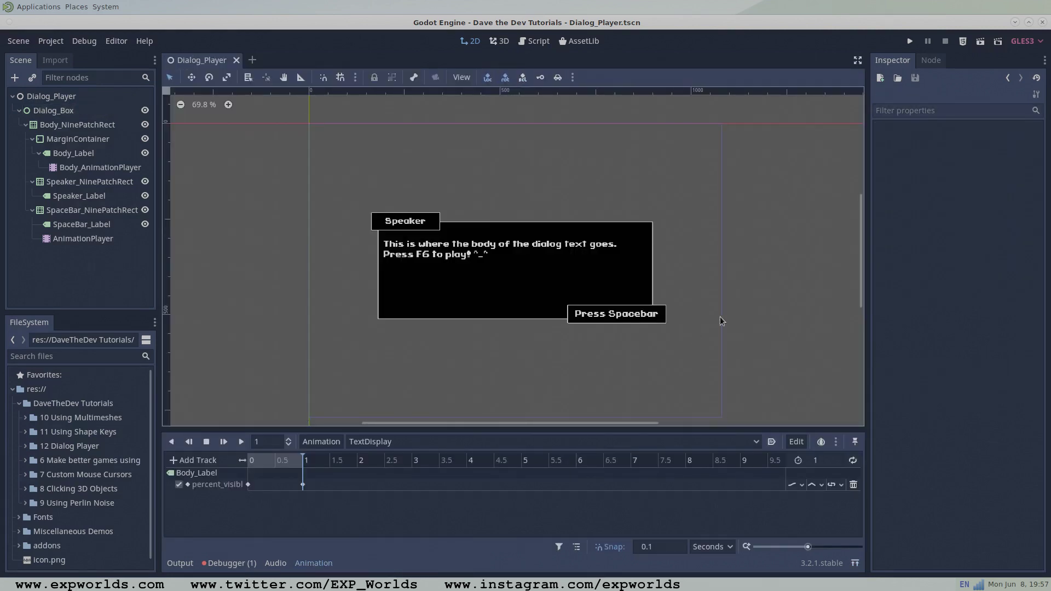
{"action": "key", "text": "F6"}
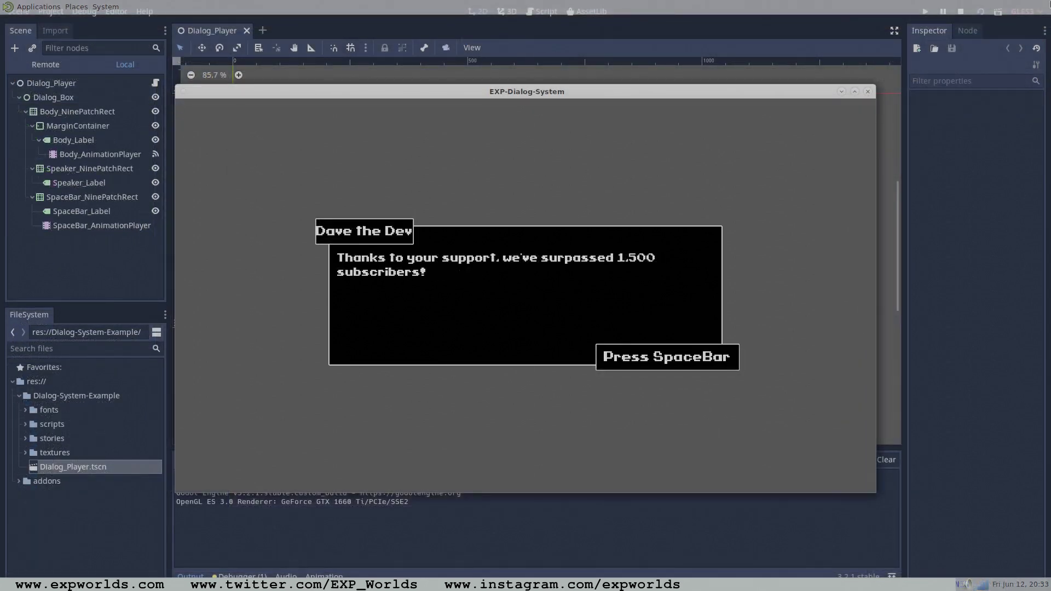
- Cycle the running dialog through the subscriber, SUBSCRIBE, Twitter-Kun and Insta-Chan lines several times with Spacebar
{"action": "key", "text": "space"}
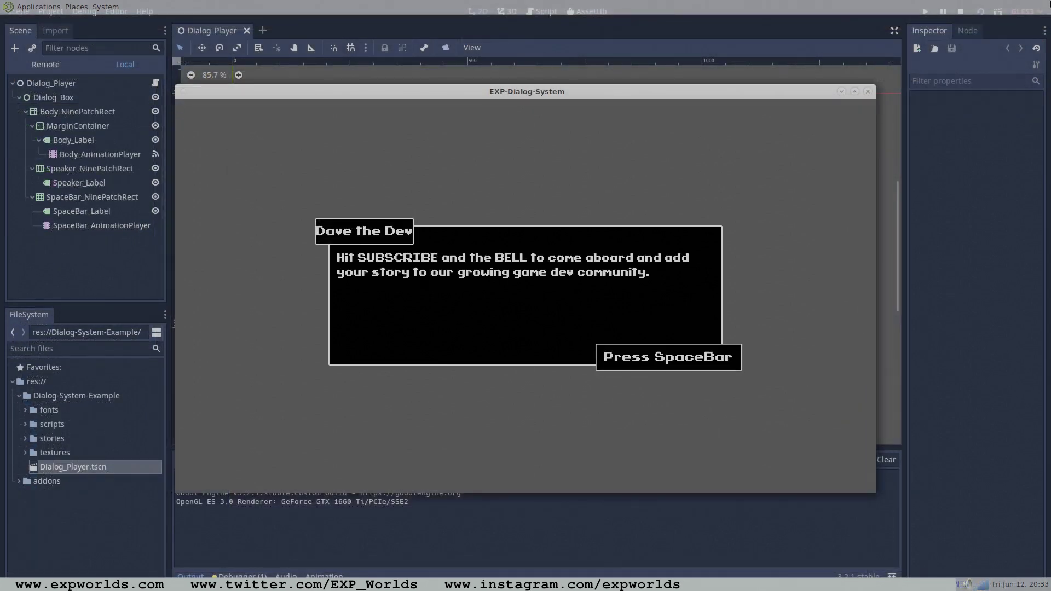
{"action": "key", "text": "space"}
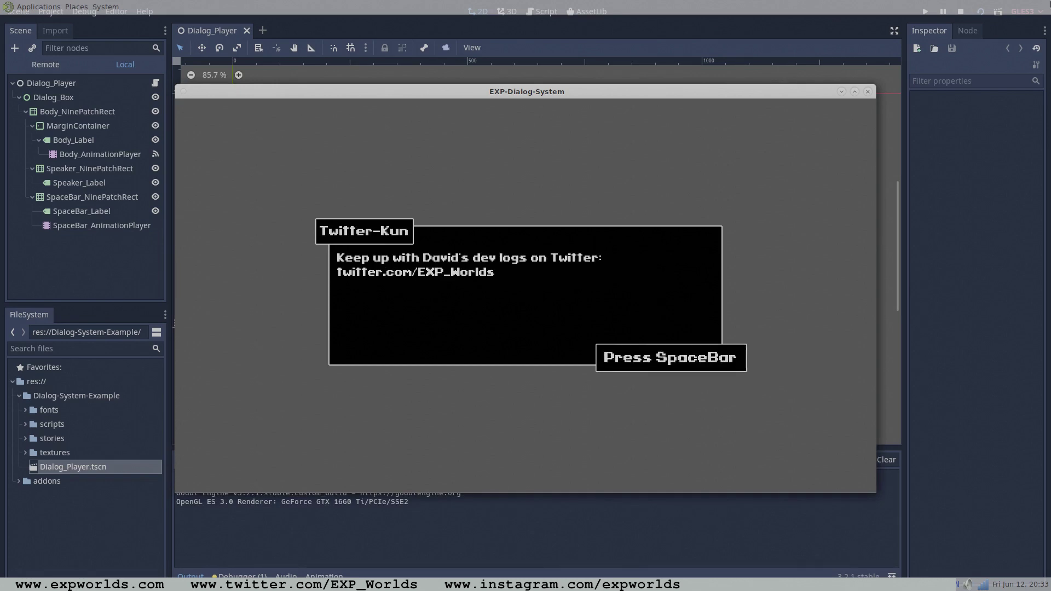
{"action": "key", "text": "space"}
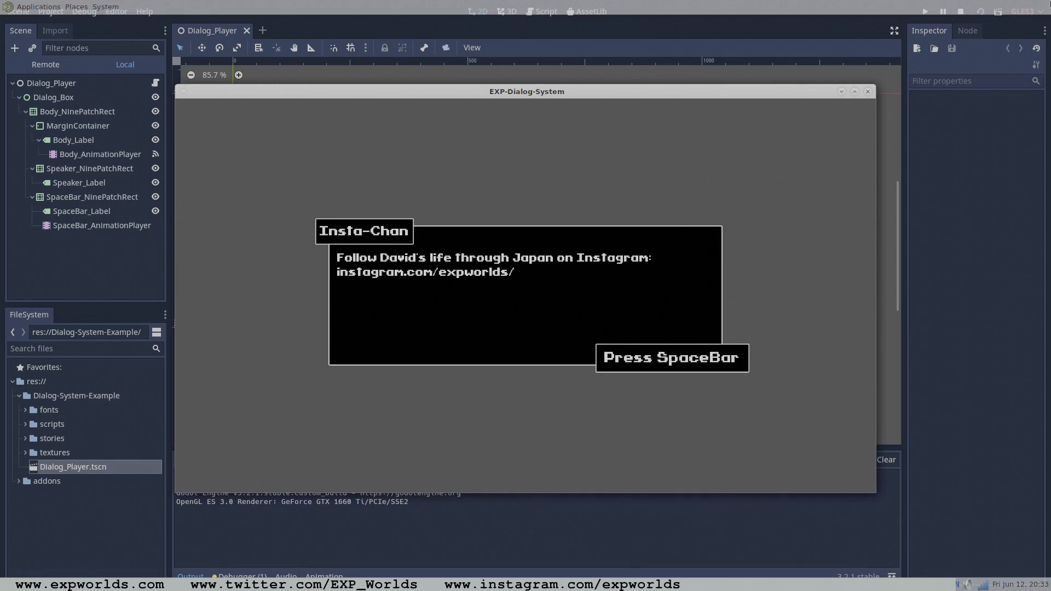
{"action": "key", "text": "space"}
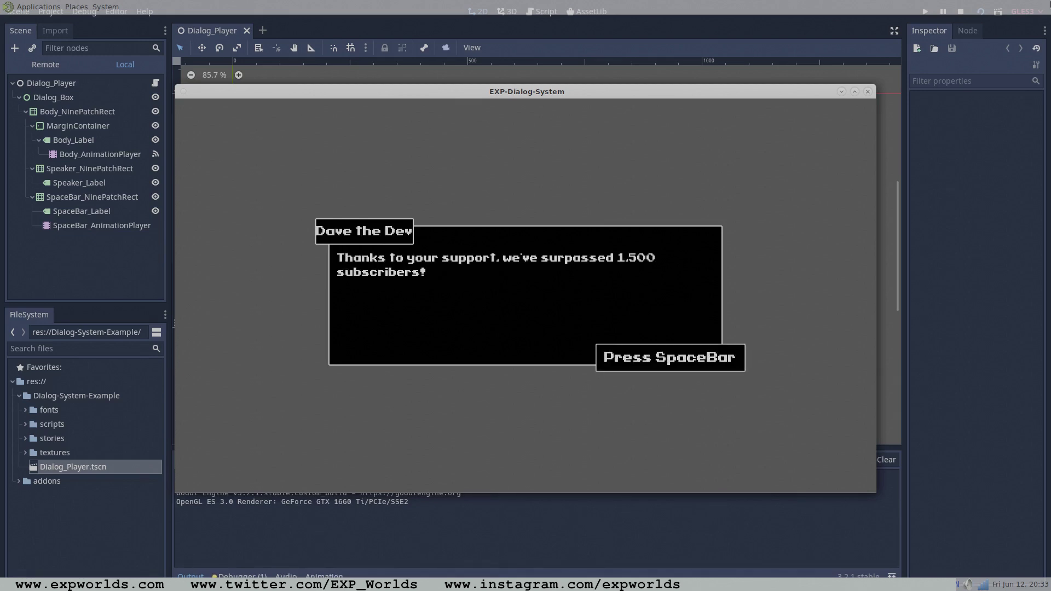
{"action": "key", "text": "space"}
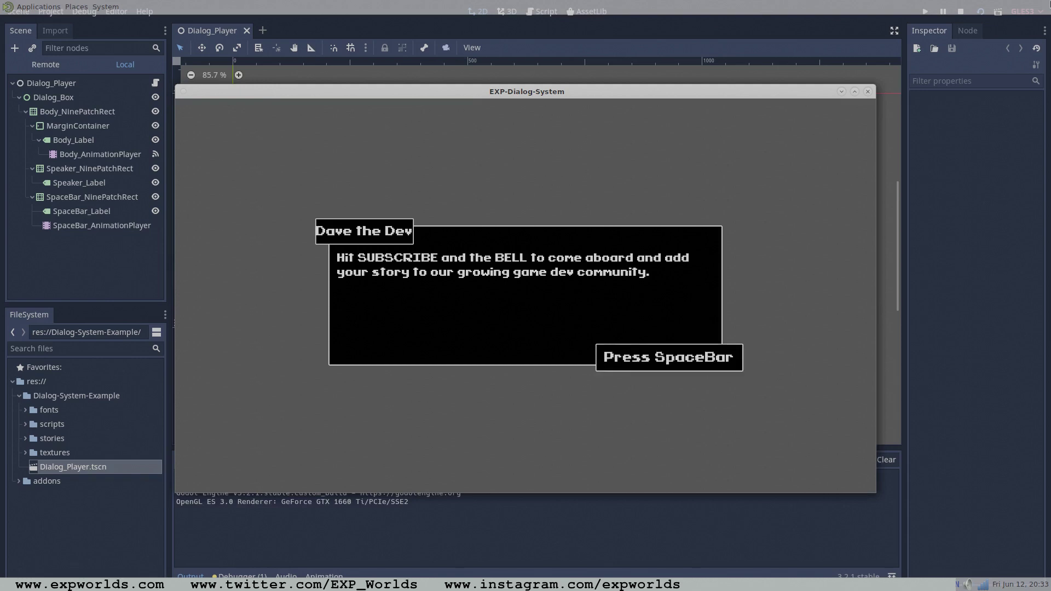
{"action": "key", "text": "space"}
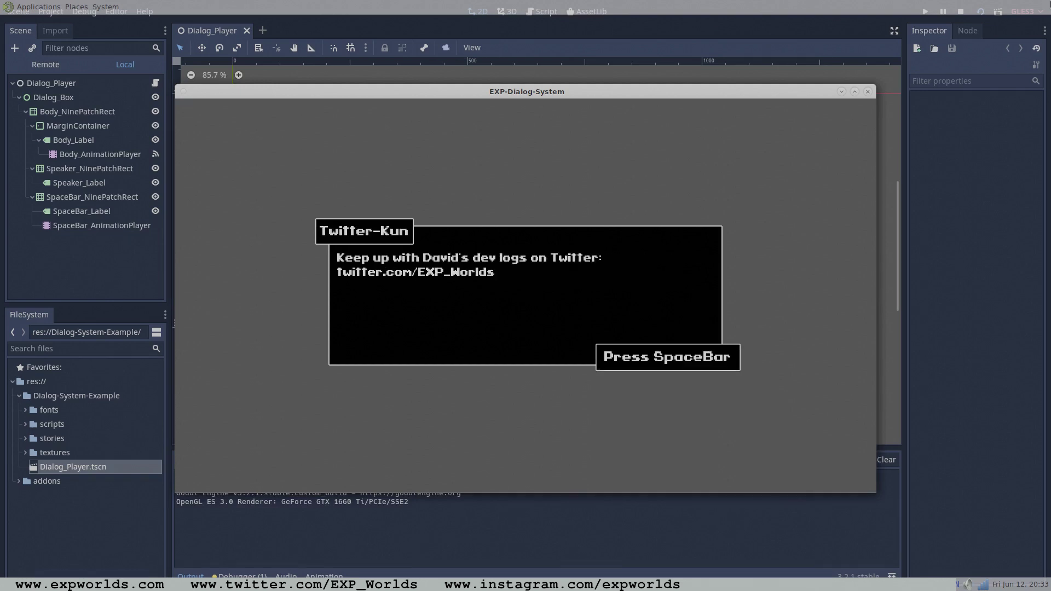
{"action": "key", "text": "space"}
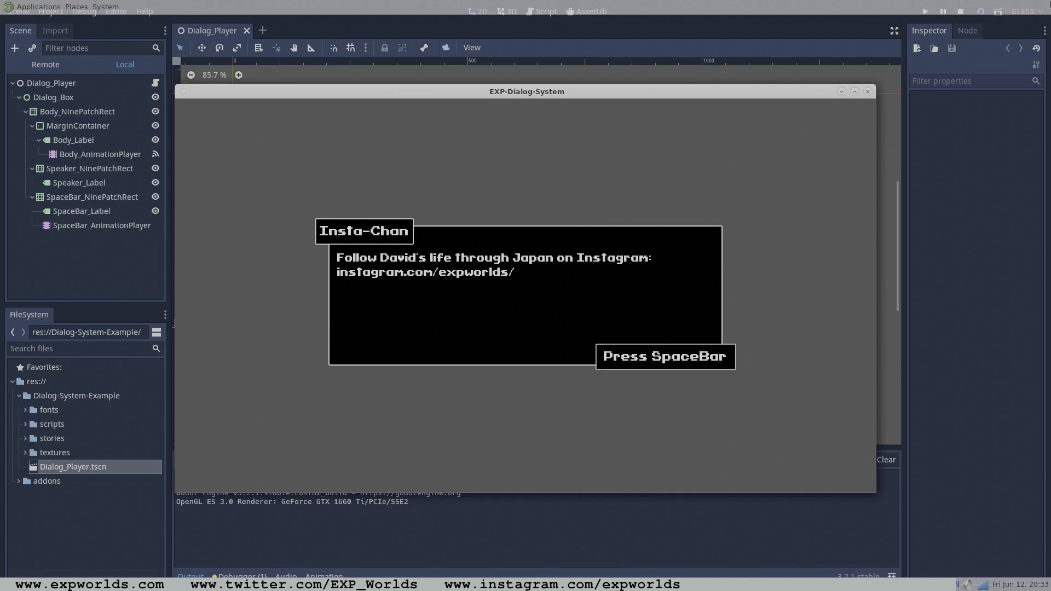
{"action": "key", "text": "space"}
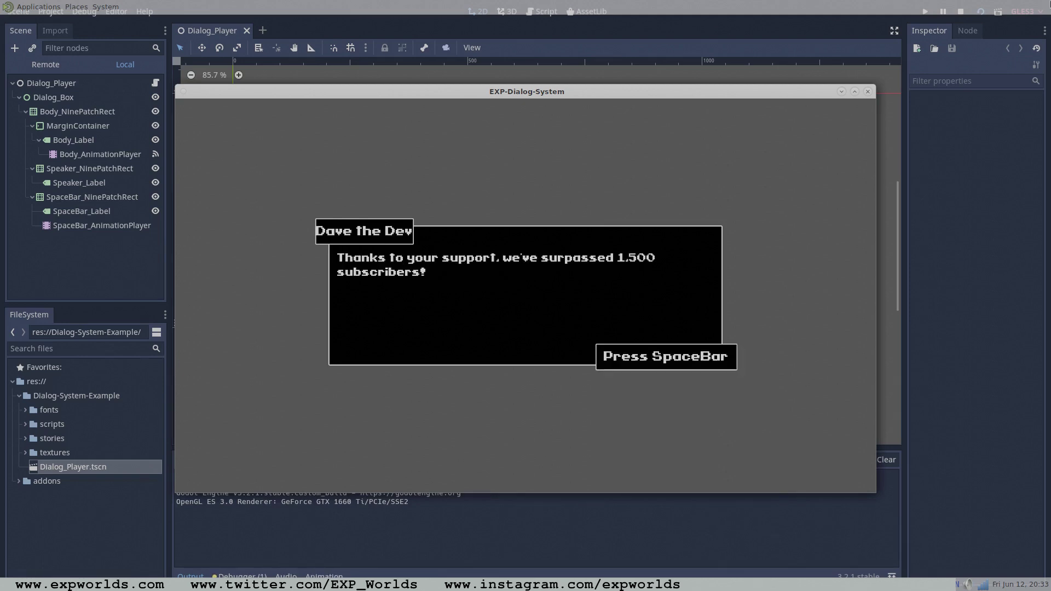
{"action": "key", "text": "space"}
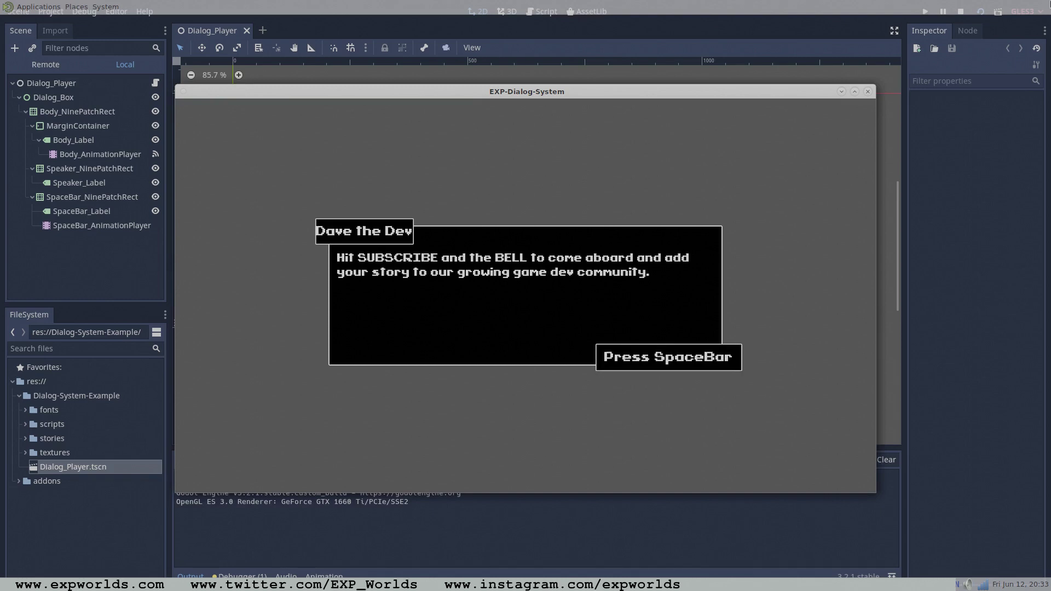
{"action": "key", "text": "space"}
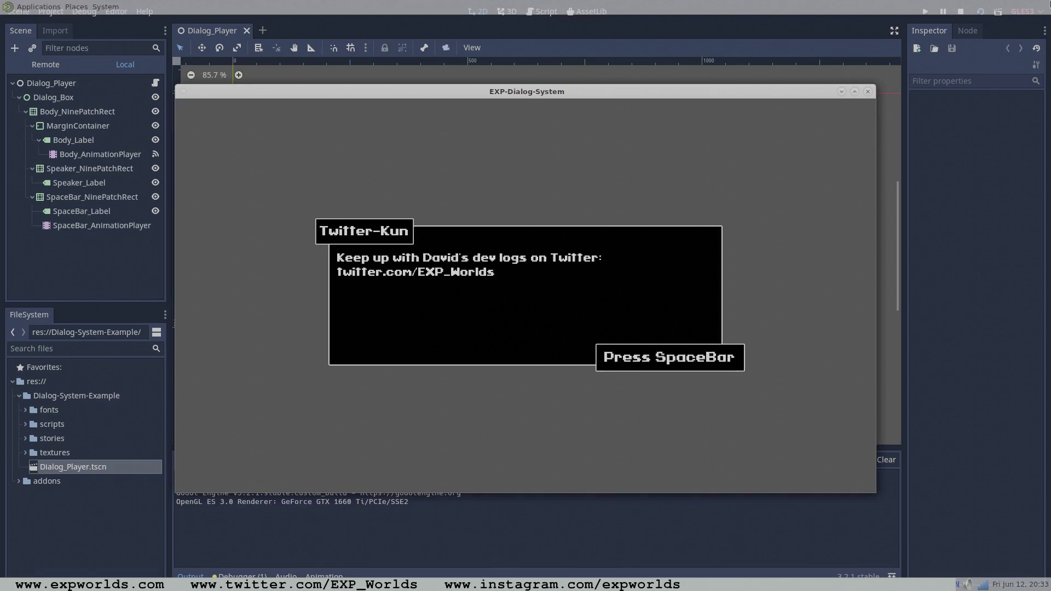
{"action": "key", "text": "space"}
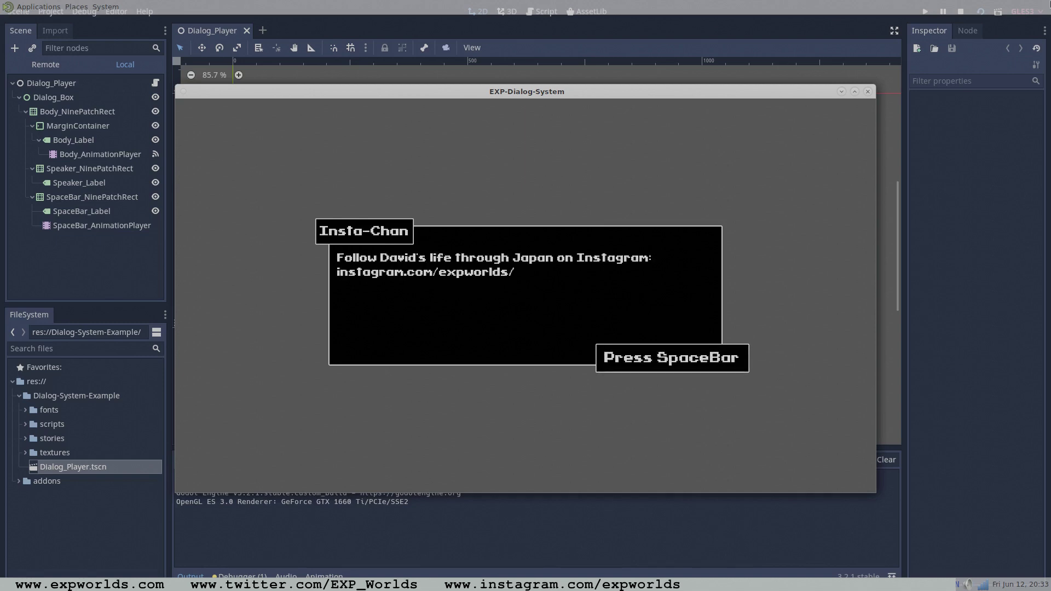
{"action": "key", "text": "space"}
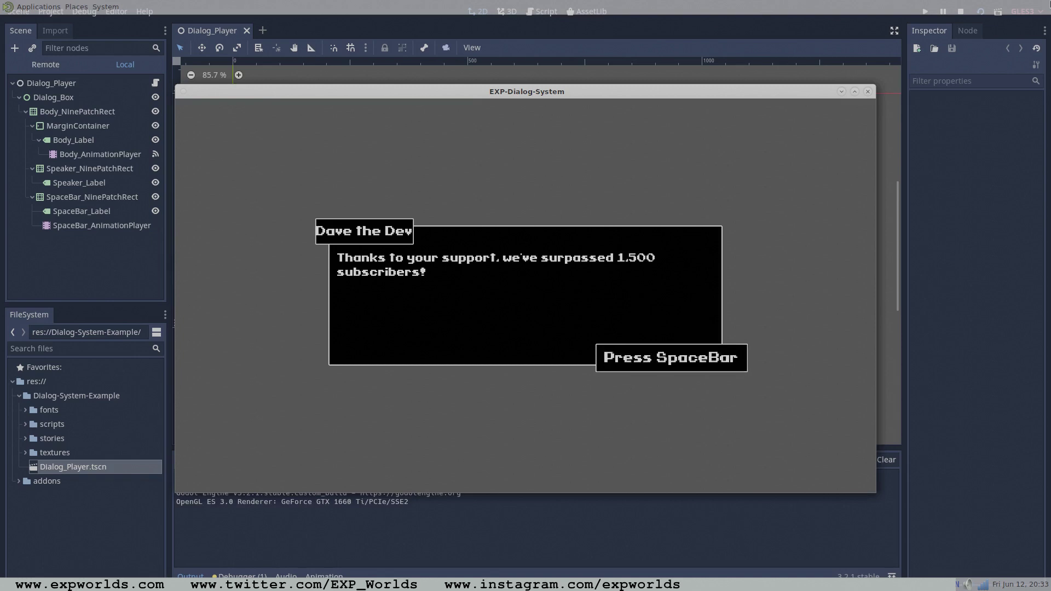
{"action": "key", "text": "space"}
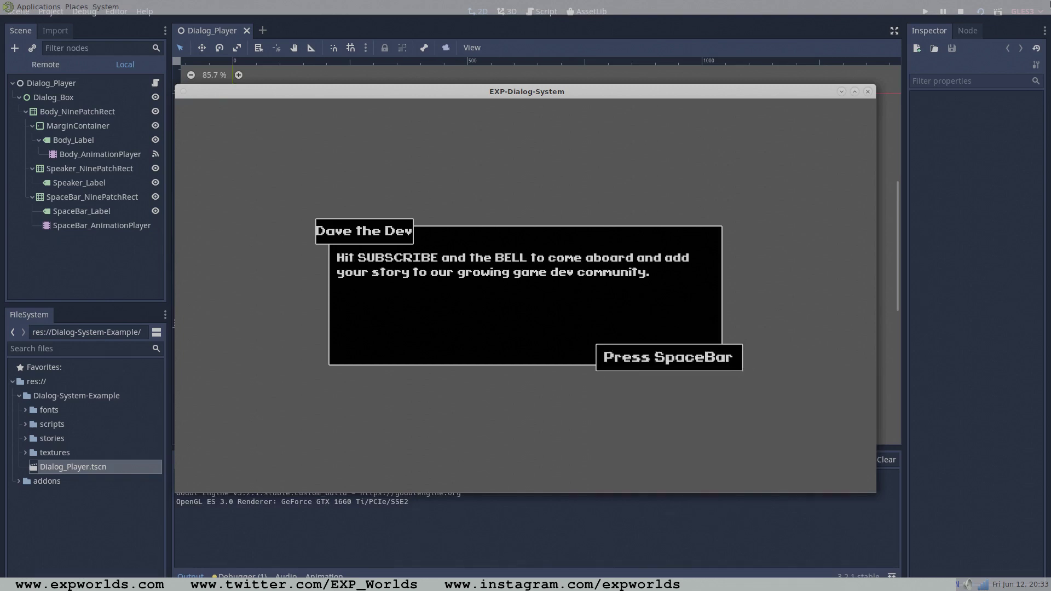
{"action": "key", "text": "space"}
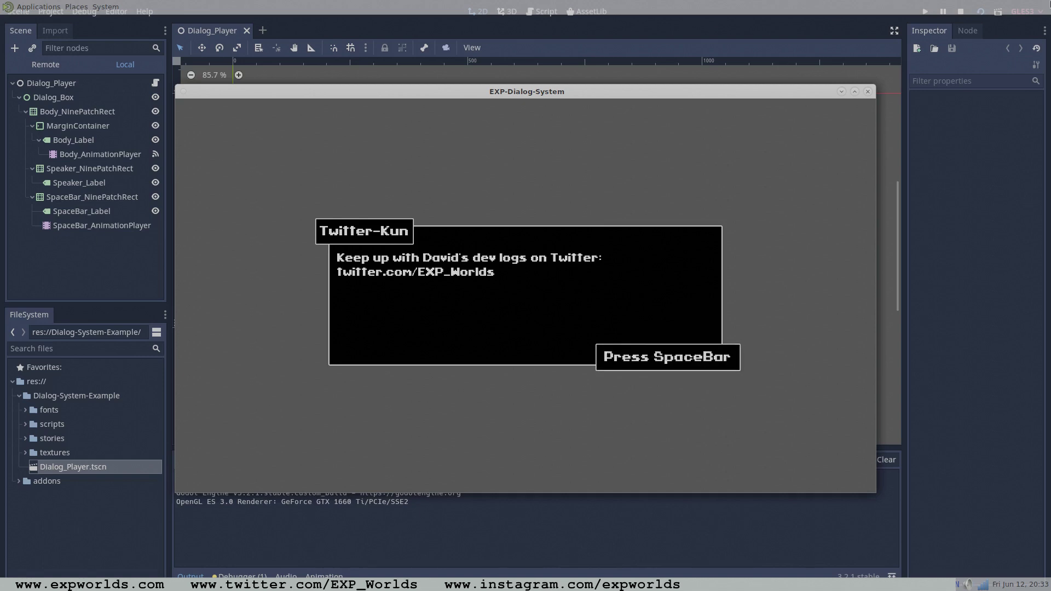
{"action": "key", "text": "space"}
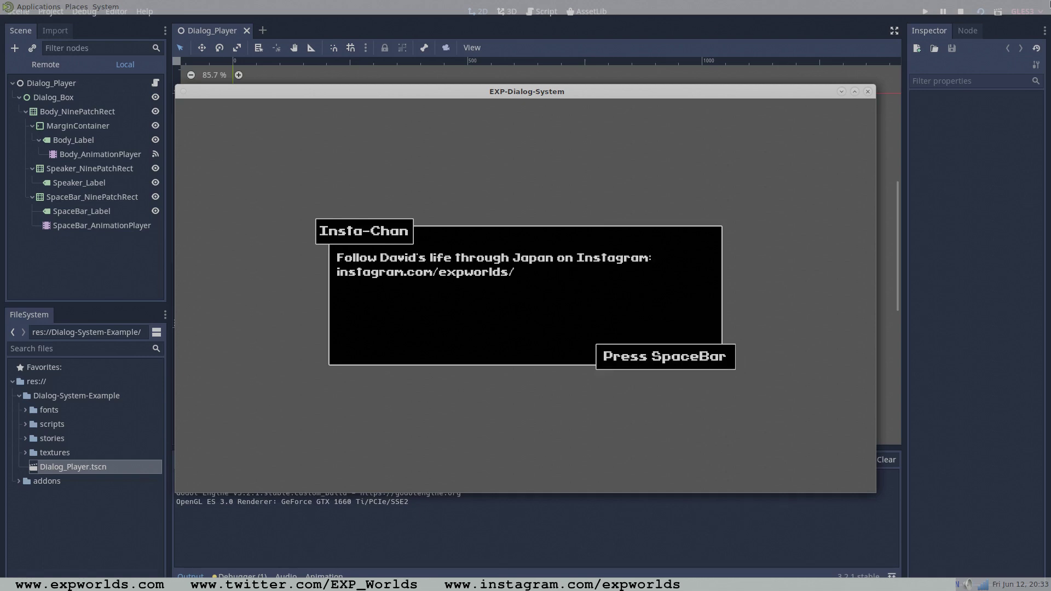
{"action": "key", "text": "space"}
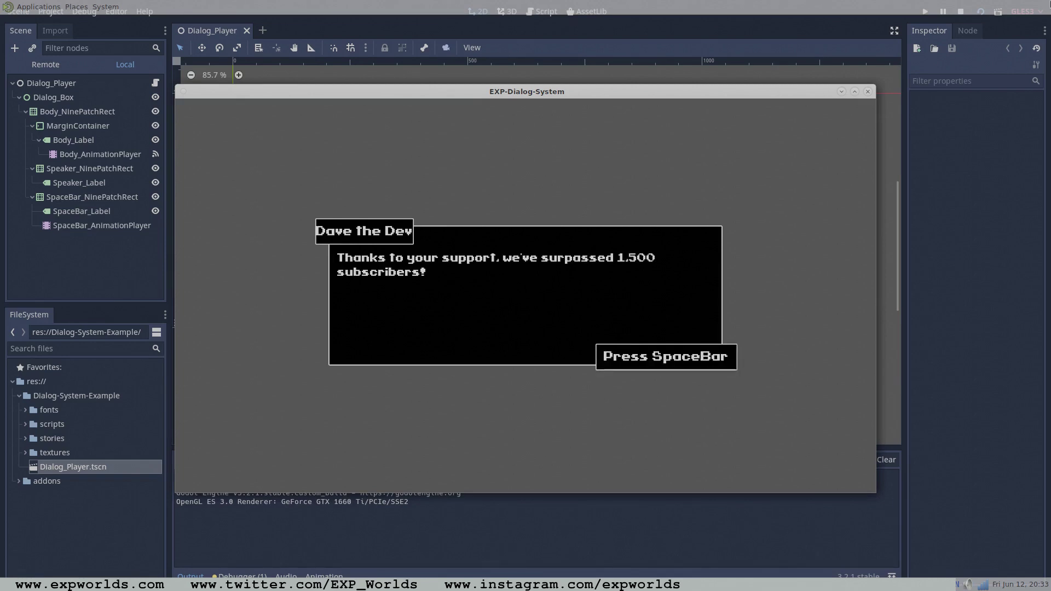
{"action": "key", "text": "space"}
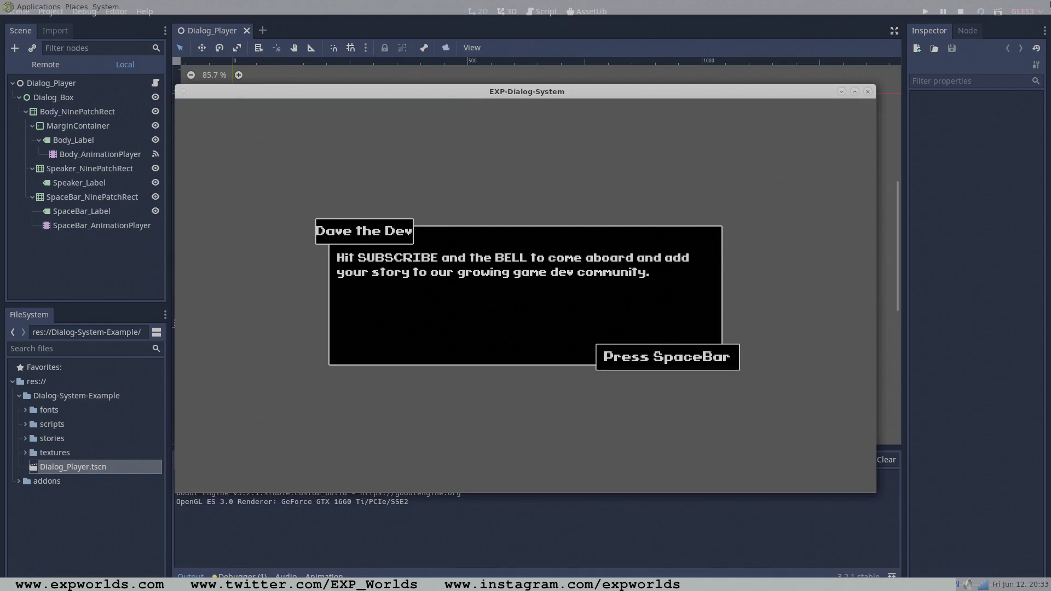